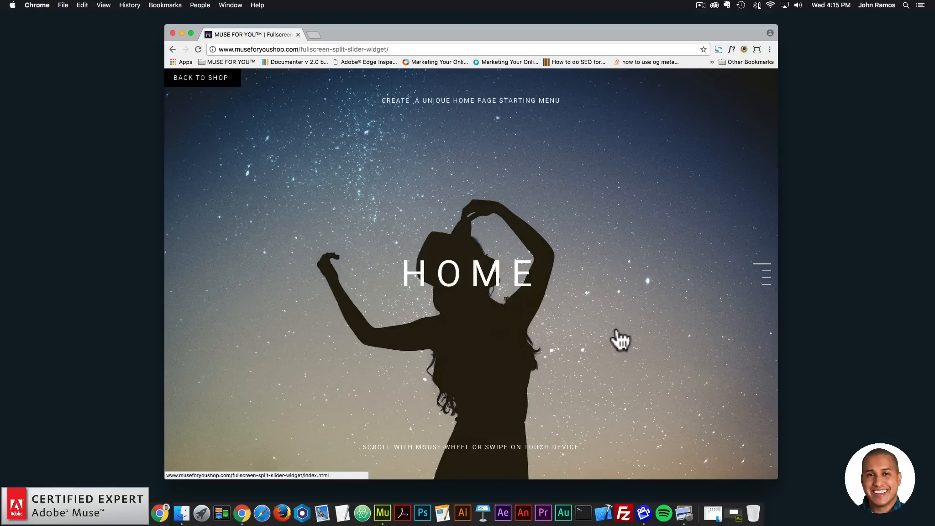
Step: Preview the fullscreen split slider demo by cycling backward through its Contact, Videos, Photos and Home slides
scroll(615, 336, up, 2)
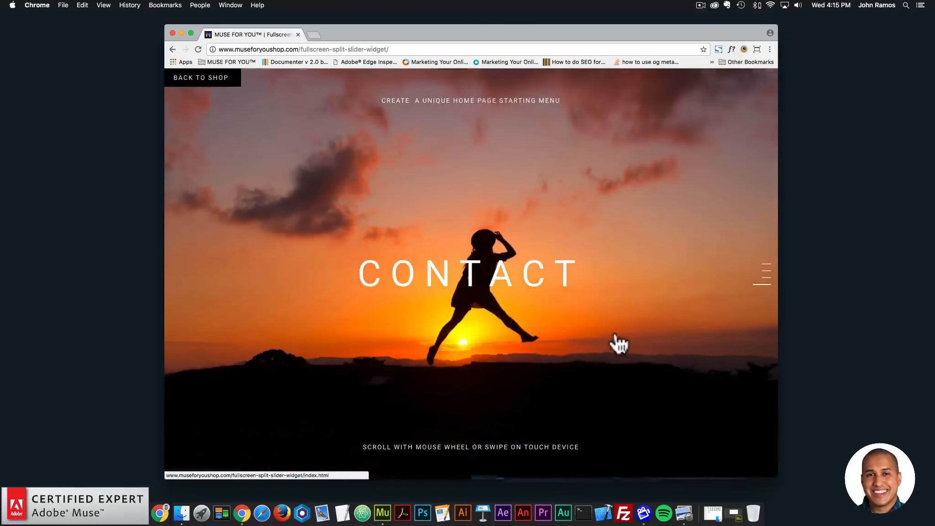
scroll(619, 343, up, 1)
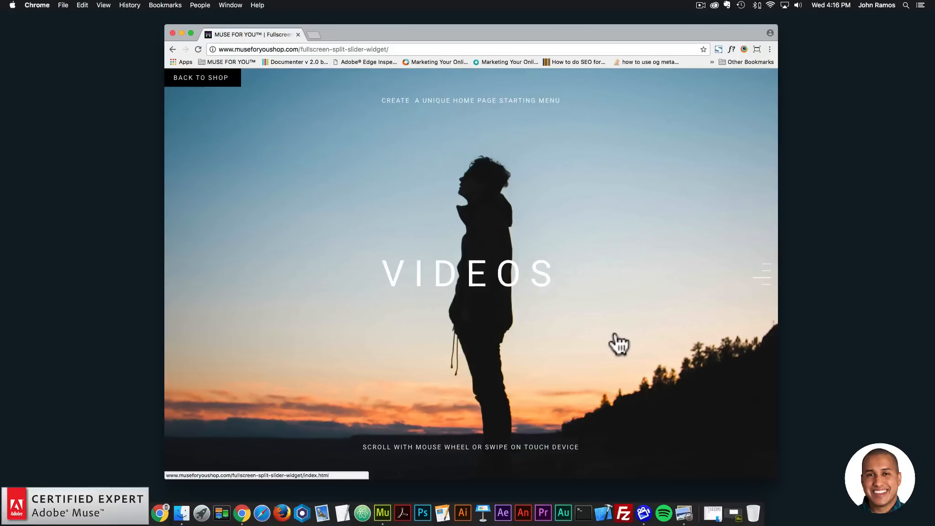
scroll(618, 343, up, 1)
scroll(605, 353, up, 1)
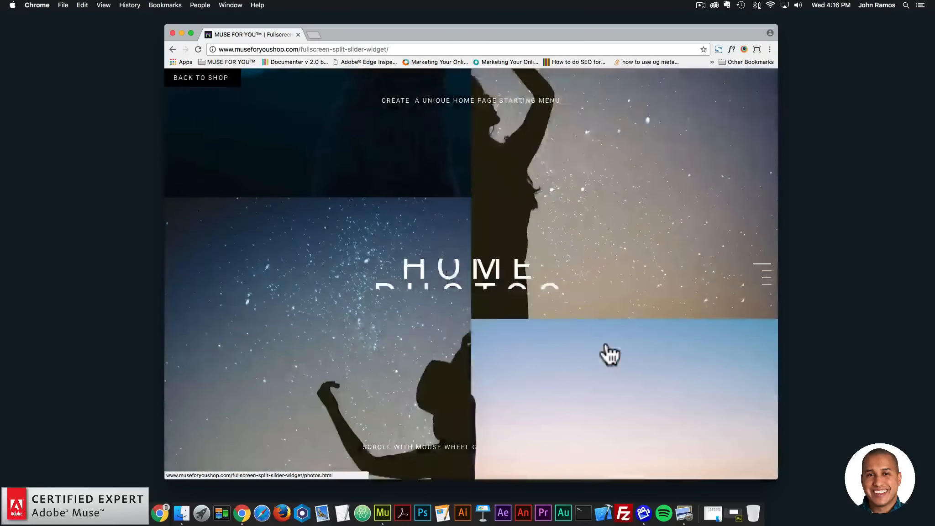
scroll(607, 352, up, 1)
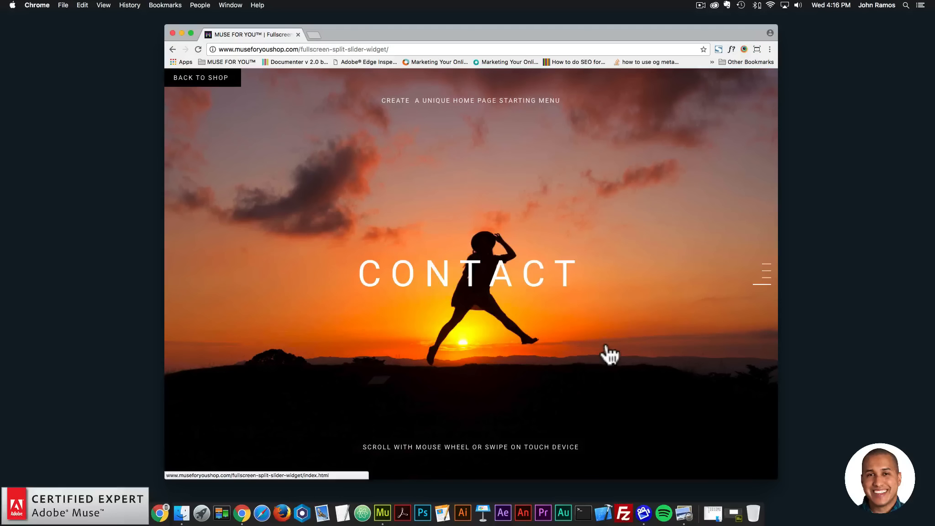
scroll(587, 359, up, 1)
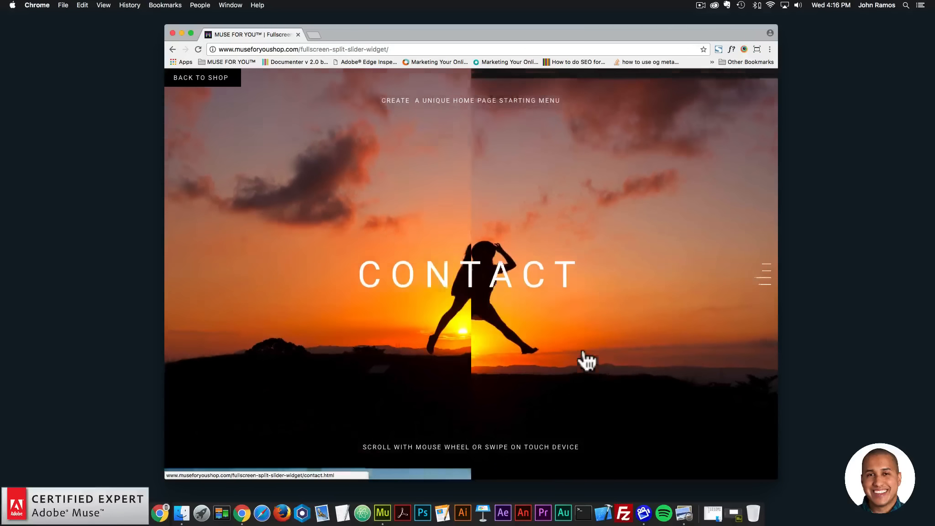
scroll(587, 363, up, 1)
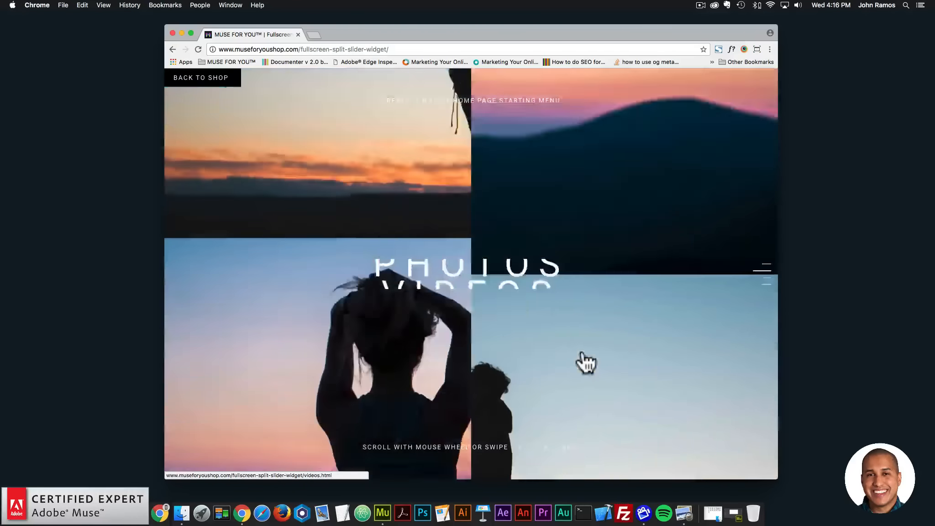
scroll(587, 363, up, 1)
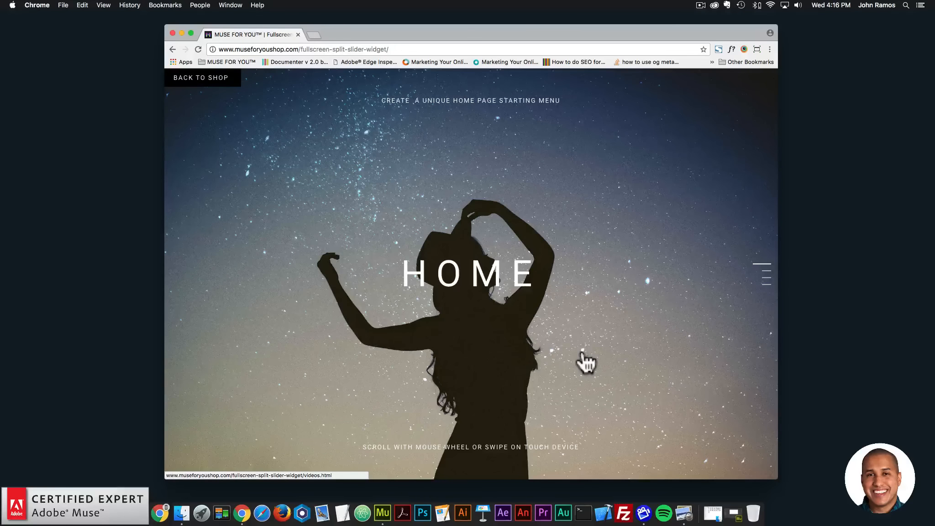
scroll(570, 343, up, 1)
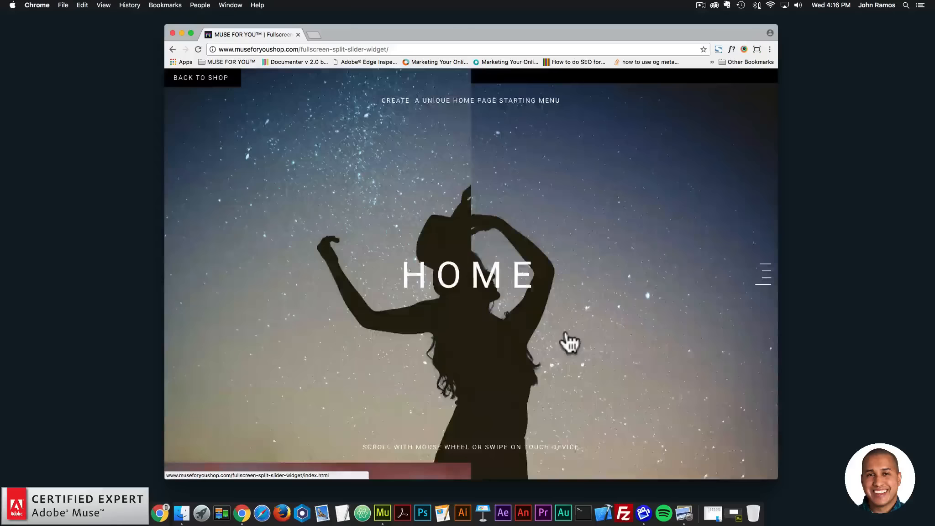
scroll(570, 343, up, 1)
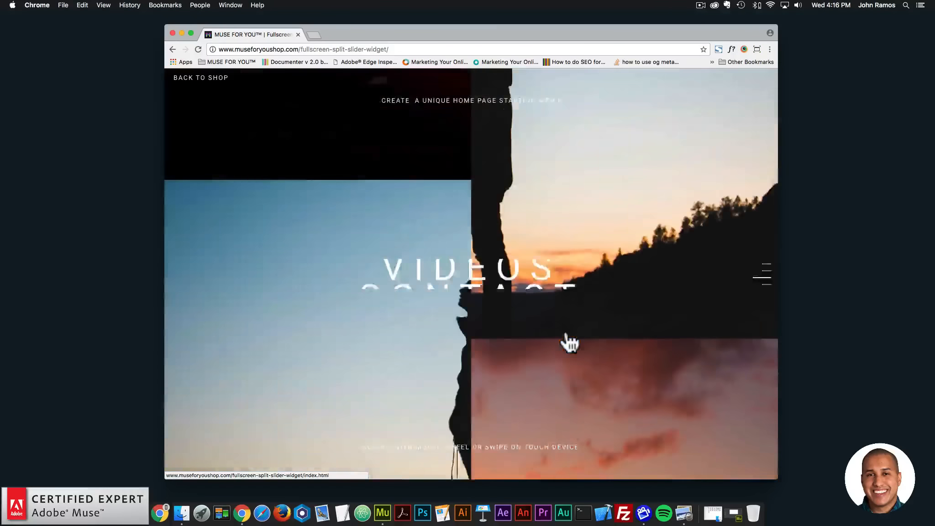
scroll(569, 342, up, 1)
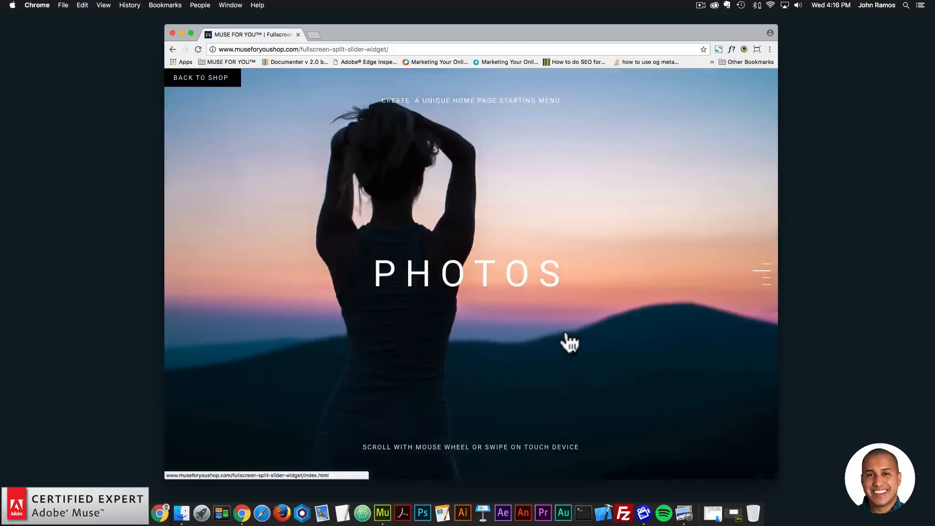
Step: Advance the slider forward to the Contact slide, open its linked page and return to the home page
scroll(570, 342, down, 1)
scroll(569, 342, down, 1)
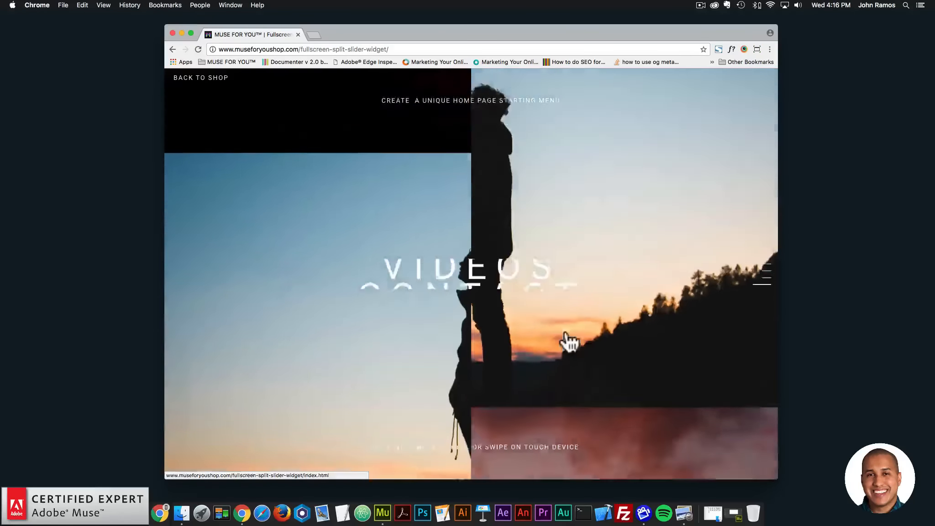
scroll(570, 342, down, 1)
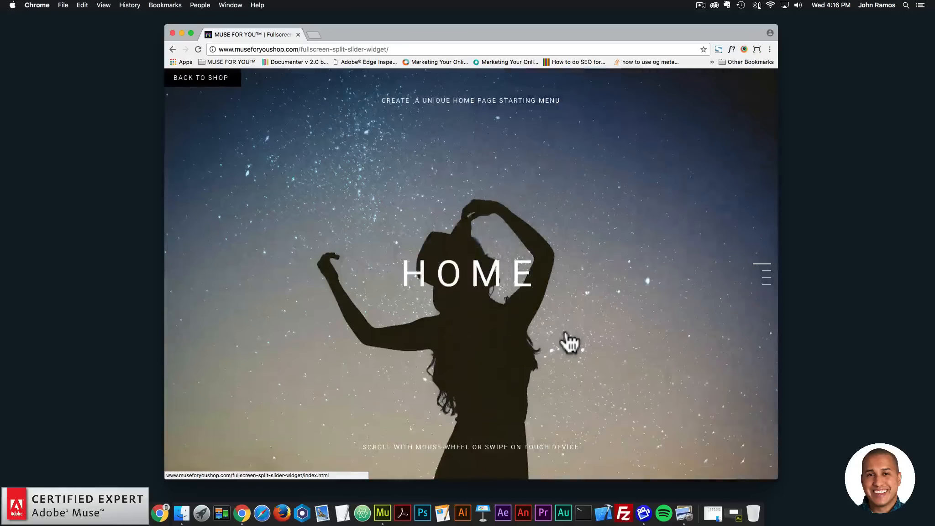
scroll(570, 342, down, 1)
scroll(570, 343, down, 1)
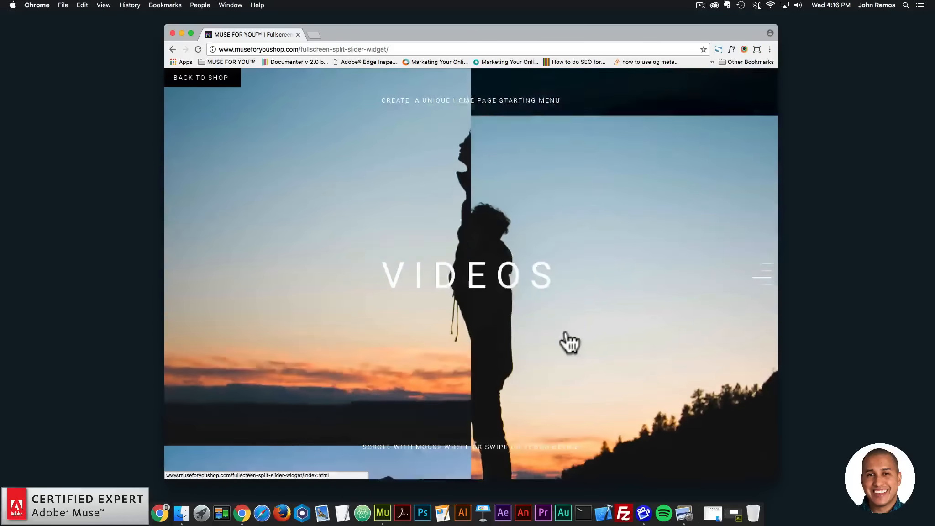
scroll(570, 342, down, 1)
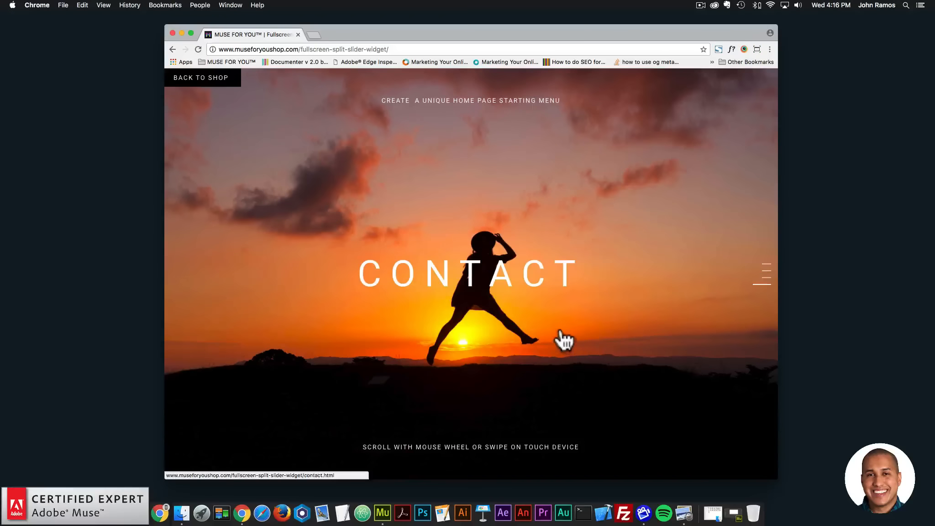
click(497, 297)
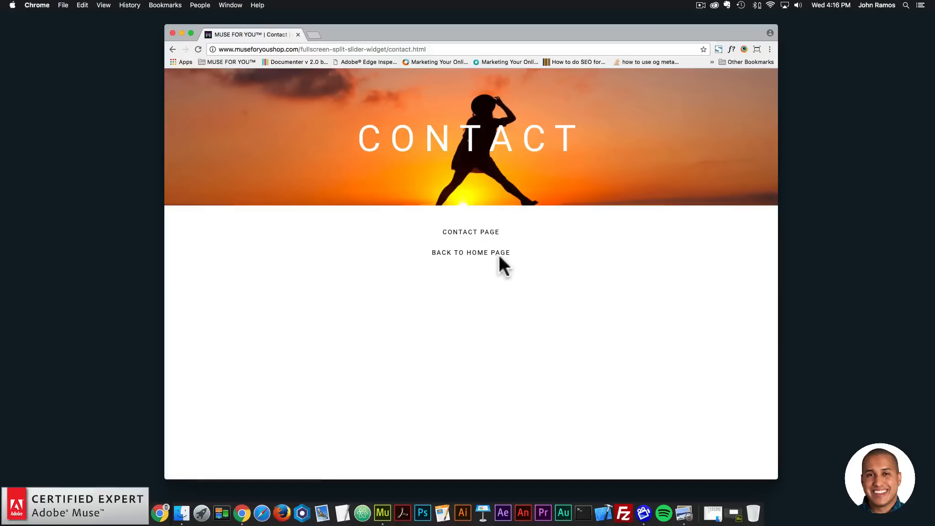
click(495, 259)
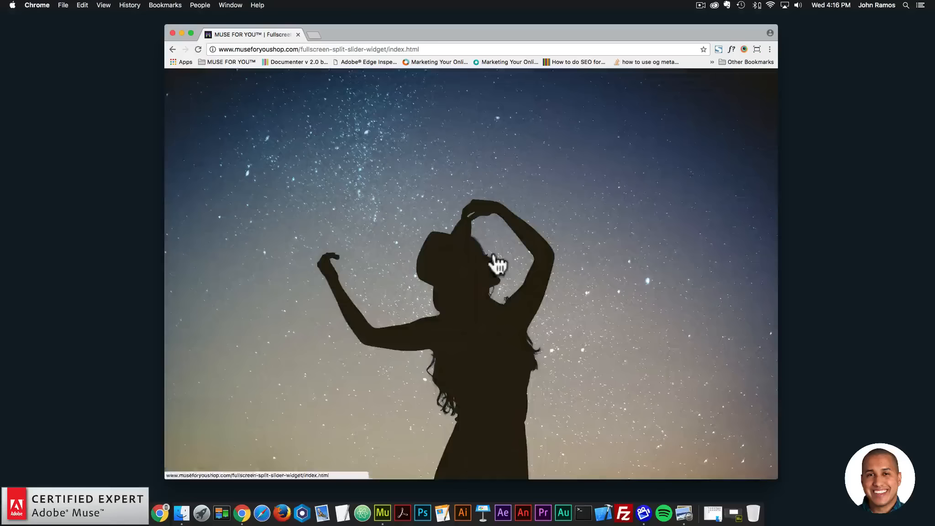
Step: Open the pages linked from the Photos and Videos slides, returning to the home page after each one
scroll(480, 309, down, 2)
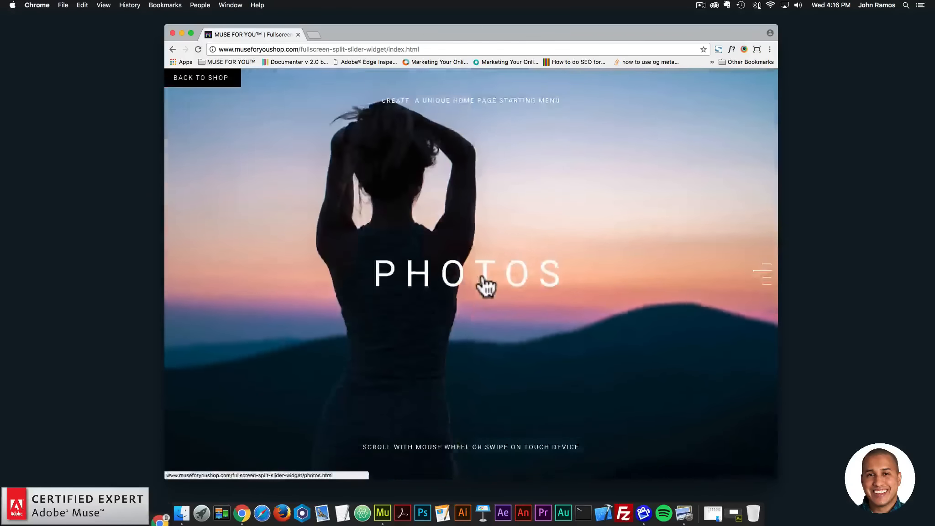
click(479, 284)
click(475, 256)
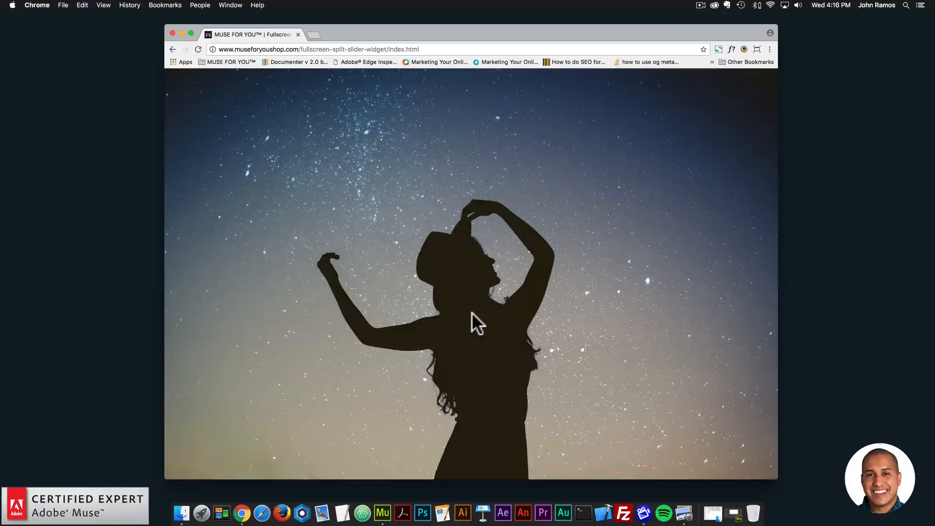
scroll(472, 313, down, 2)
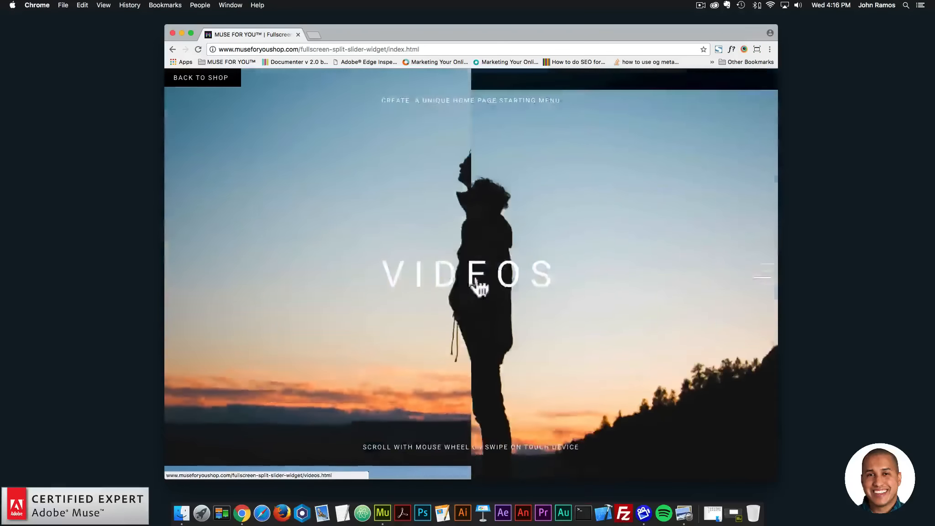
click(475, 281)
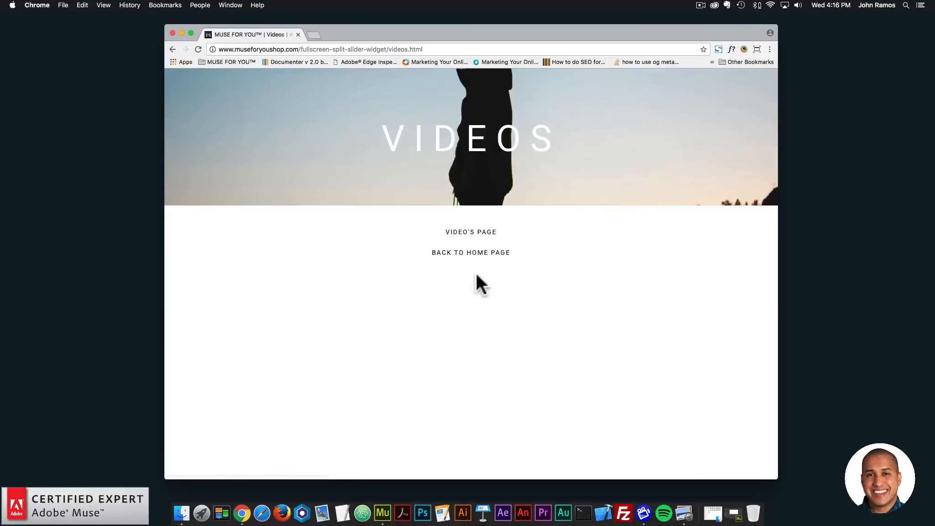
click(480, 256)
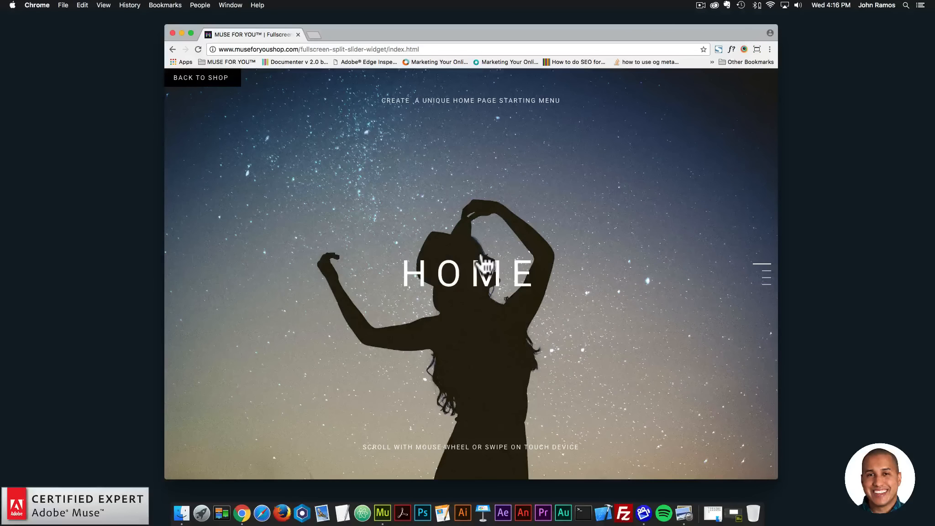
Step: Cycle forward from the Home slide through Photos, Videos and Contact and back to Home
scroll(770, 297, down, 1)
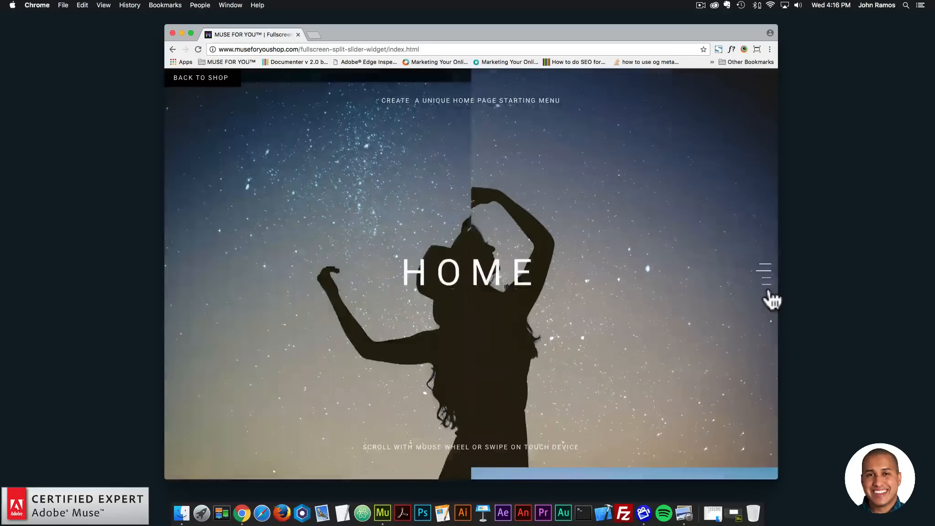
scroll(769, 297, down, 1)
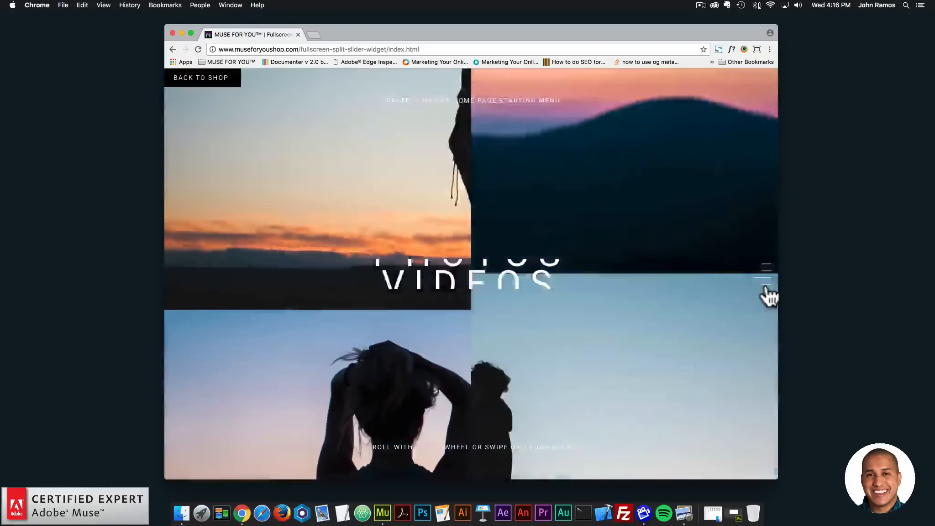
scroll(767, 292, down, 1)
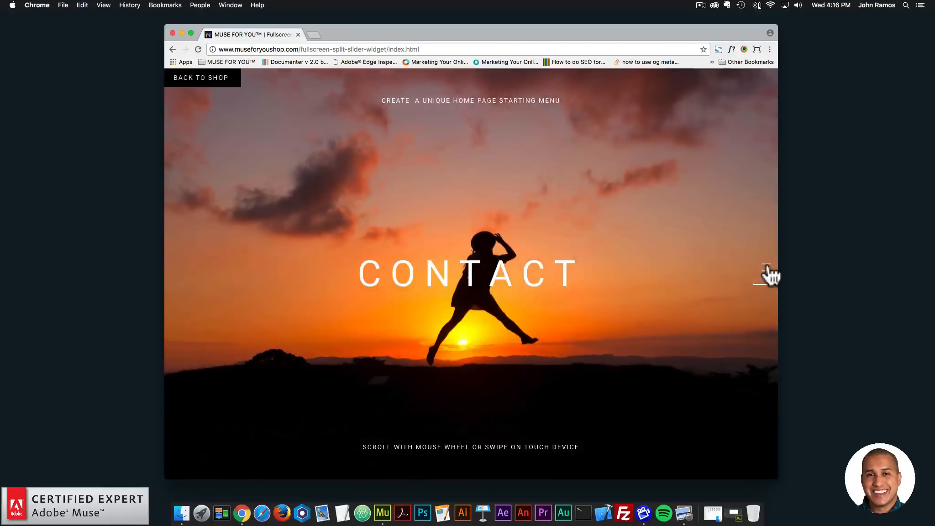
scroll(769, 274, down, 1)
Step: Check the slider's responsiveness by narrowing the browser window to phone width, jumping to the Contact slide and widening the window again
drag(776, 273, 455, 288)
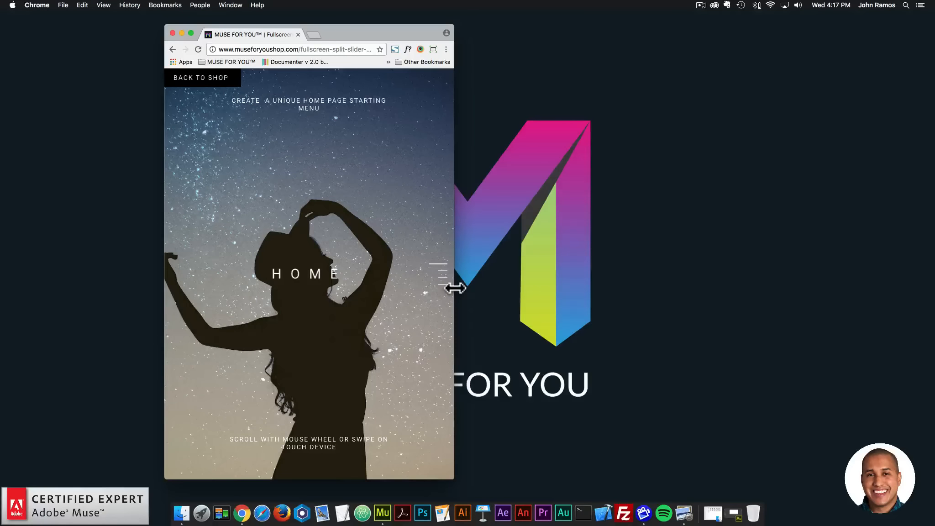
click(443, 284)
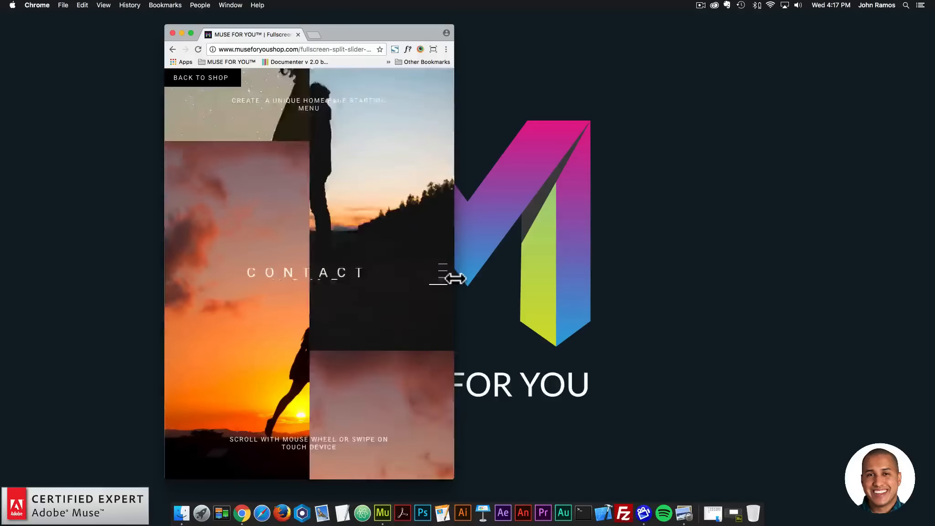
drag(455, 274, 738, 288)
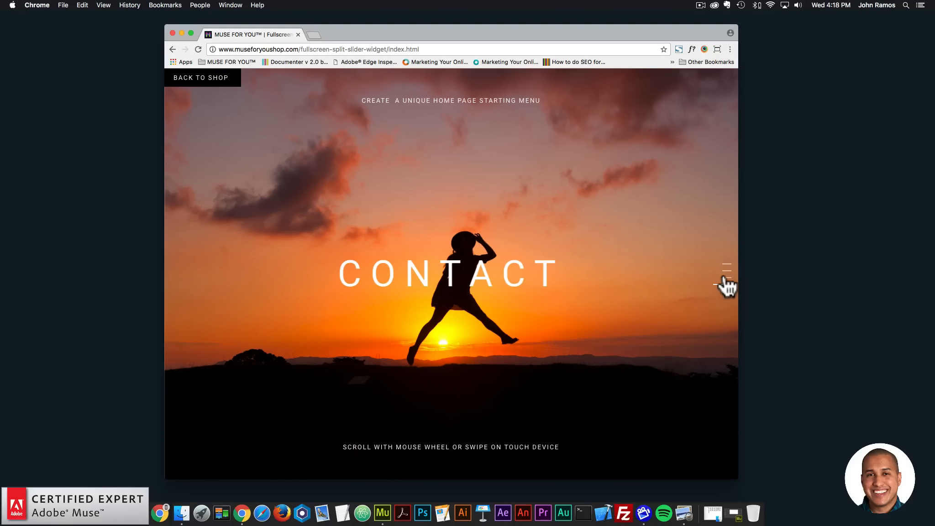
Step: Go back to the shop's Fullscreen Split Slider Widget page and read its feature list, changelog and widget options preview
click(201, 81)
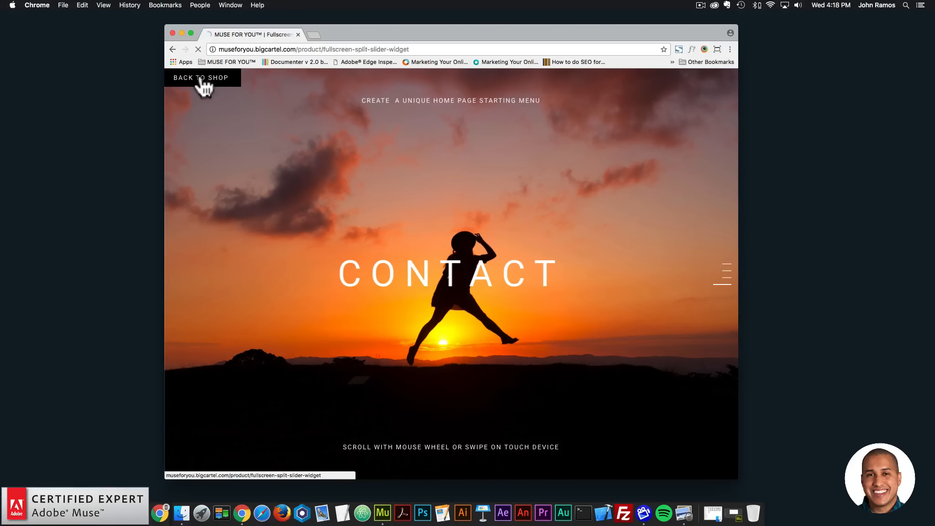
scroll(522, 329, down, 3)
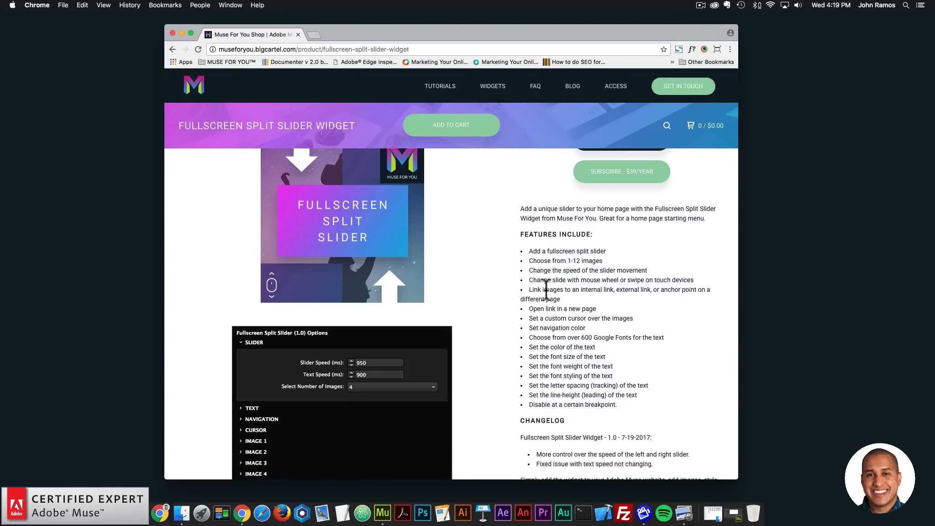
scroll(557, 297, down, 1)
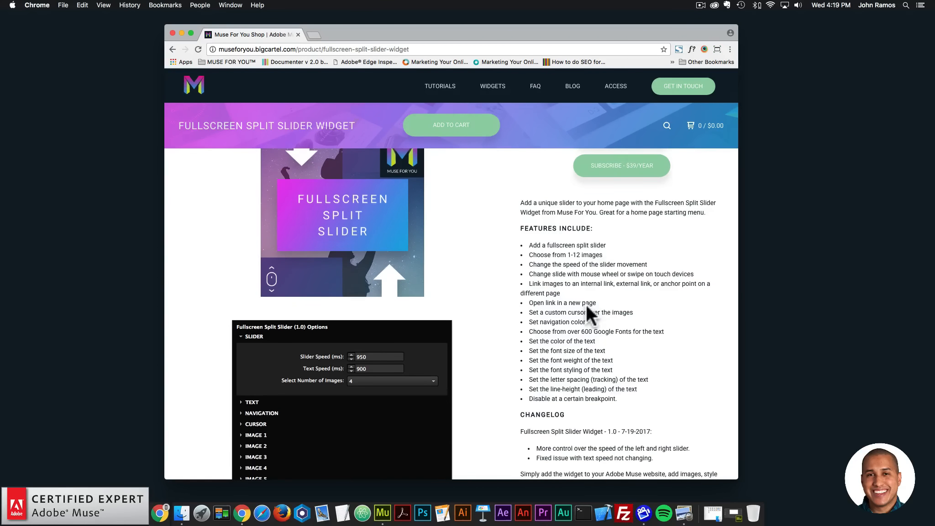
scroll(571, 303, down, 2)
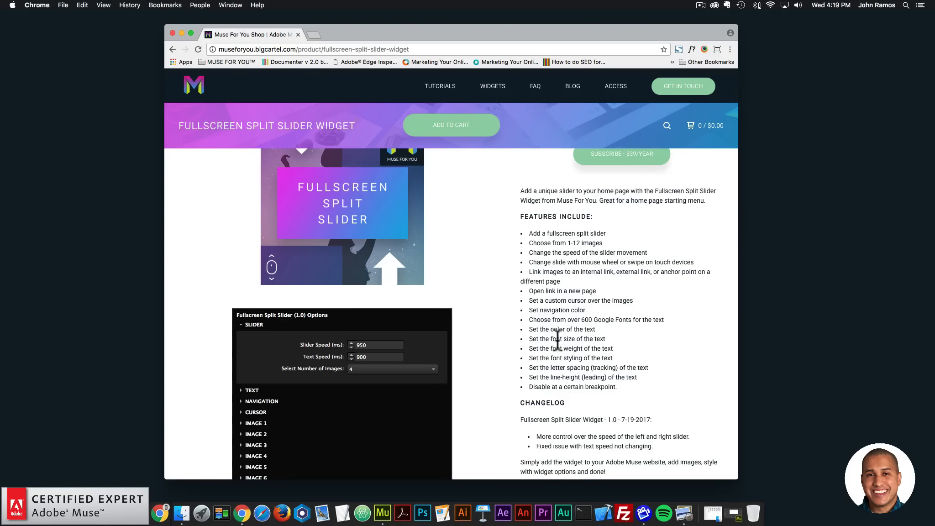
scroll(554, 338, down, 1)
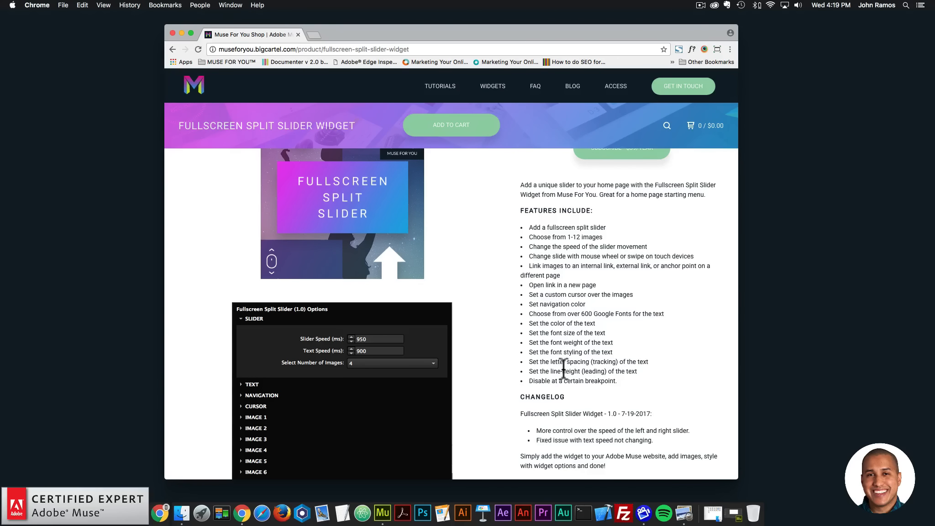
scroll(564, 370, down, 1)
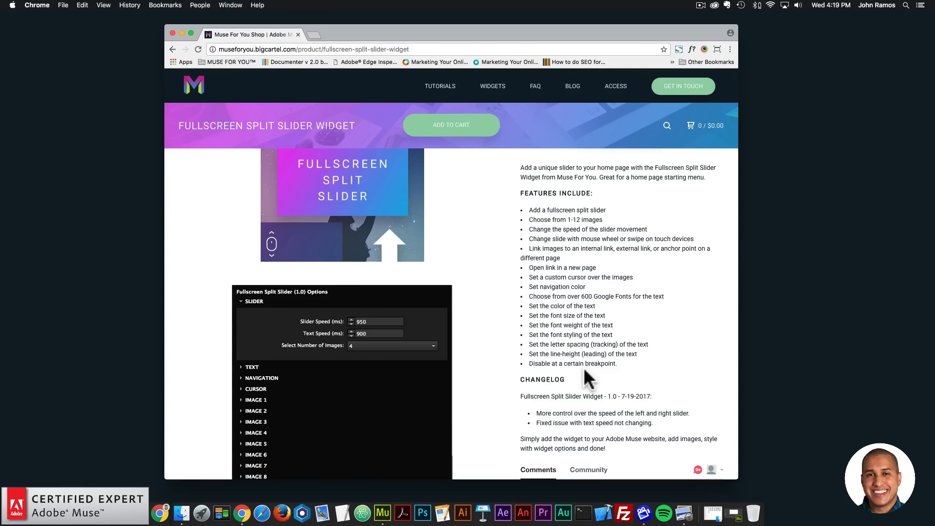
scroll(583, 367, down, 3)
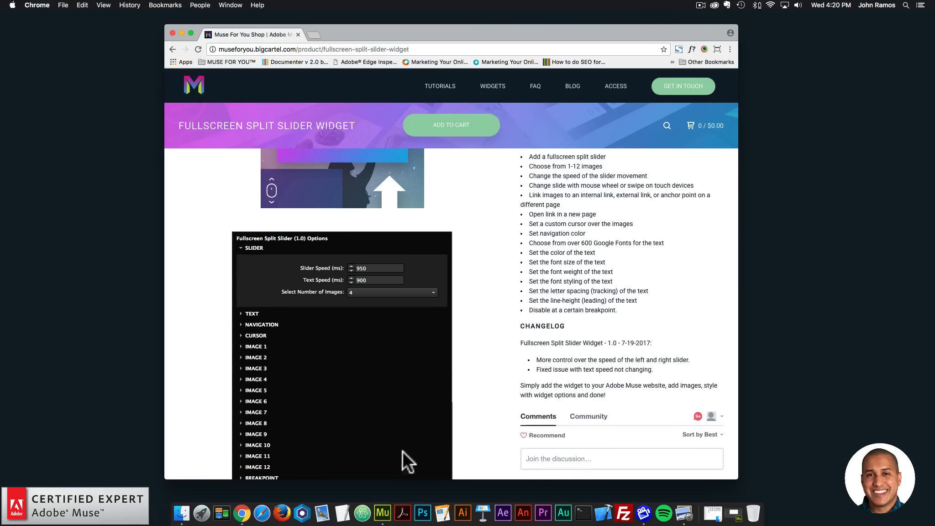
Step: Switch to Adobe Muse with the blank Home page of Website-4 open
click(384, 511)
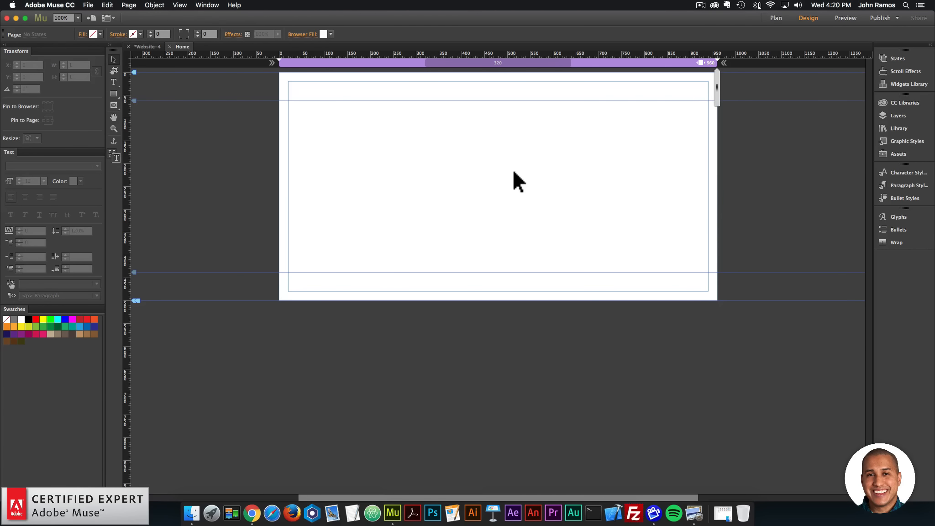
Step: Switch to Chrome, open unsplash.com in a new tab and browse its trending free photos
click(237, 509)
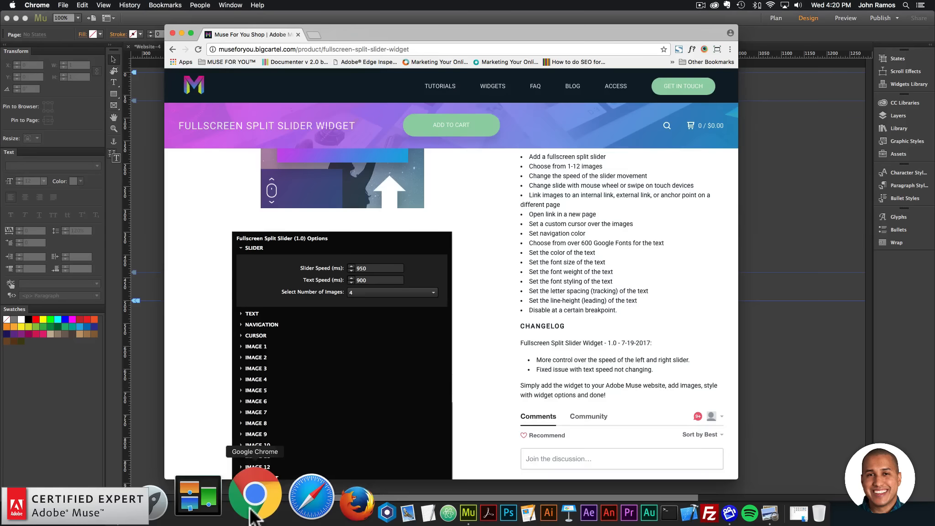
click(314, 35)
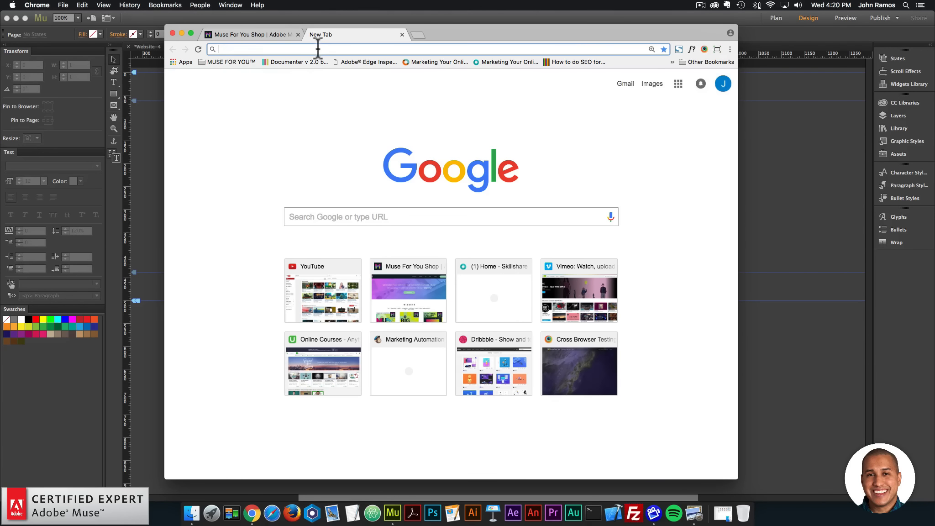
text(unsplash.com)
key(Return)
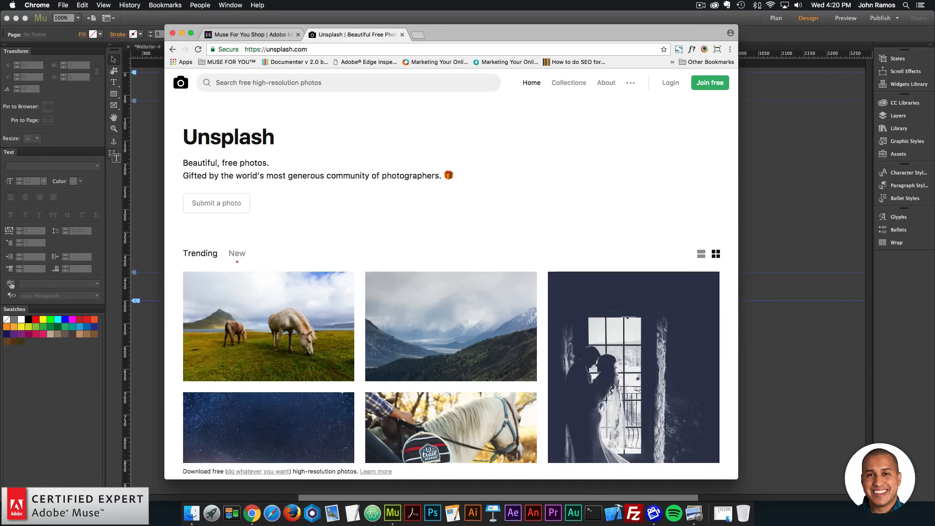
scroll(431, 119, down, 10)
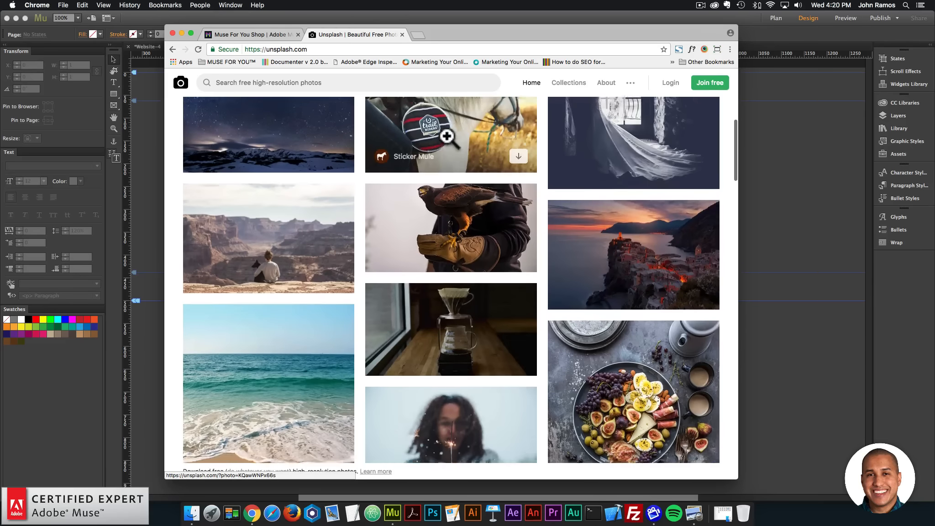
scroll(485, 199, up, 4)
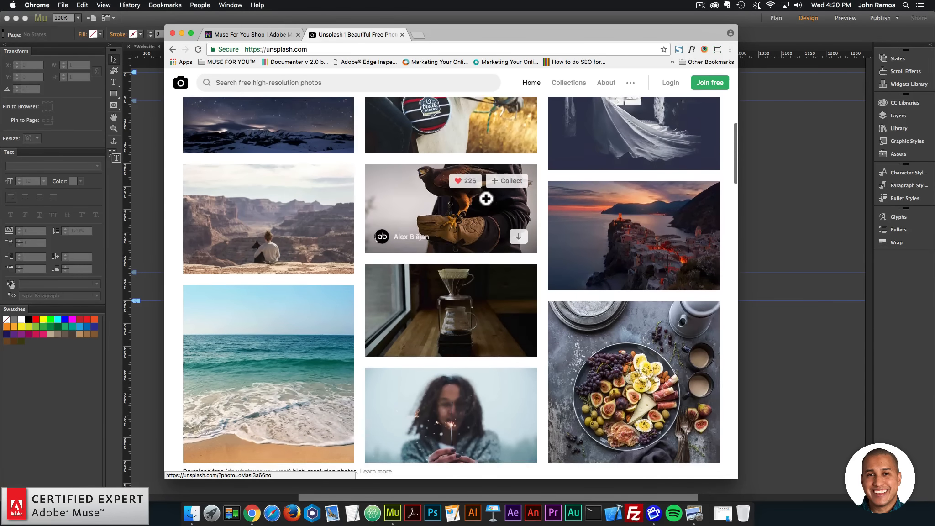
scroll(485, 199, up, 8)
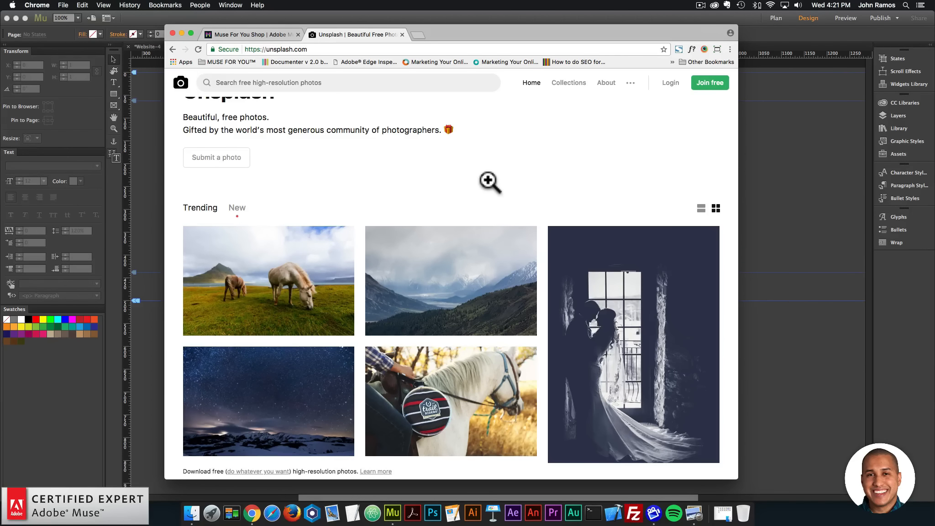
Step: Switch to Finder, go back to the images folder and open its first JPEG with Preview
click(188, 515)
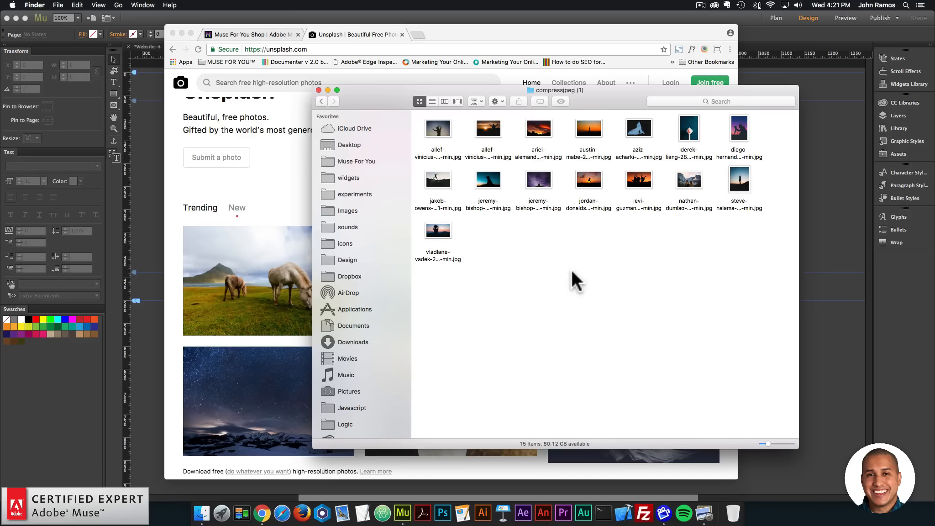
click(322, 101)
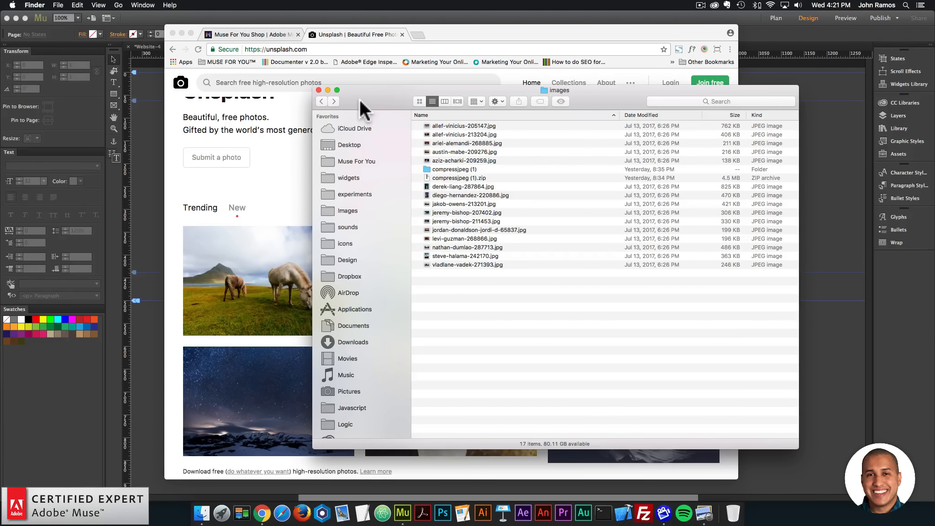
click(455, 124)
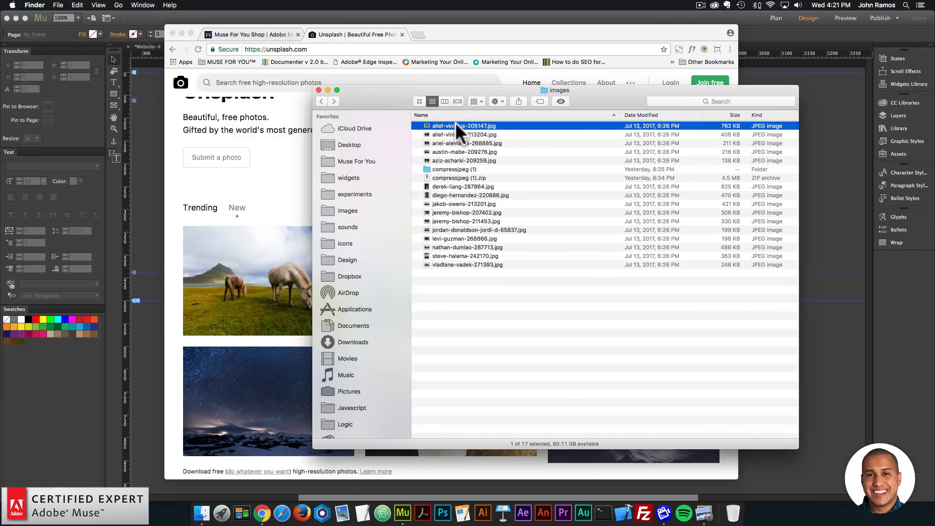
right_click(455, 123)
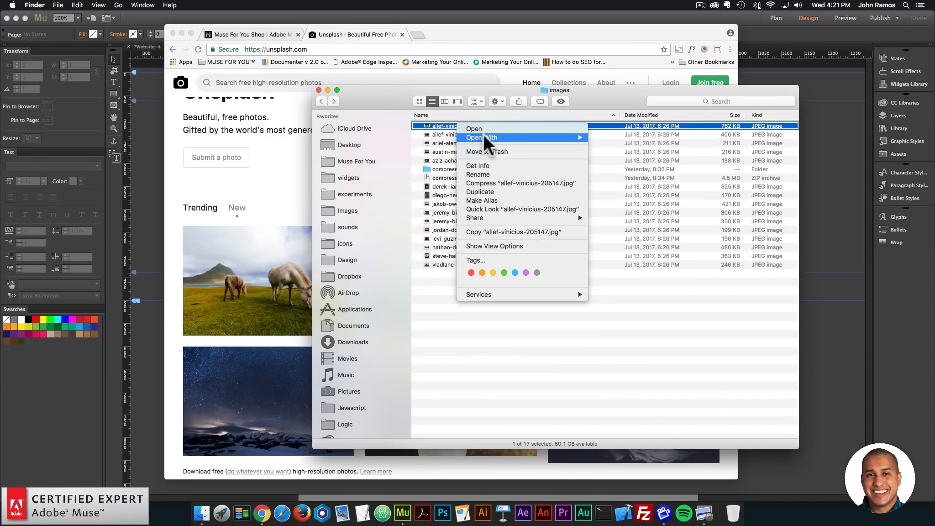
mouse_move(487, 136)
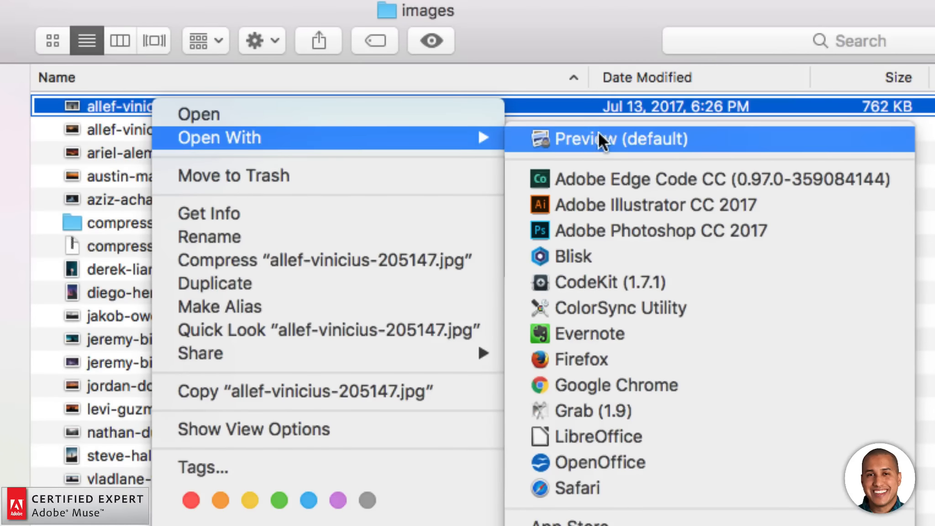
click(598, 135)
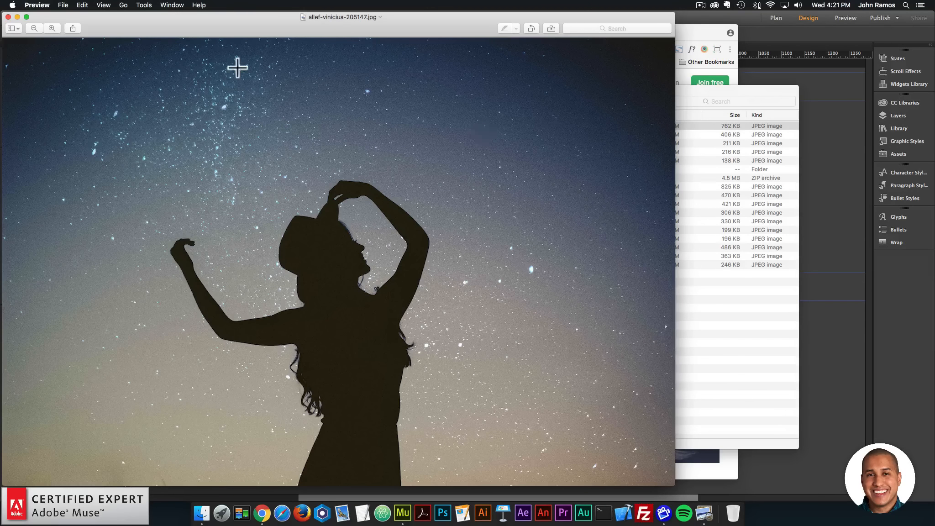
Step: Examine the photo's width, height and resolution in the Adjust Size settings, then close them without changes
click(144, 6)
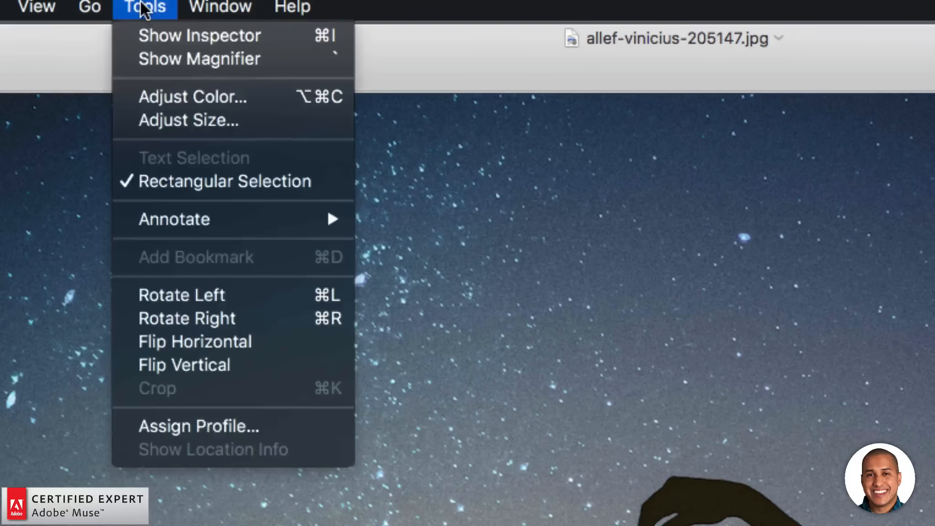
click(181, 117)
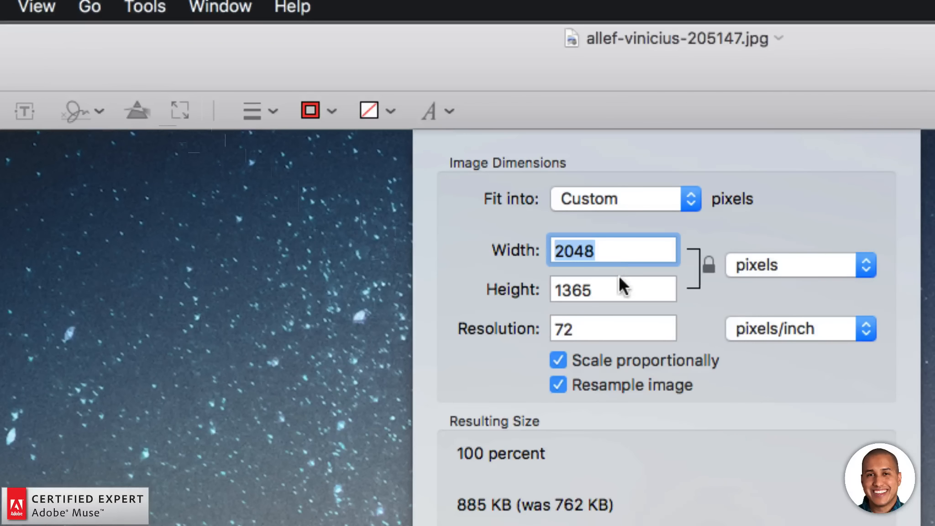
drag(620, 256, 566, 250)
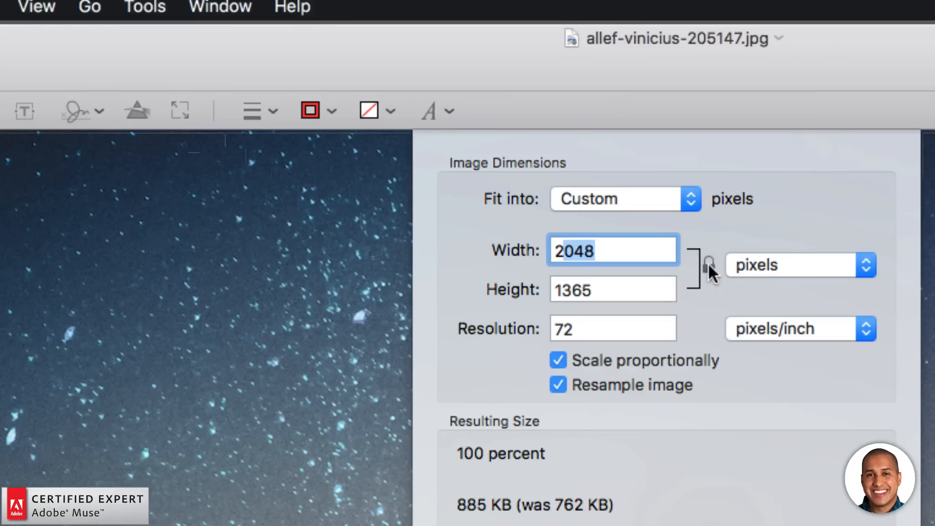
click(617, 291)
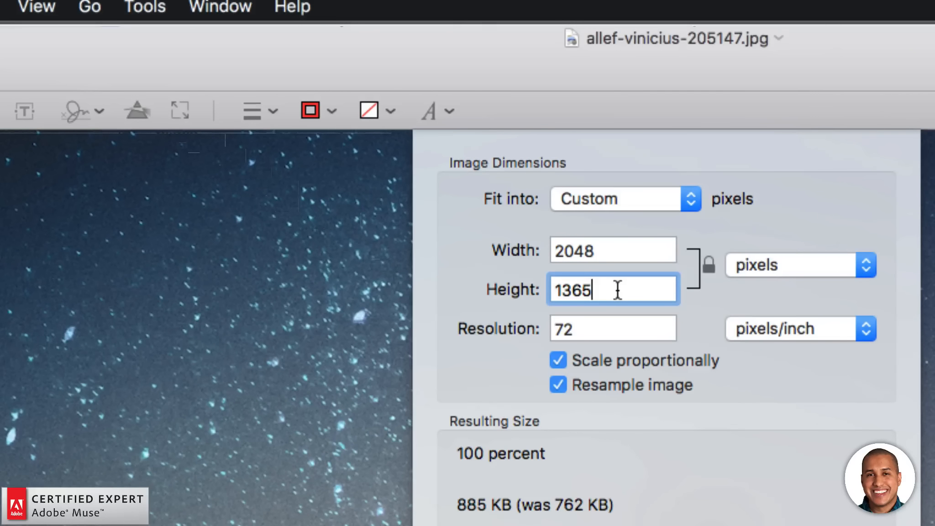
click(607, 329)
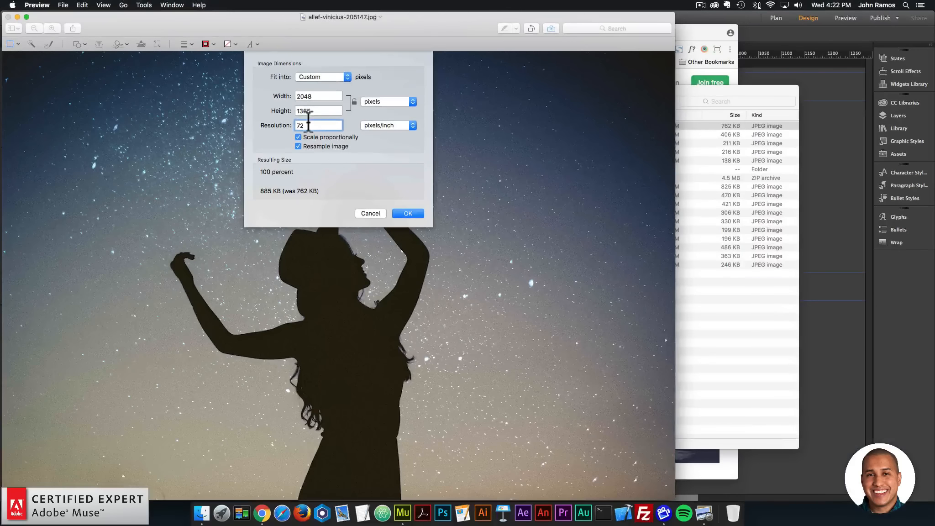
click(370, 213)
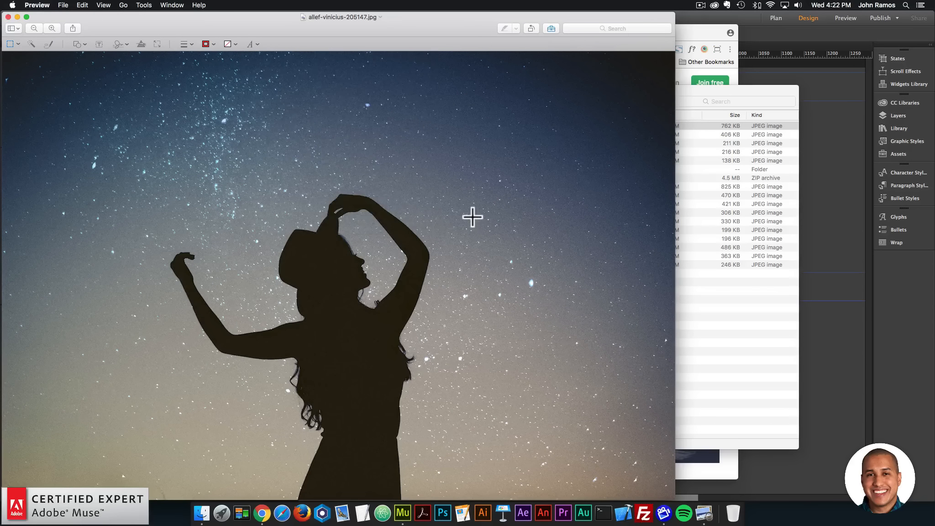
Step: Return to Chrome and open compressjpeg.com in a new tab
click(729, 302)
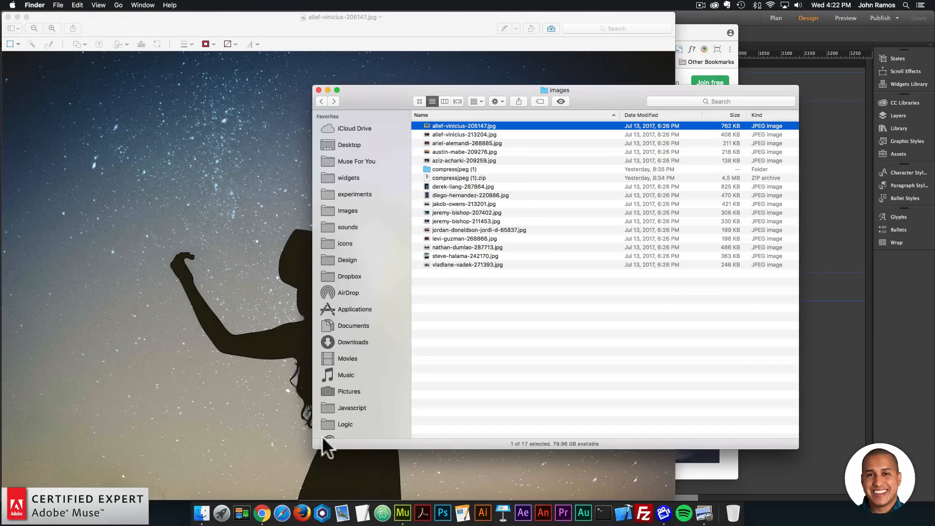
click(262, 513)
click(414, 34)
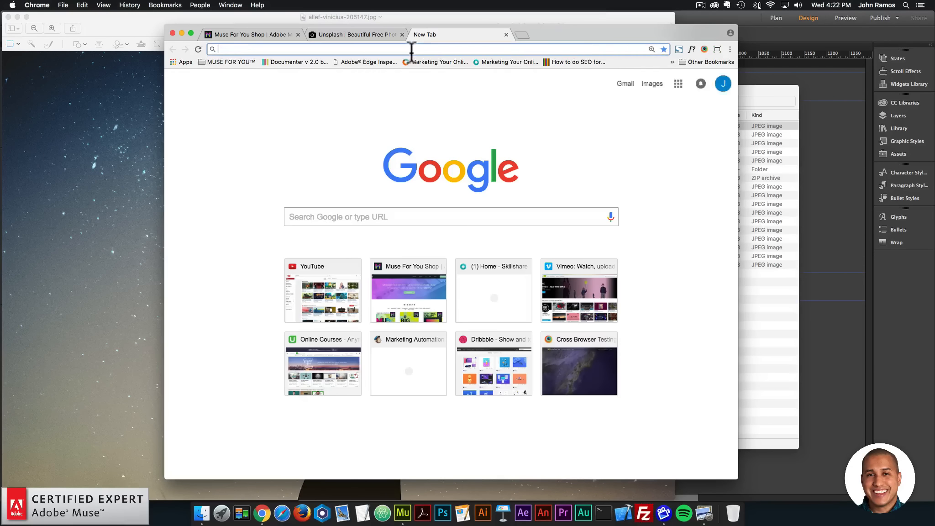
text(compressjpeg.com)
key(Return)
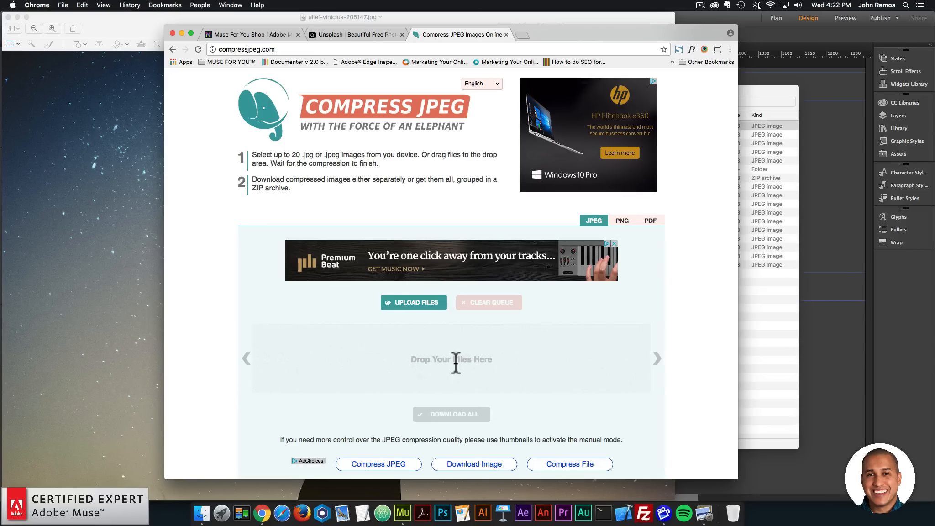
Step: Upload the 470 KB portrait JPEG from the Finder images folder to Compress JPEG
click(787, 303)
click(471, 195)
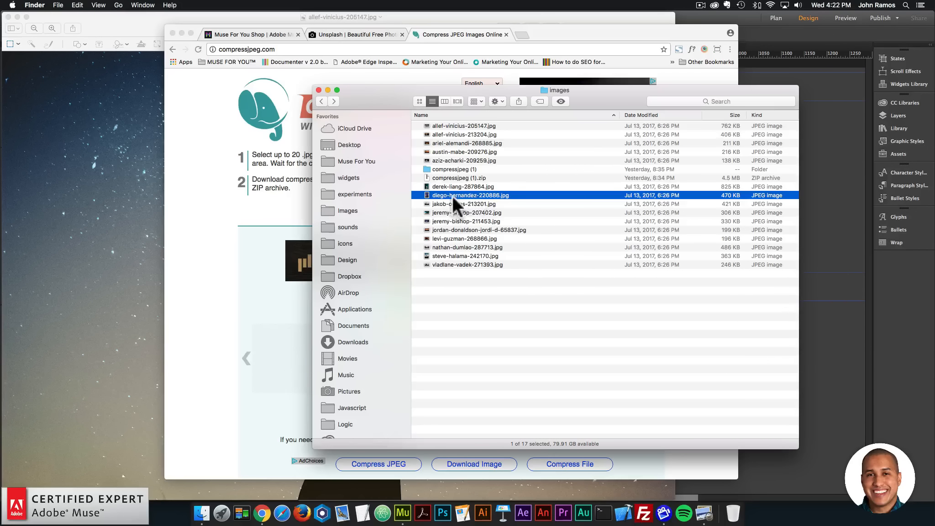
drag(454, 201, 269, 342)
click(249, 293)
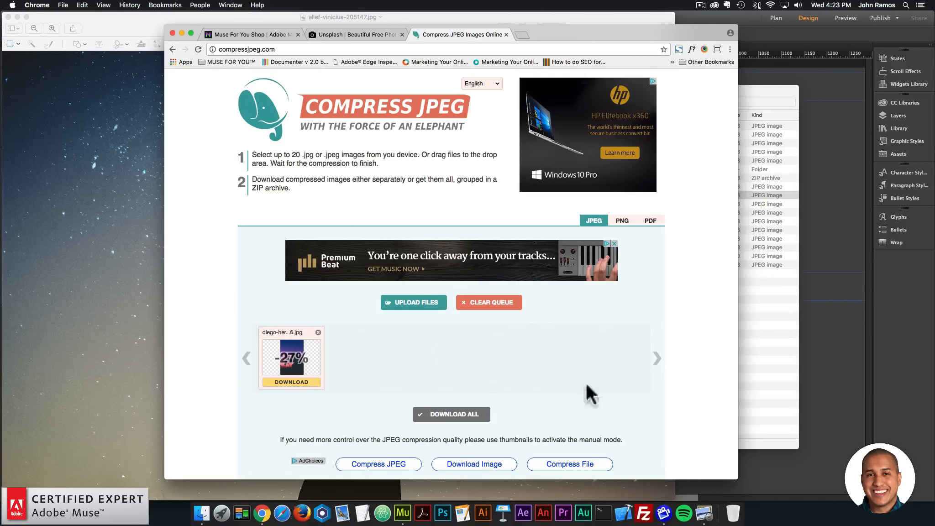
Step: Compare the file sizes in the compressjpeg (1) folder, shown as a list, with the originals in the images folder
click(752, 339)
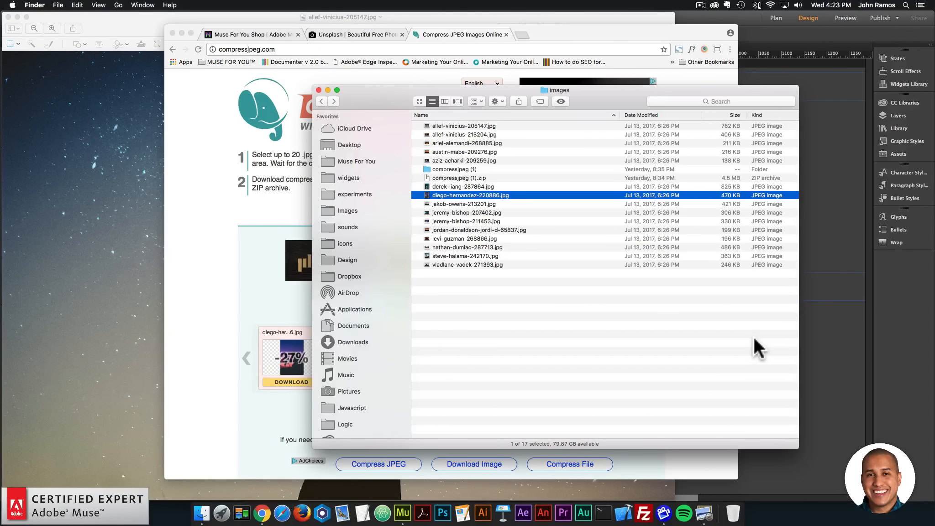
click(454, 169)
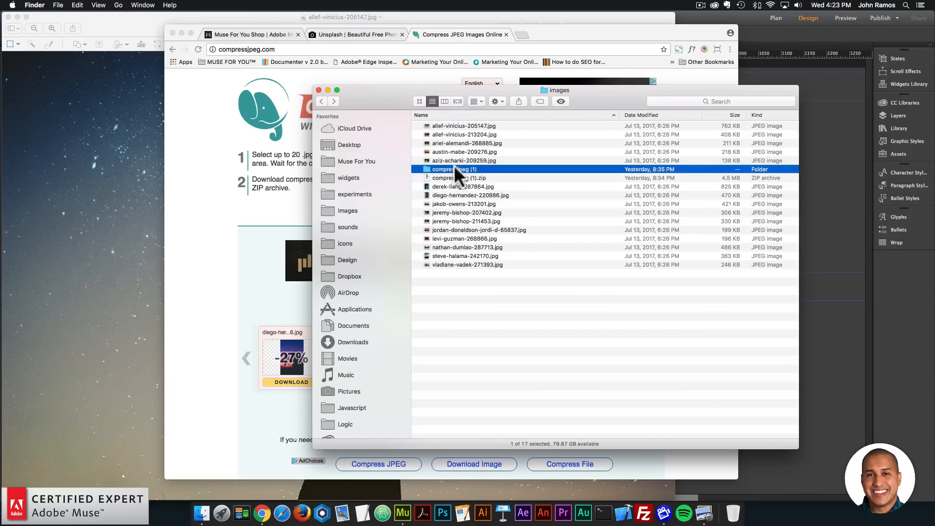
double_click(450, 168)
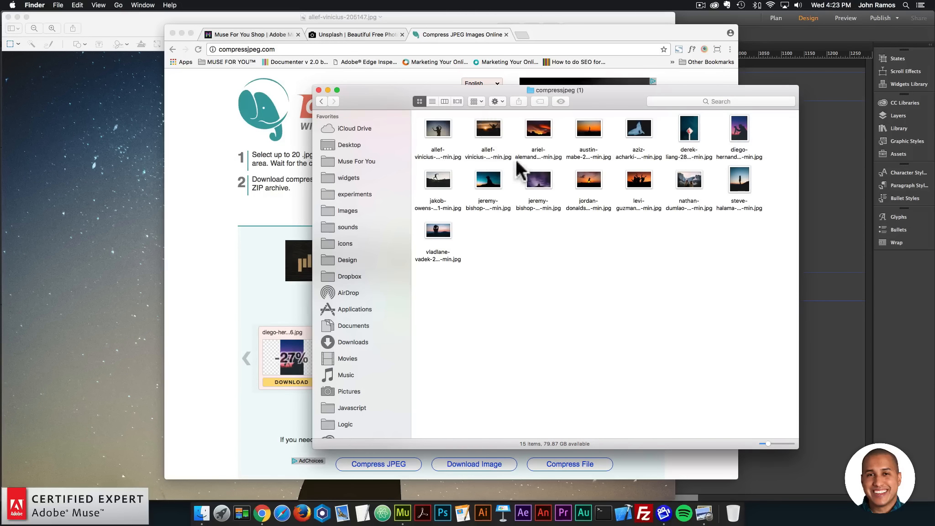
click(432, 100)
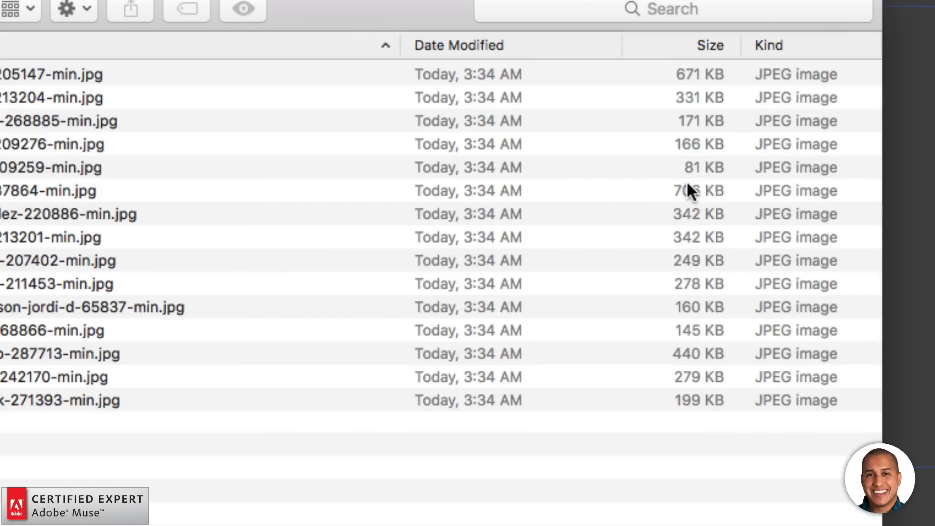
click(708, 191)
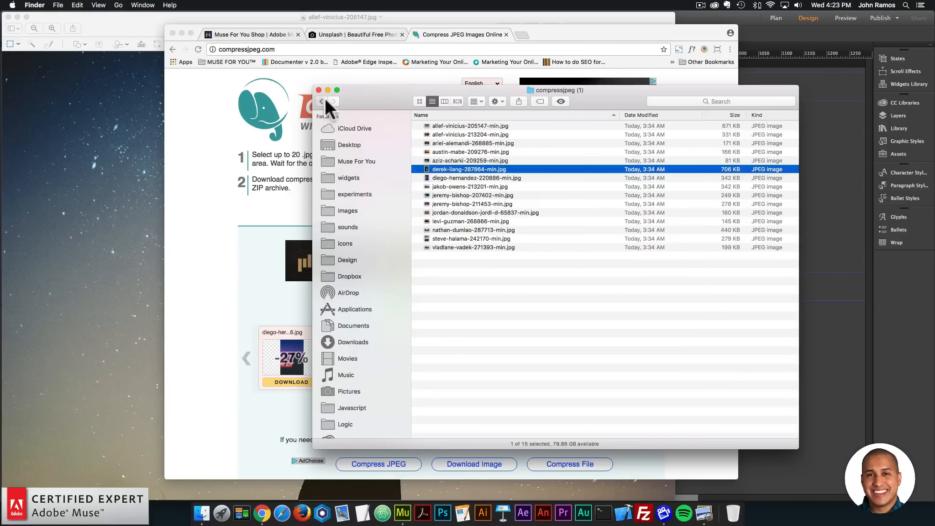
click(322, 102)
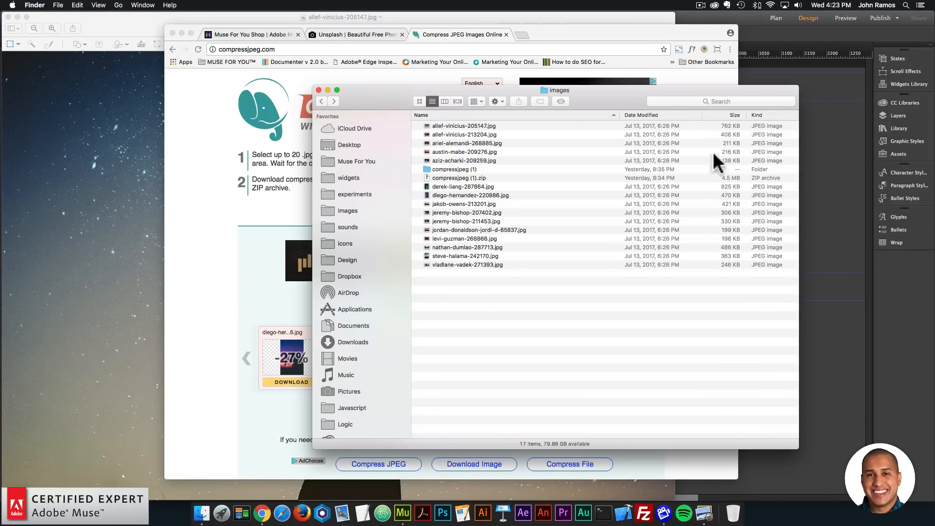
click(715, 178)
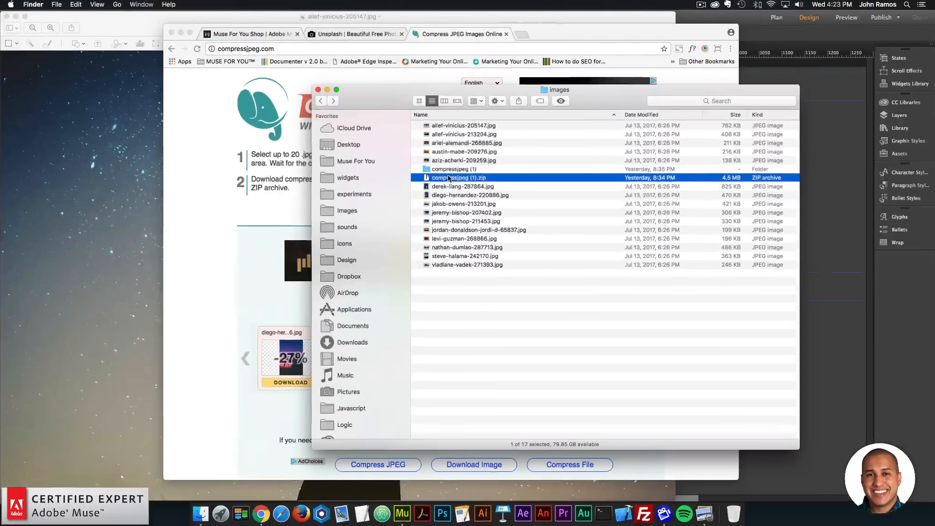
double_click(449, 156)
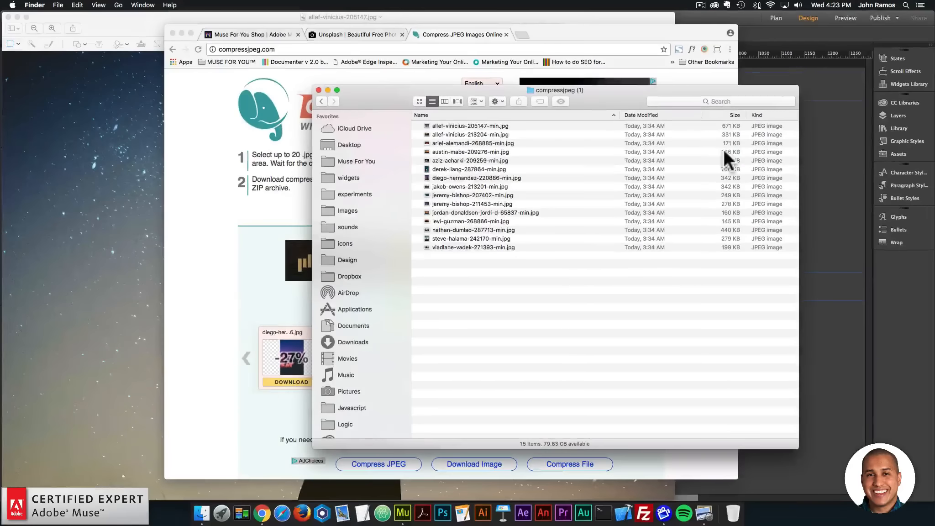
Step: Return to Adobe Muse and open the Library panel, also checking where it is listed among the available panels
drag(593, 264, 432, 55)
click(499, 281)
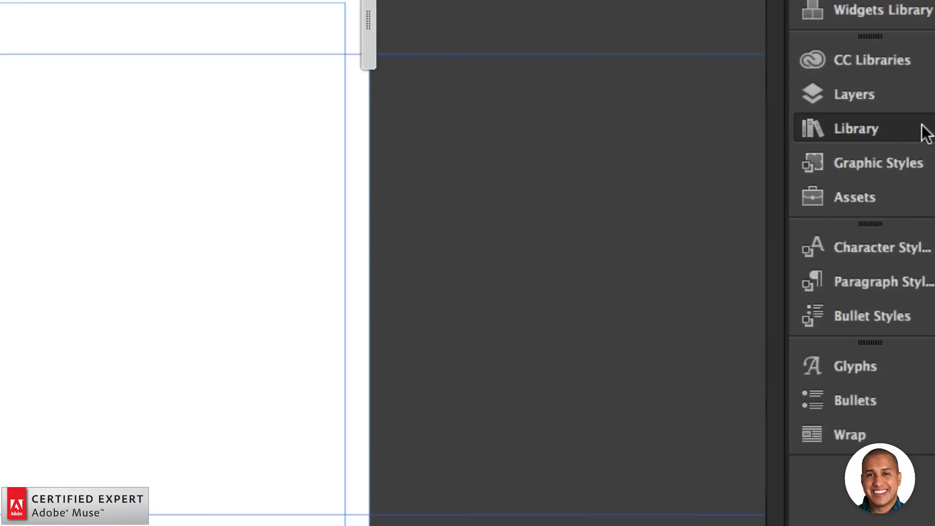
click(922, 128)
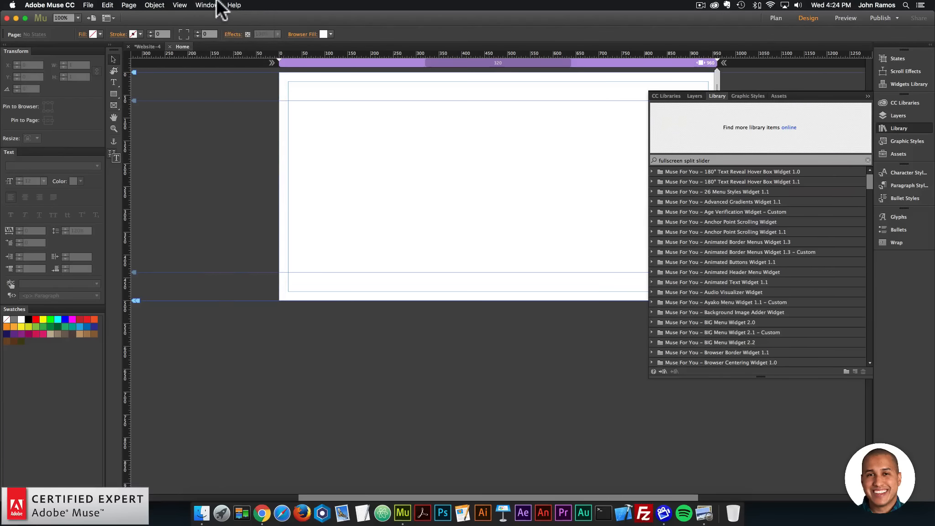
click(209, 6)
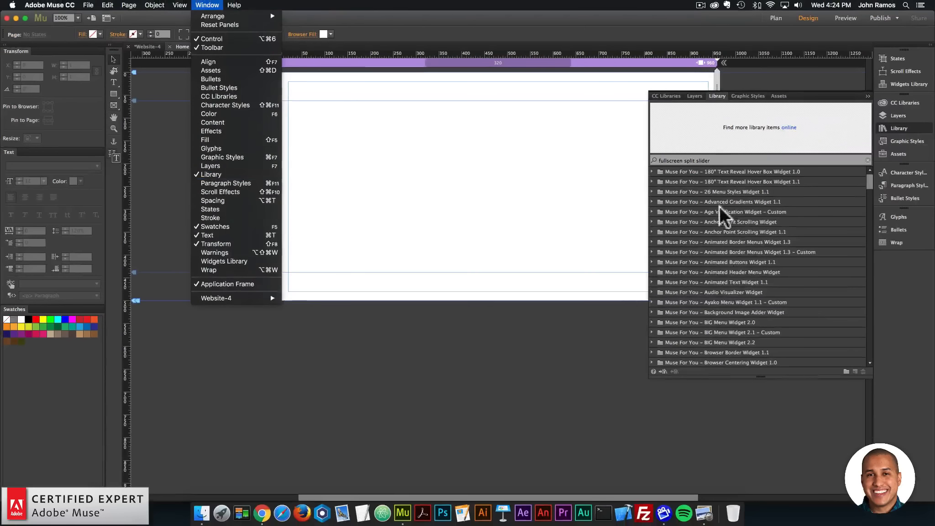
Step: Search the widget library for "fullscreen split slider"
click(718, 160)
click(717, 159)
drag(717, 159, 632, 154)
text(fullscren)
key(BackSpace)
text(en split slider)
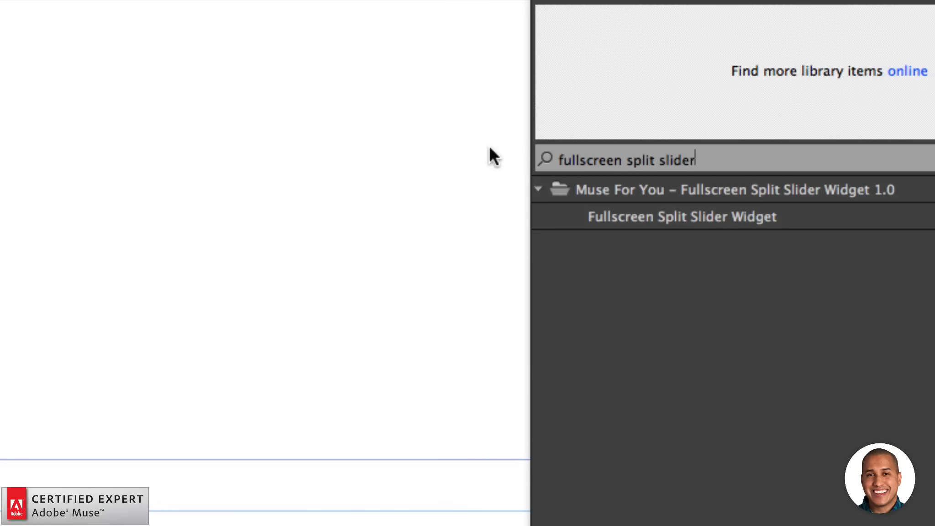
Step: Place the Fullscreen Split Slider Widget beside the page's left edge at X -50, Y 62, and preview the page in the browser
click(675, 215)
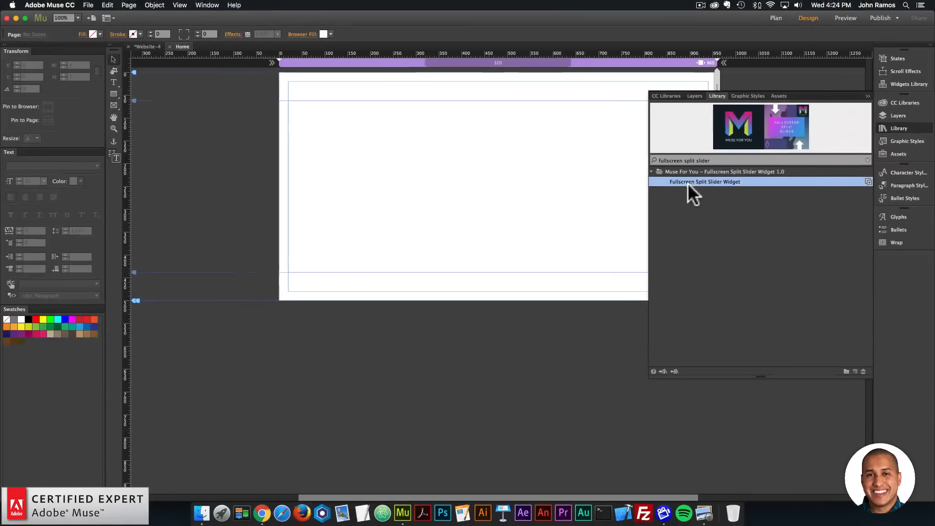
drag(653, 217, 255, 100)
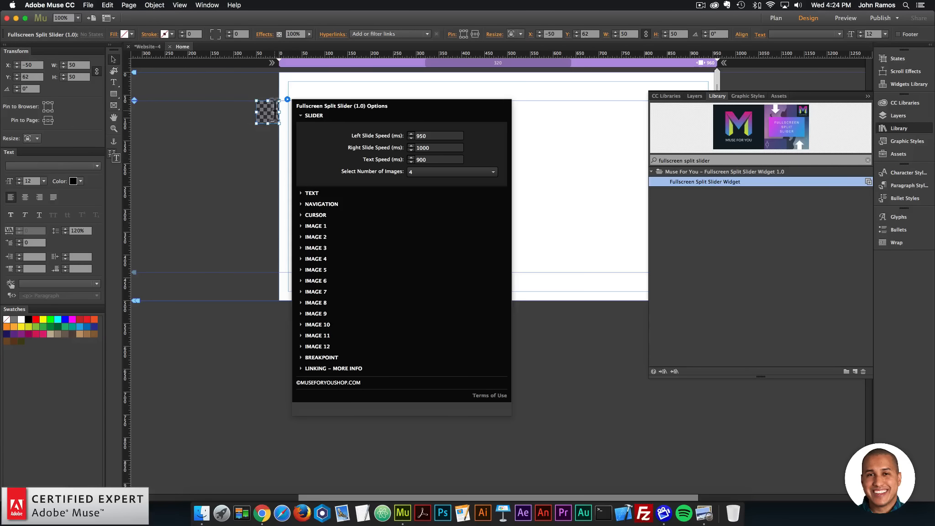
click(269, 108)
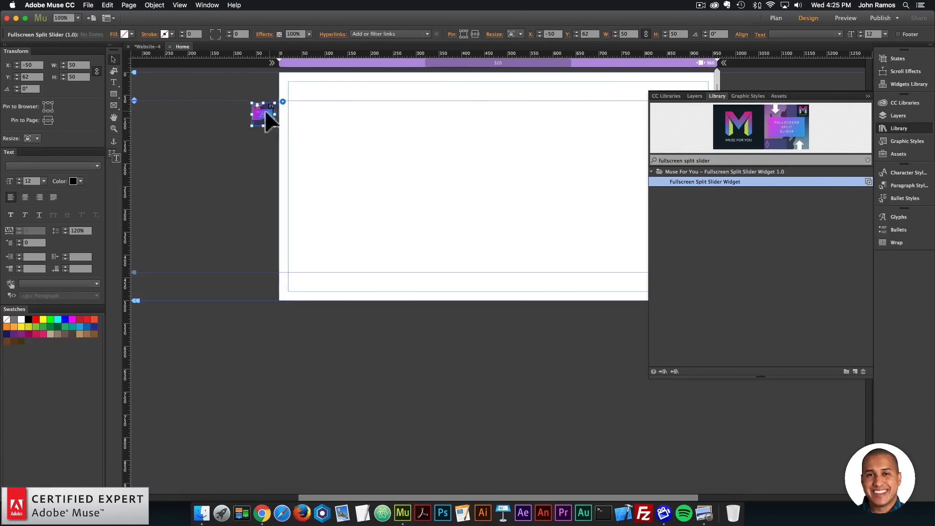
drag(271, 113, 284, 100)
click(286, 103)
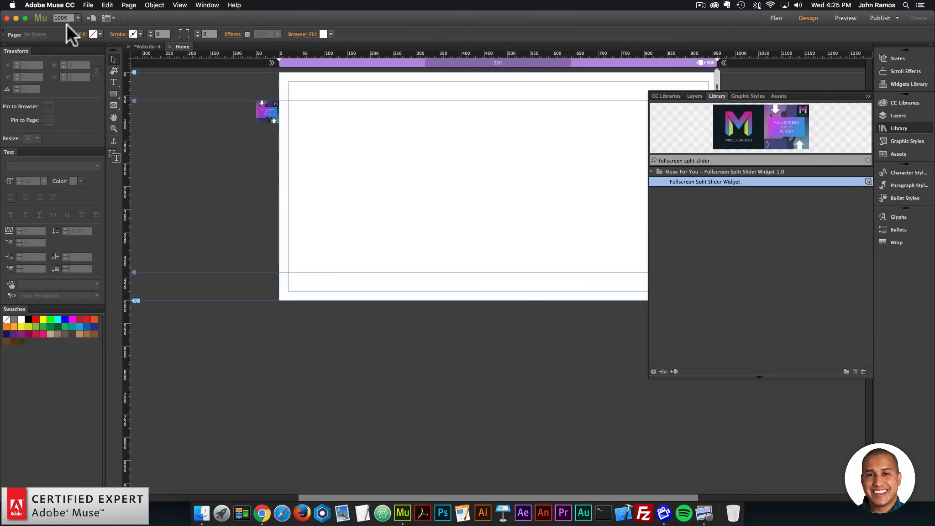
click(88, 5)
click(109, 149)
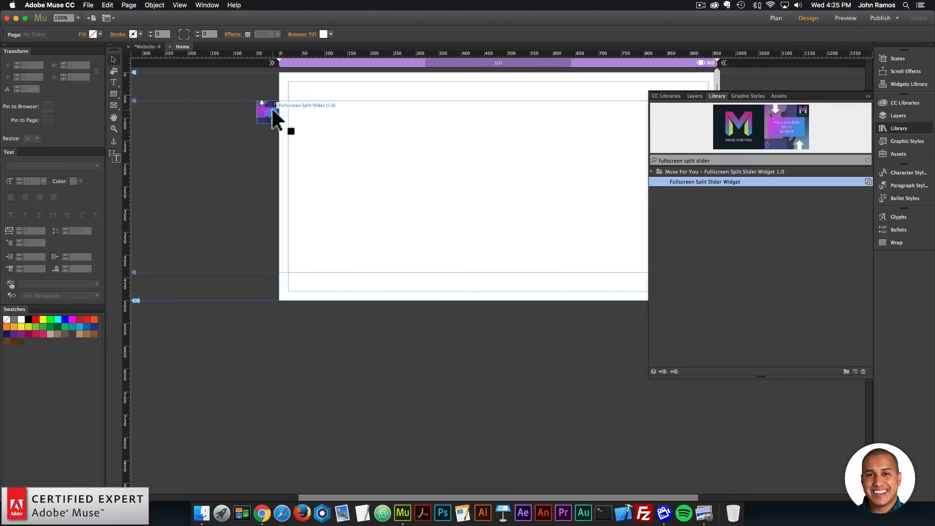
Step: Examine the slider widget's number-of-images choices, its Image 1 settings and the information on linking
drag(271, 107, 271, 107)
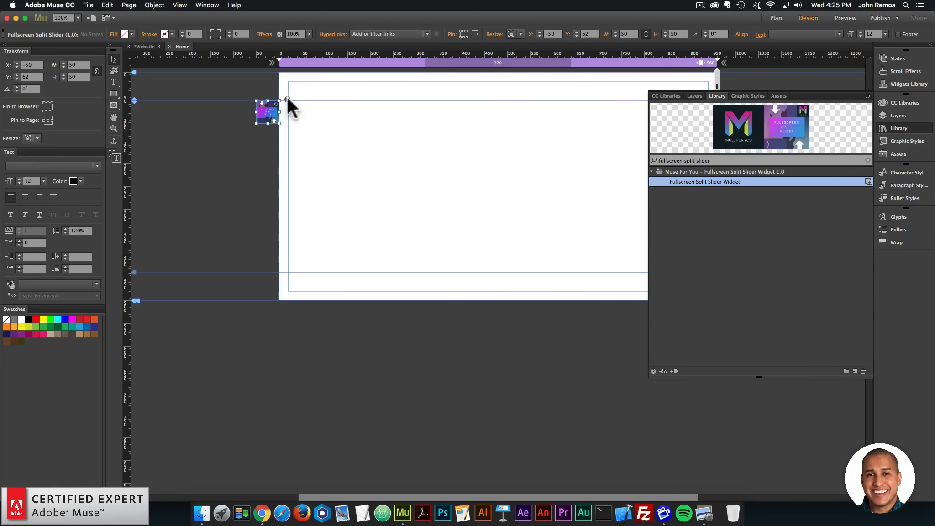
click(287, 100)
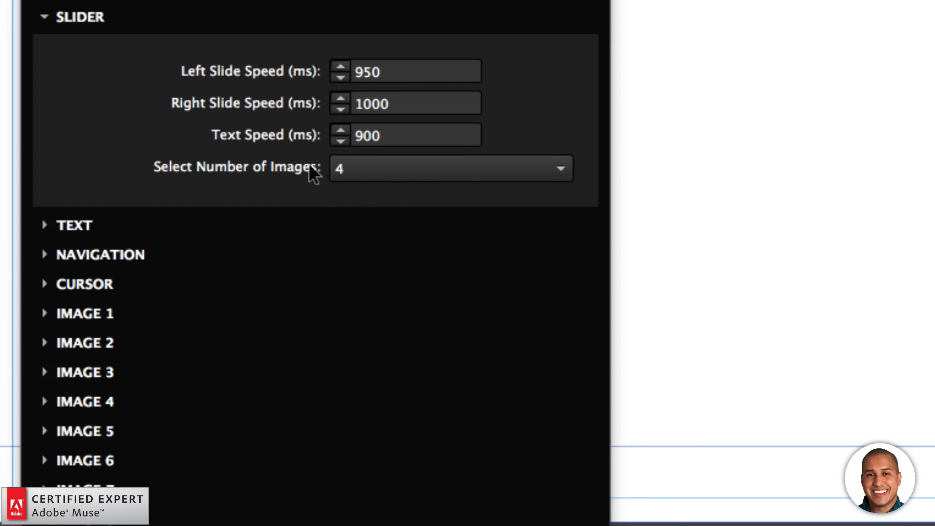
click(390, 171)
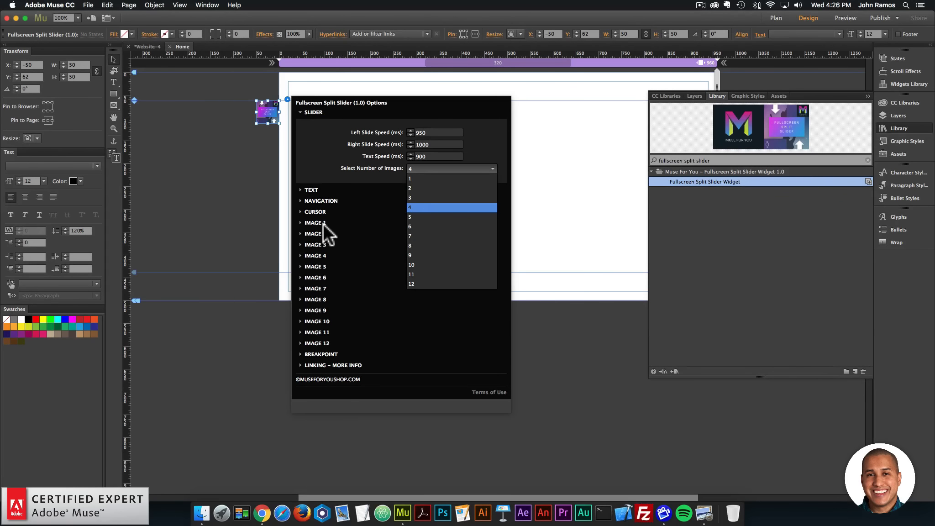
click(323, 224)
click(313, 222)
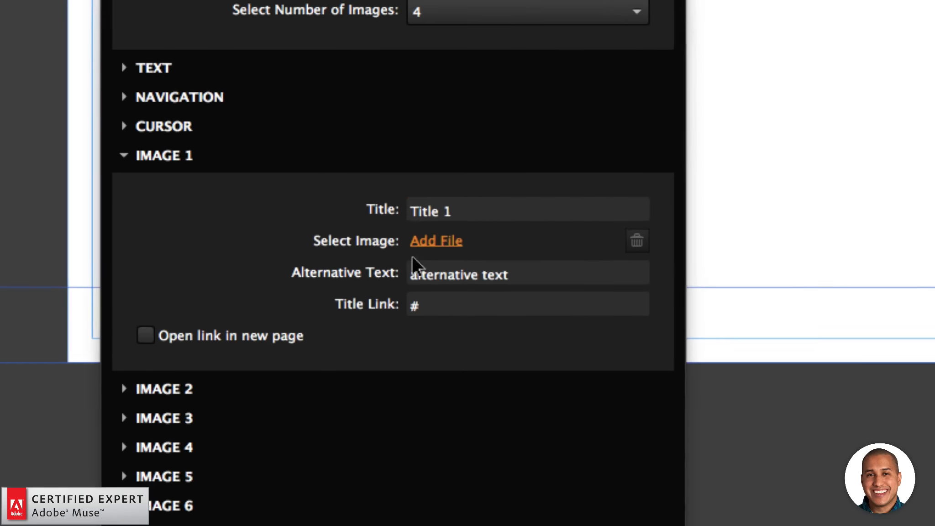
click(425, 243)
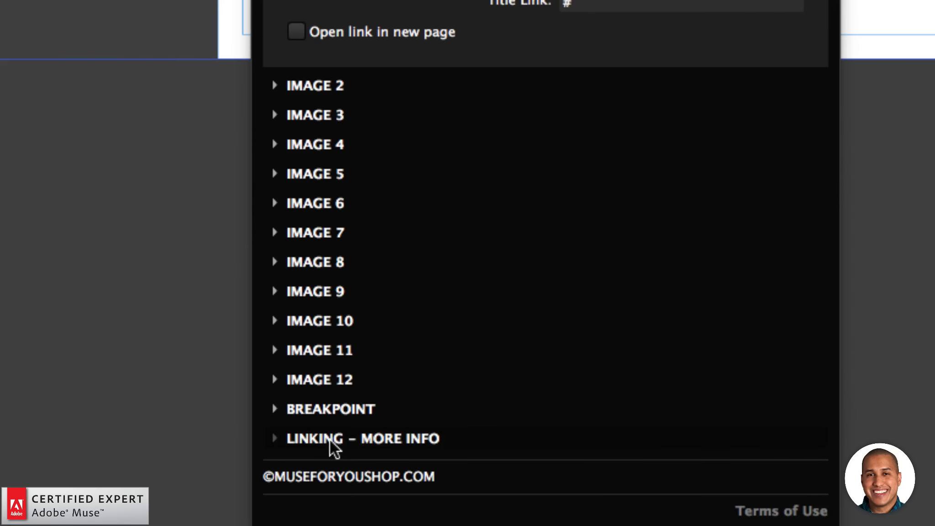
click(313, 442)
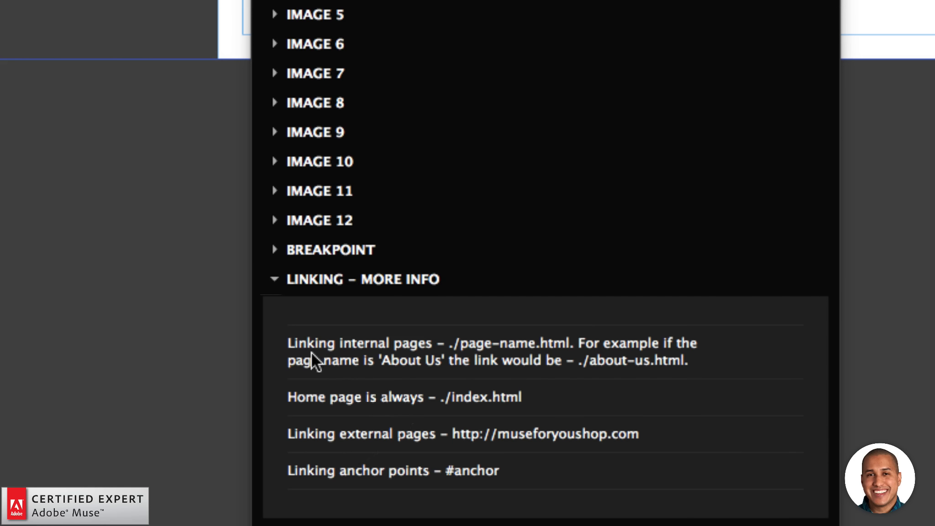
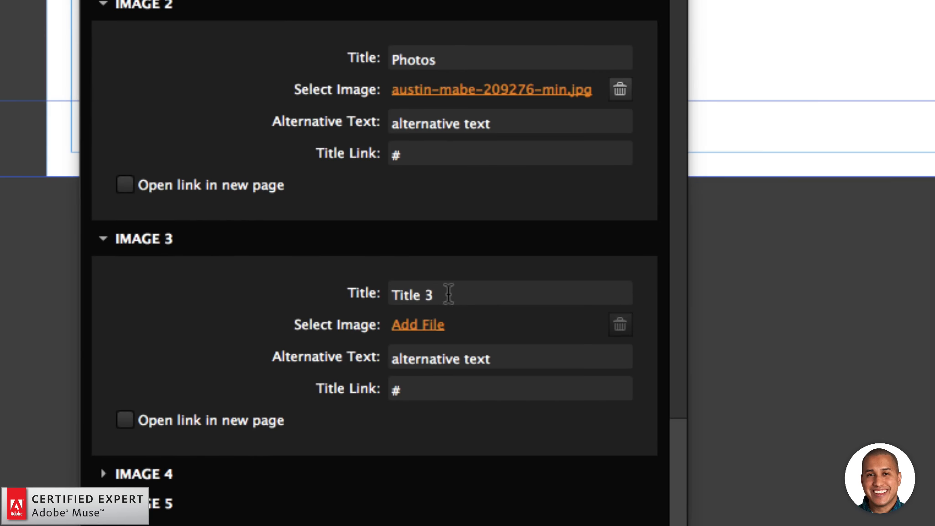
Step: Title Image 3 "Videos" and assign it the teal-sky silhouette photo from the compressjpeg (1) folder
click(427, 342)
text(Vuid)
key(BackSpace)
key(BackSpace)
key(BackSpace)
text(ideos)
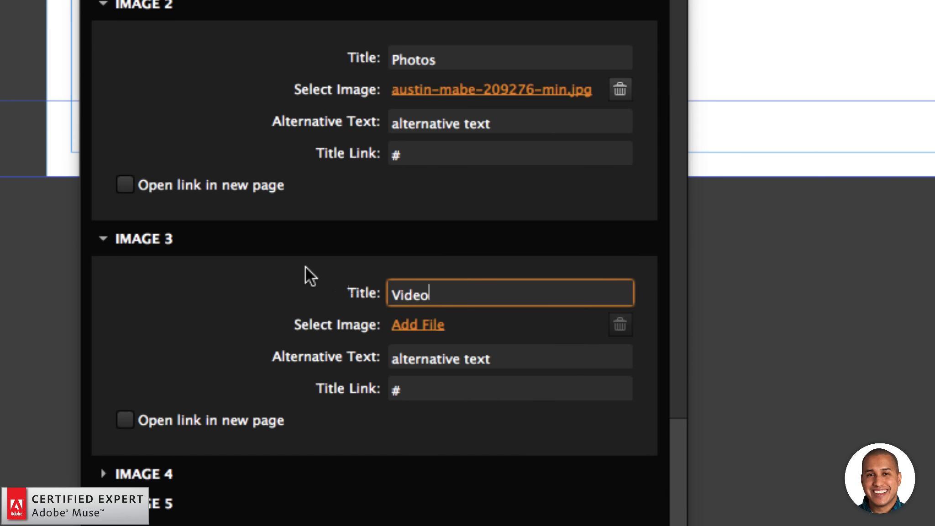
key(Return)
click(405, 323)
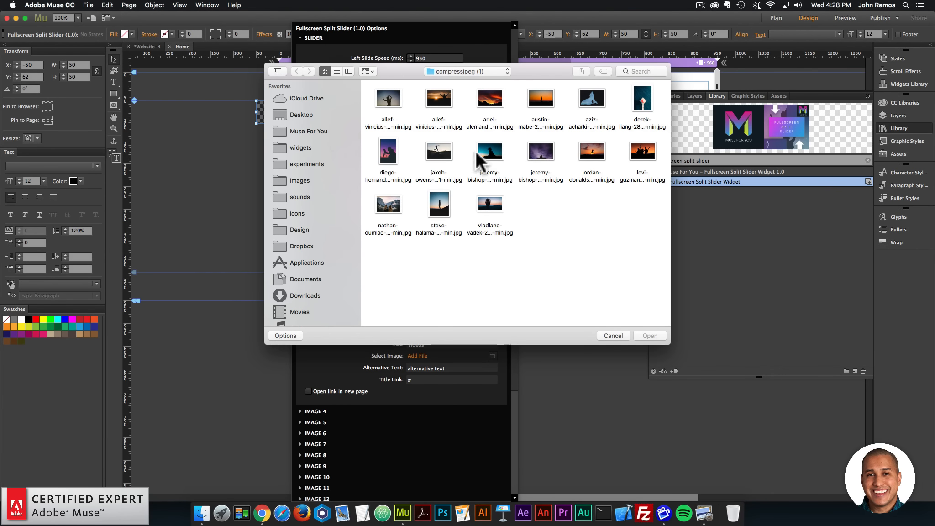
double_click(484, 153)
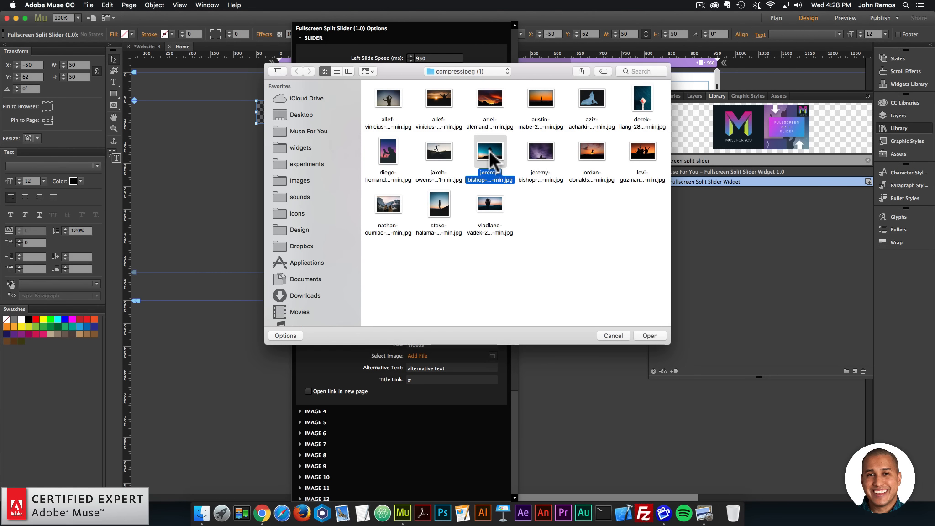
Step: Title Image 4 "Contact", assign it the orange sunset silhouette photo in the second row of compressjpeg (1), and close the widget options
click(319, 412)
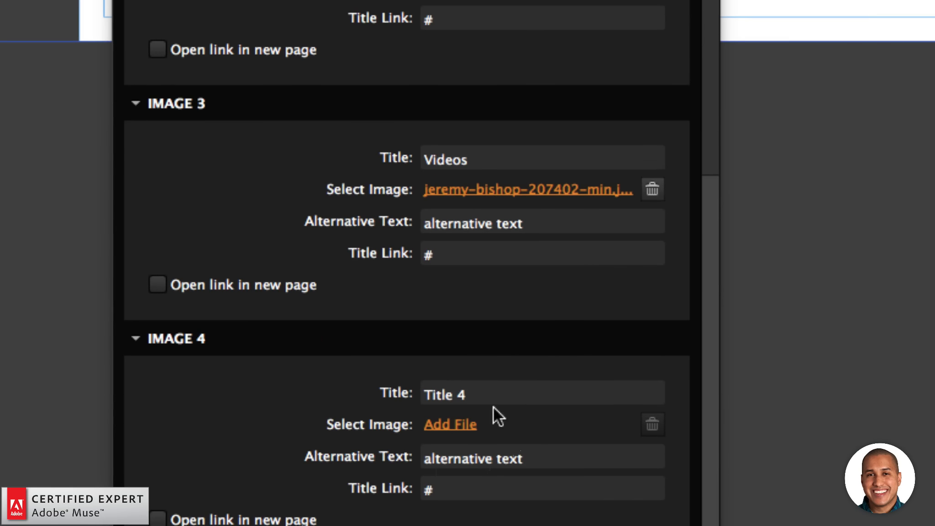
click(427, 433)
text(dontact)
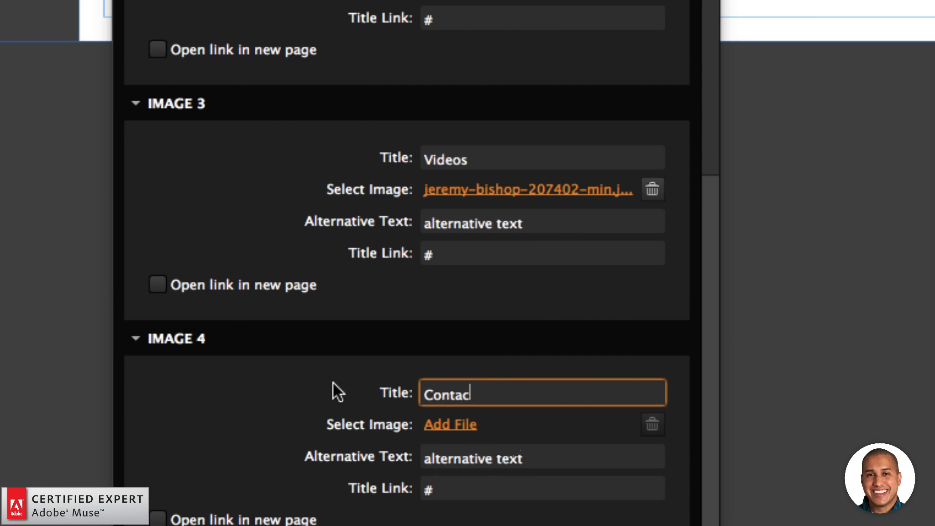
click(452, 424)
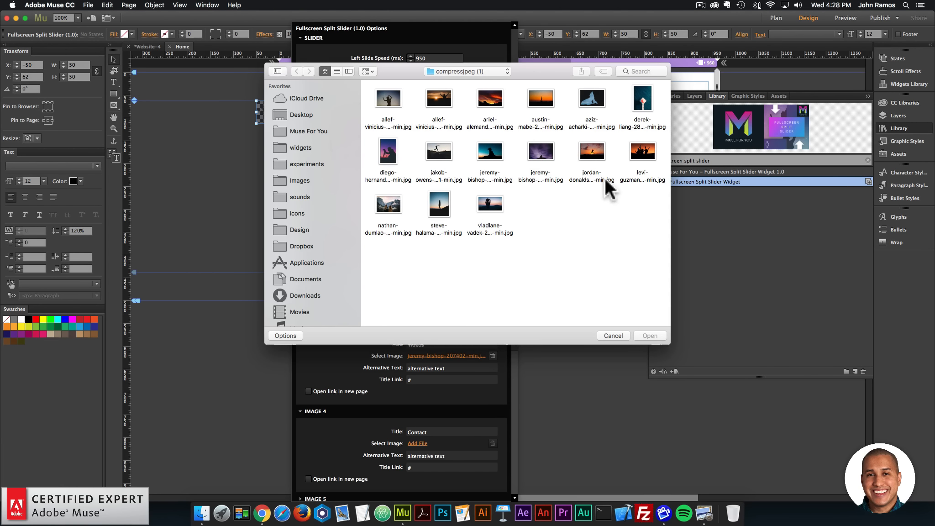
double_click(593, 150)
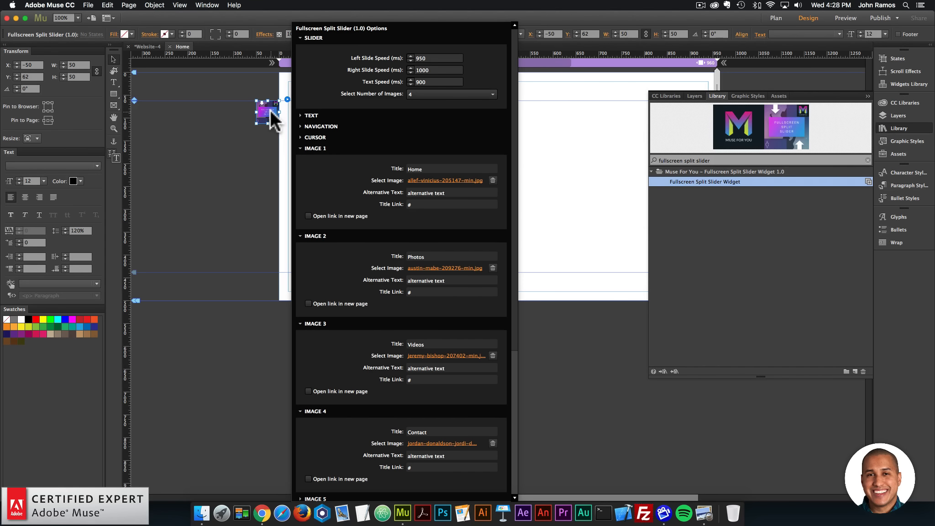
click(261, 173)
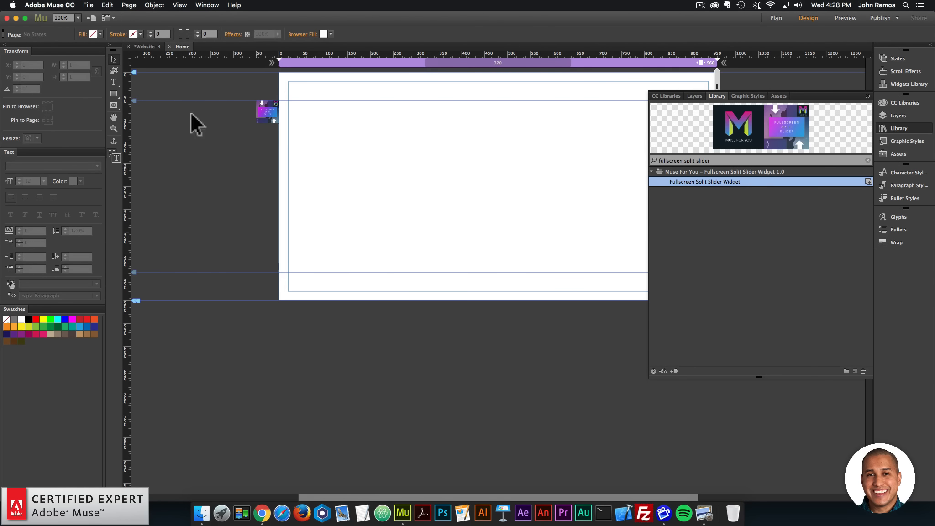
Step: Preview the page in the browser and go through the titled slides
click(88, 5)
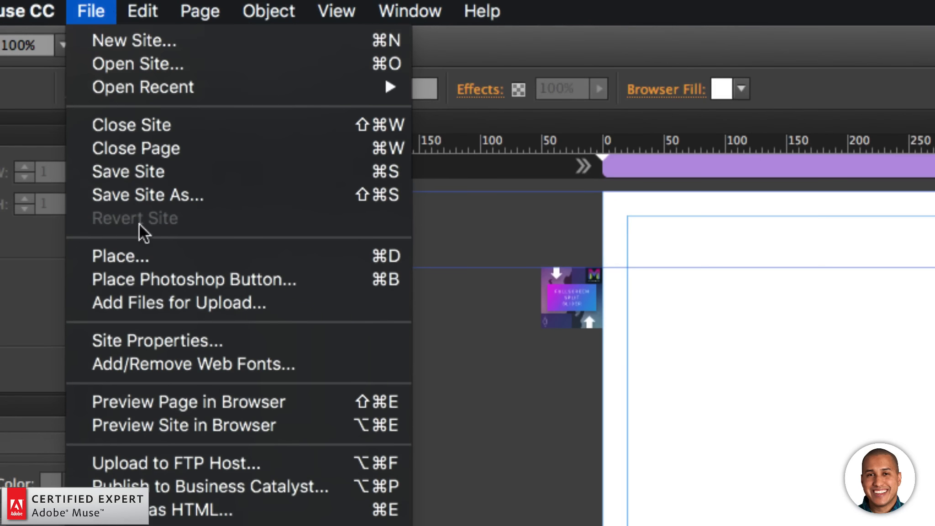
click(174, 400)
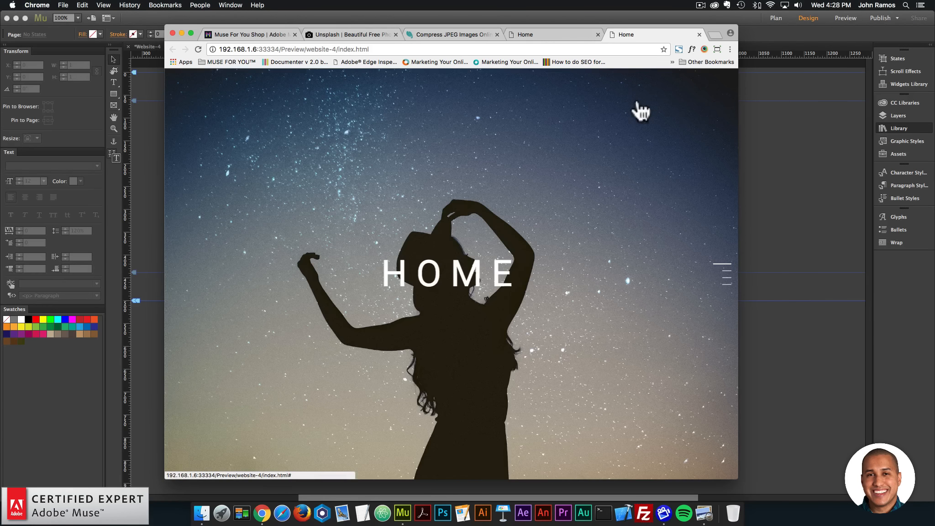
scroll(615, 174, down, 3)
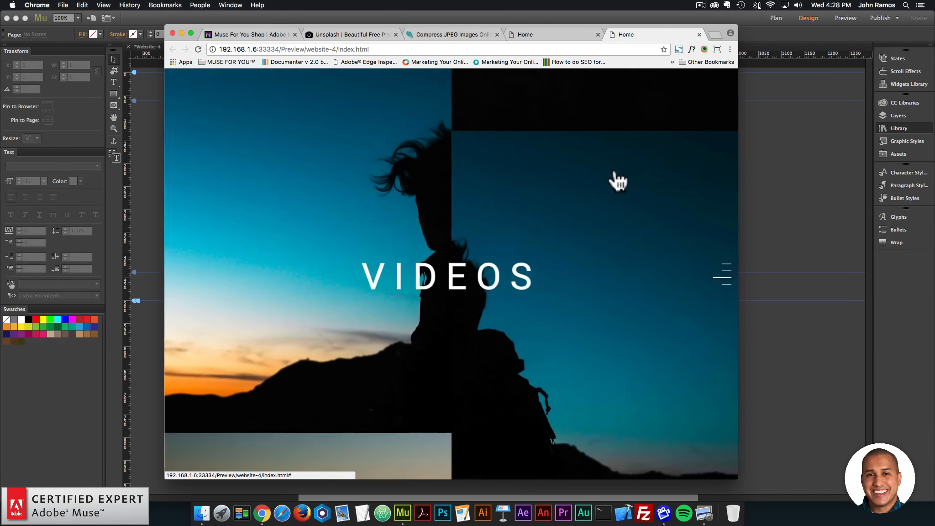
scroll(618, 181, down, 3)
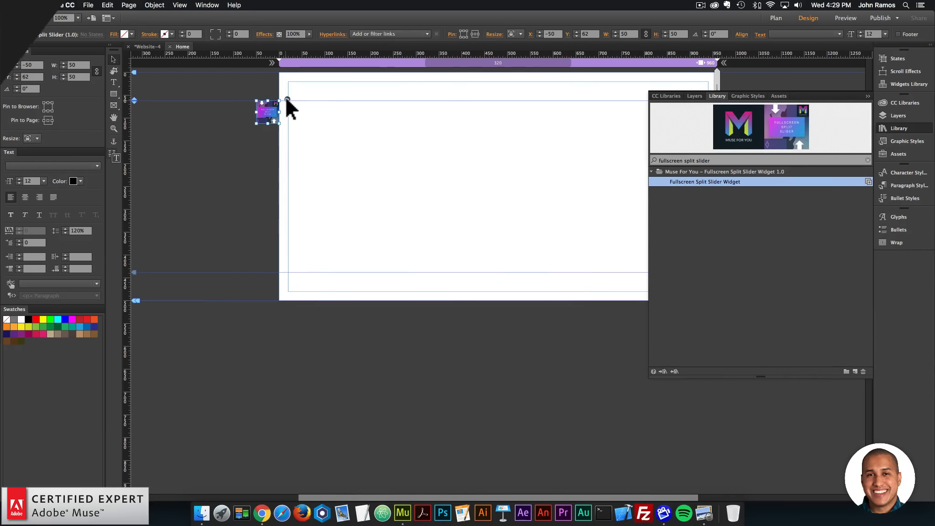
Step: Reopen the slider widget's options and set the left slide speed to 2000 ms
click(286, 99)
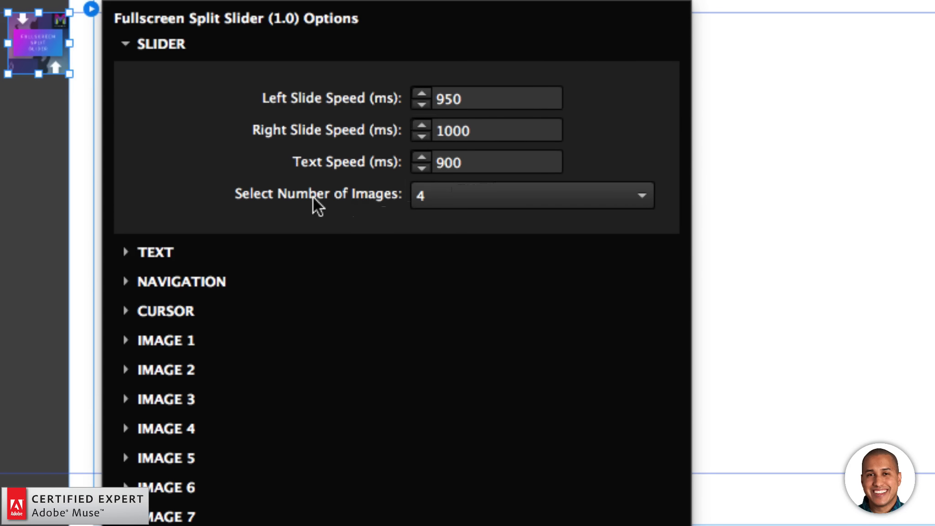
click(479, 97)
click(485, 96)
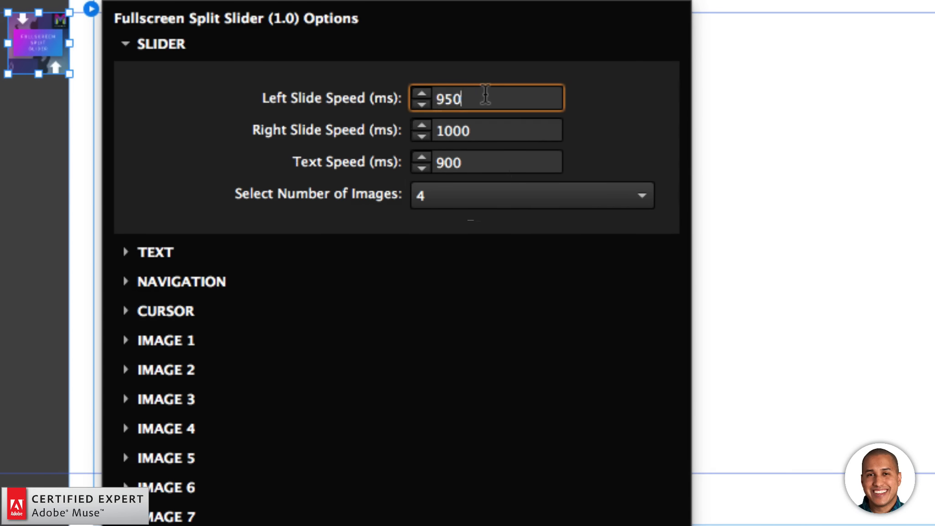
drag(485, 96, 434, 95)
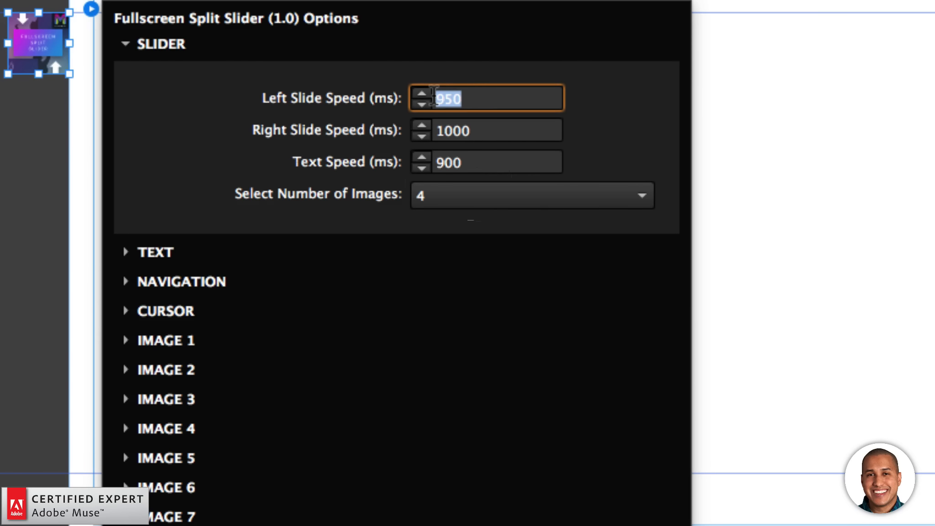
text(2000)
key(Return)
Step: Set the right slide speed to 3000 ms and the text speed to 2000 ms
click(471, 125)
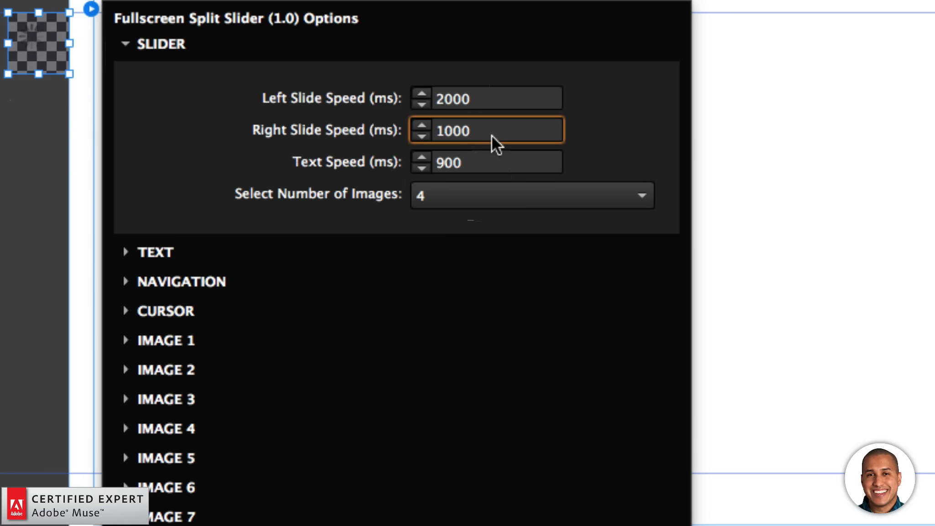
drag(490, 130, 419, 123)
text(3000)
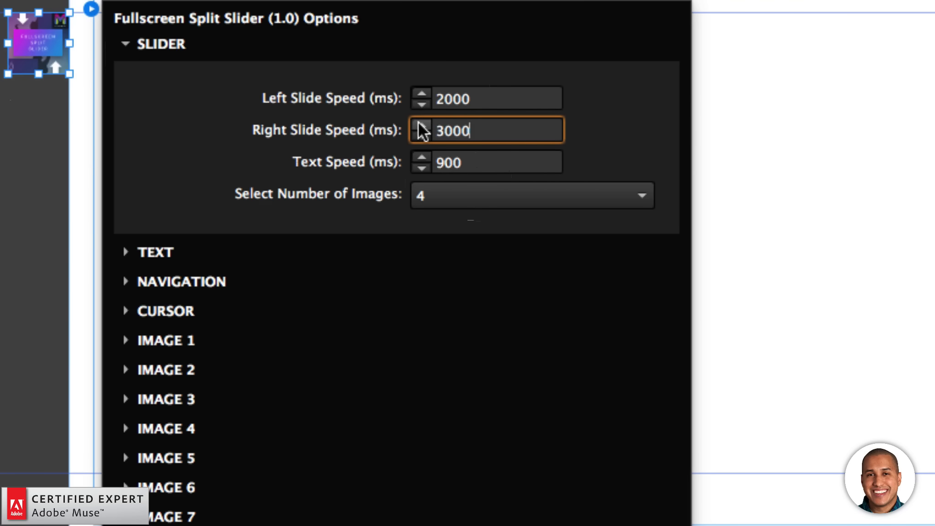
key(Return)
click(474, 163)
drag(475, 163, 403, 161)
text(2000)
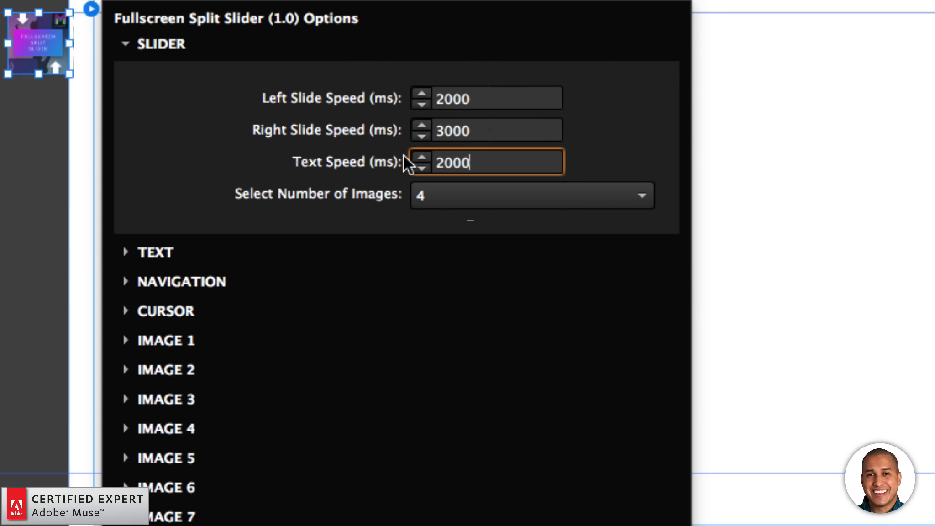
key(Return)
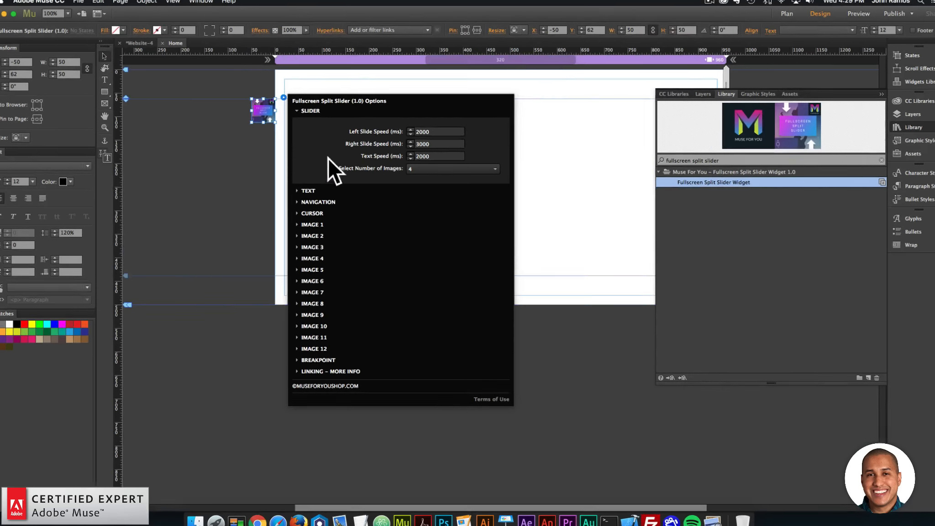
Step: Close the widget options and preview the page in the browser to check the new slide and text speeds
click(229, 151)
click(87, 4)
click(137, 151)
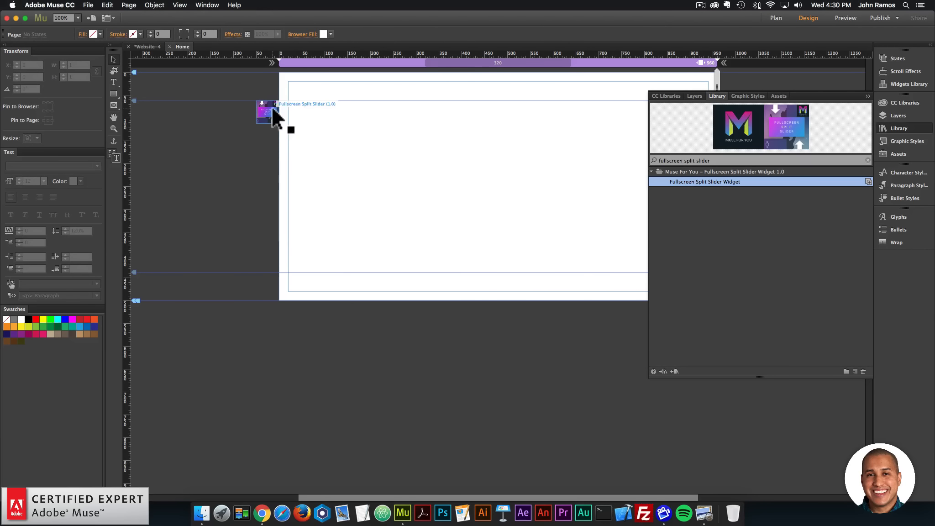
Step: Open the slider widget's Text options and browse the font families on the Google Fonts site in Chrome
click(272, 105)
click(286, 98)
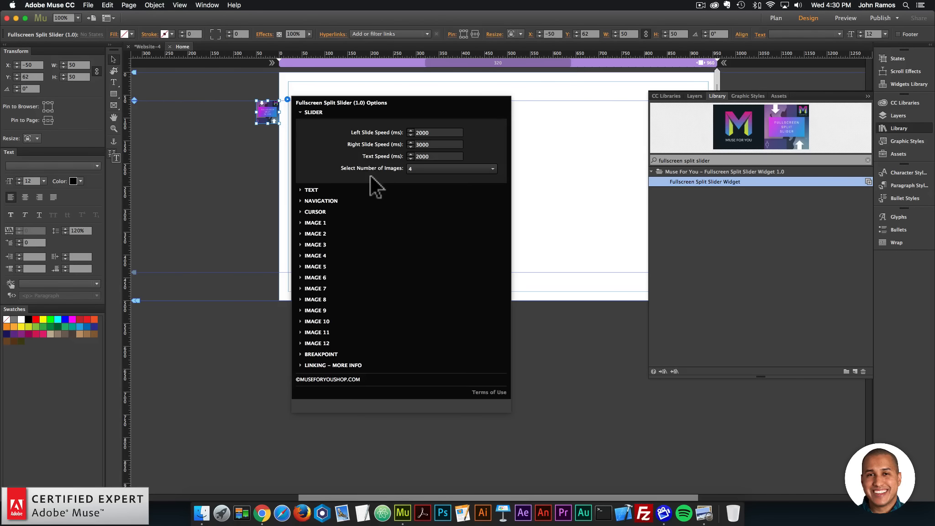
click(317, 188)
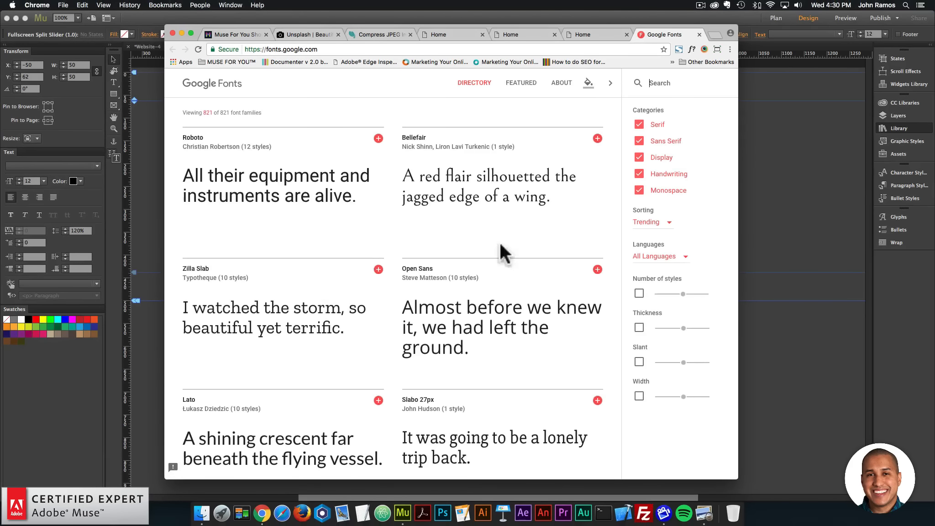
scroll(569, 234, down, 3)
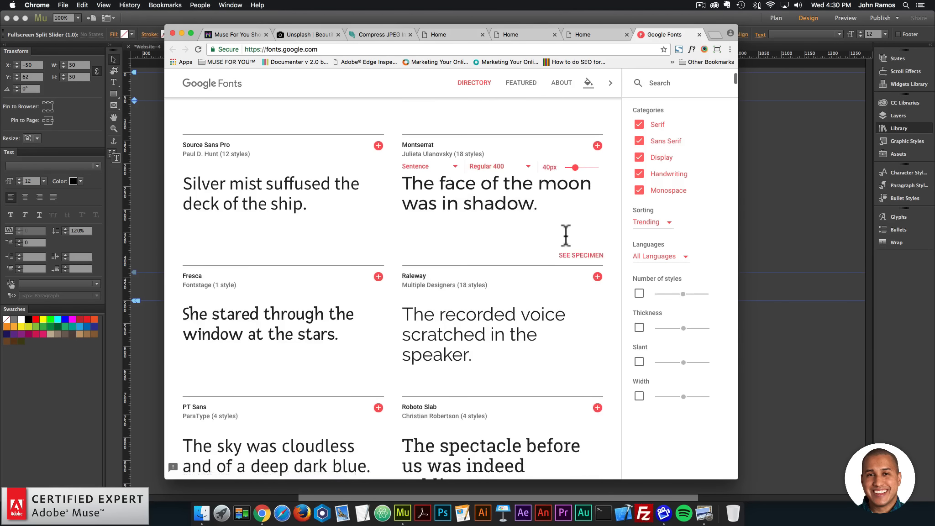
Step: Select the Cinzel family on Google Fonts and copy its CSS font-family value 'Cinzel', serif from the embed details
scroll(563, 236, down, 10)
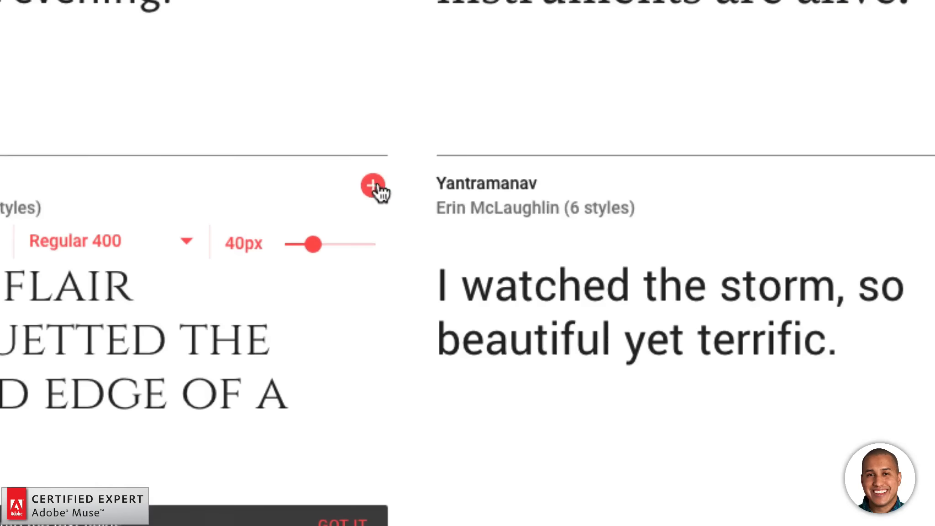
click(372, 185)
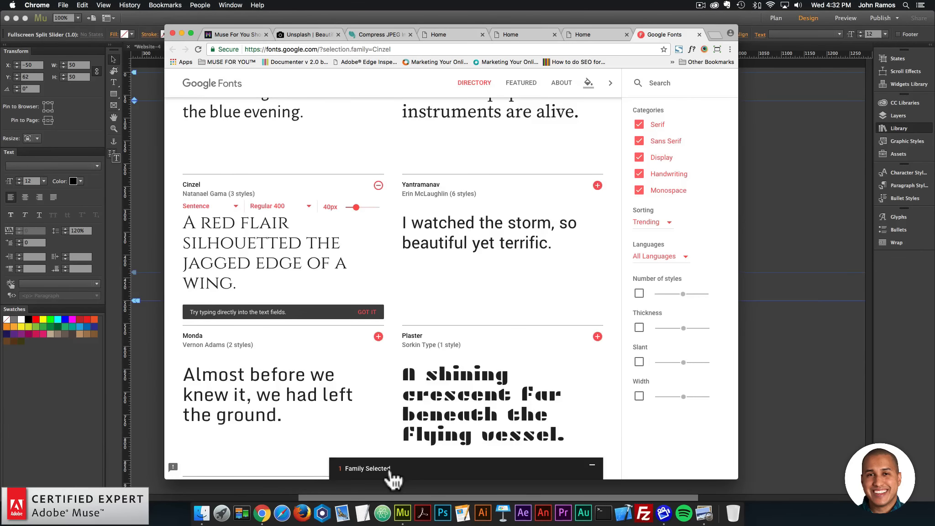
click(423, 474)
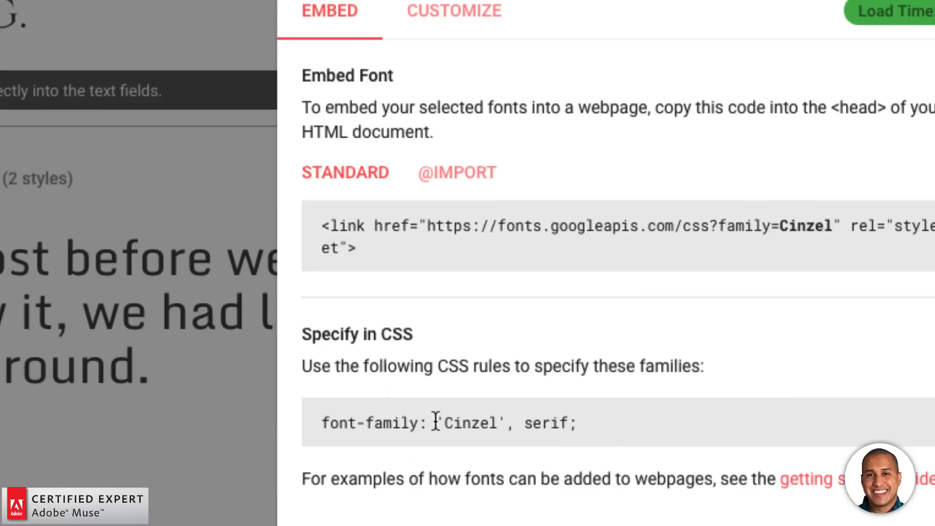
drag(436, 422, 570, 422)
key(super+c)
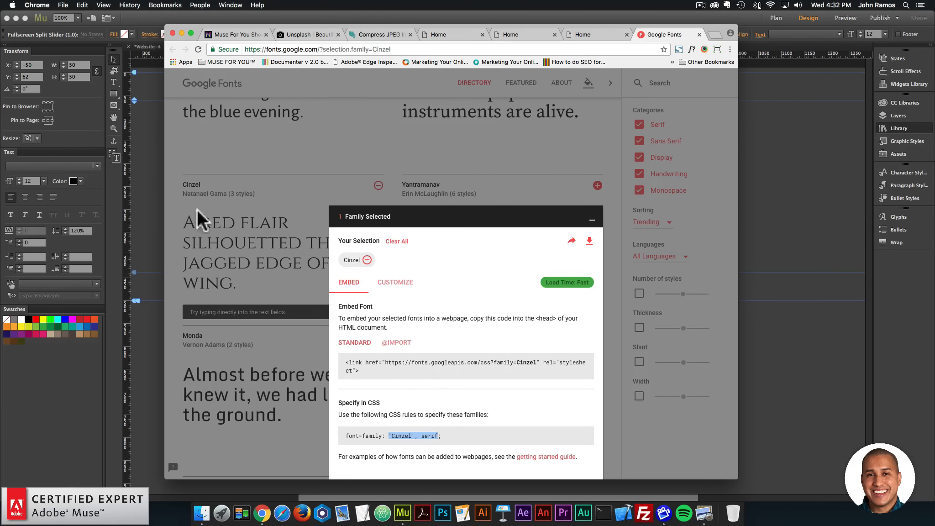
Step: Switch back to Adobe Muse and paste 'Cinzel', serif as the Google Font-Family in the slider widget's Text options
click(143, 165)
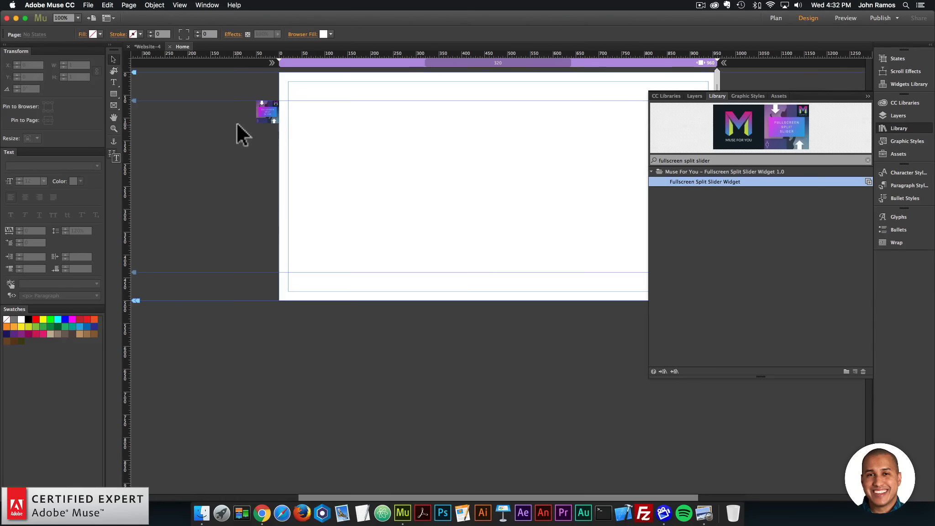
click(276, 108)
click(287, 99)
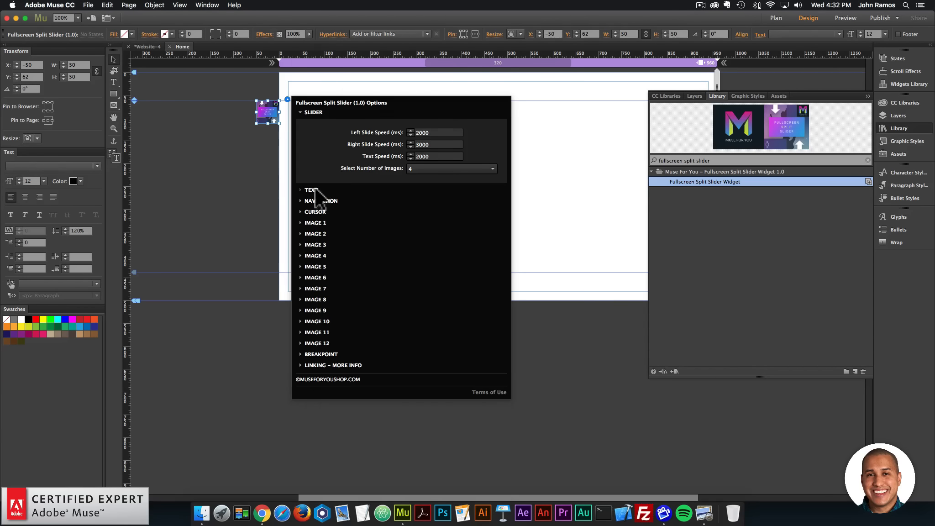
click(310, 190)
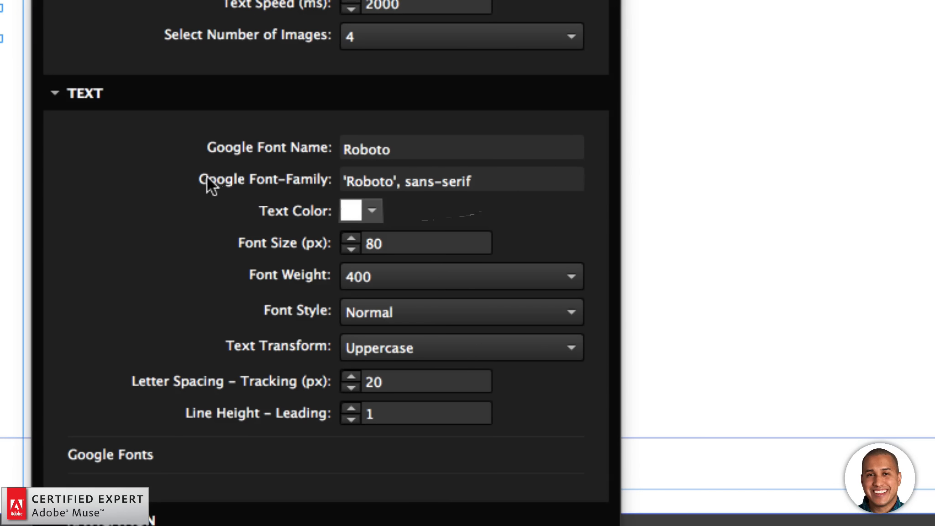
drag(490, 182, 300, 181)
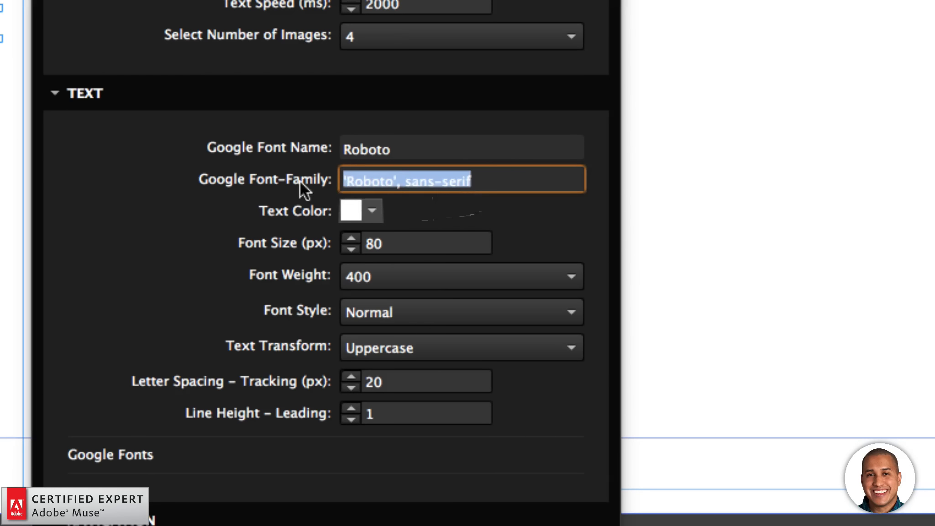
key(super+v)
key(Return)
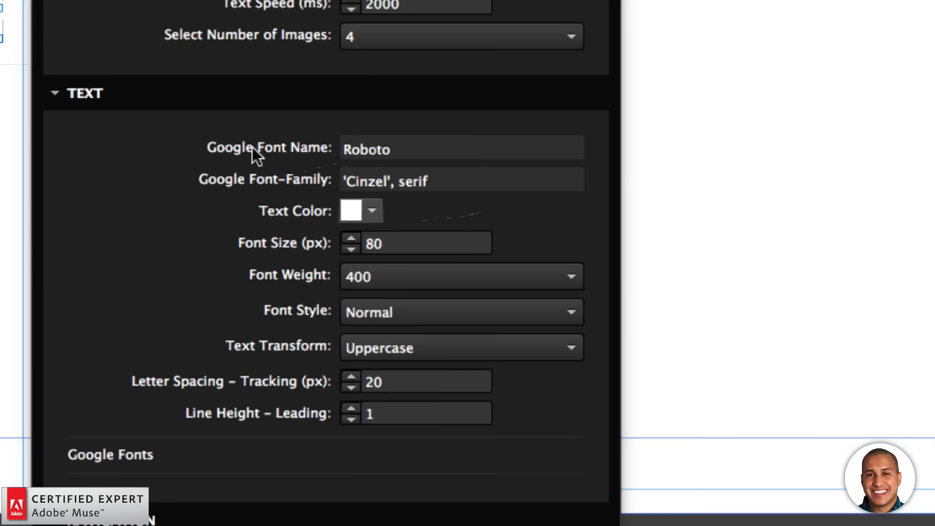
Step: Set the slider text's Google Font Name to Cinzel
drag(389, 152, 304, 143)
text(Cinzel)
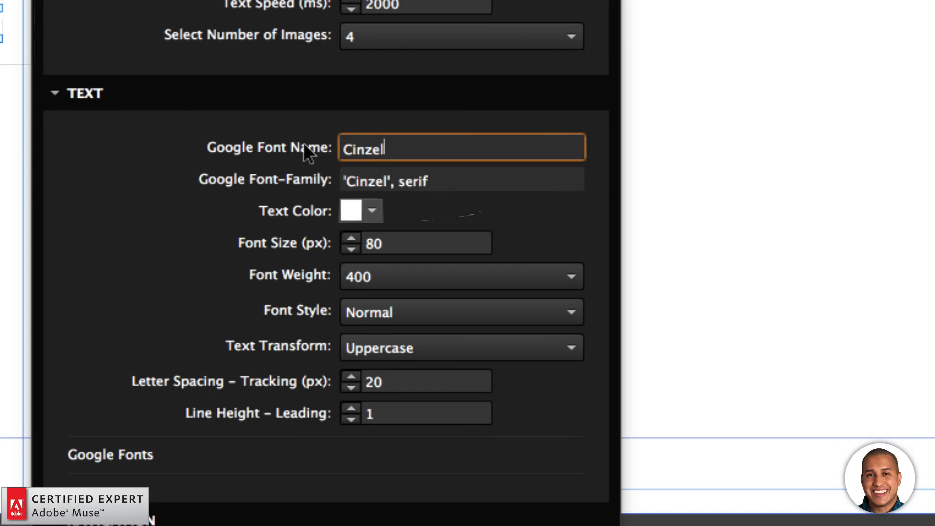
key(Return)
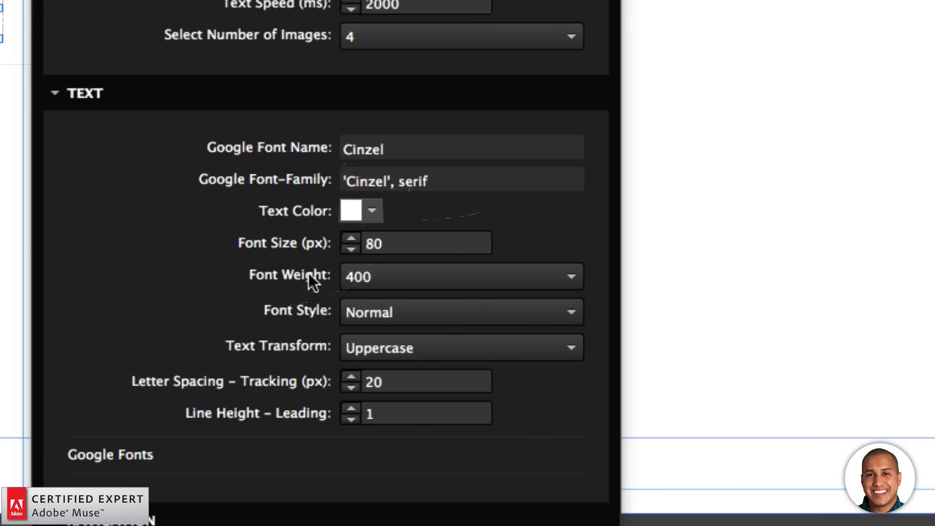
Step: Review the available Font Weight, Font Style and Text Transform choices for the slider text
click(375, 277)
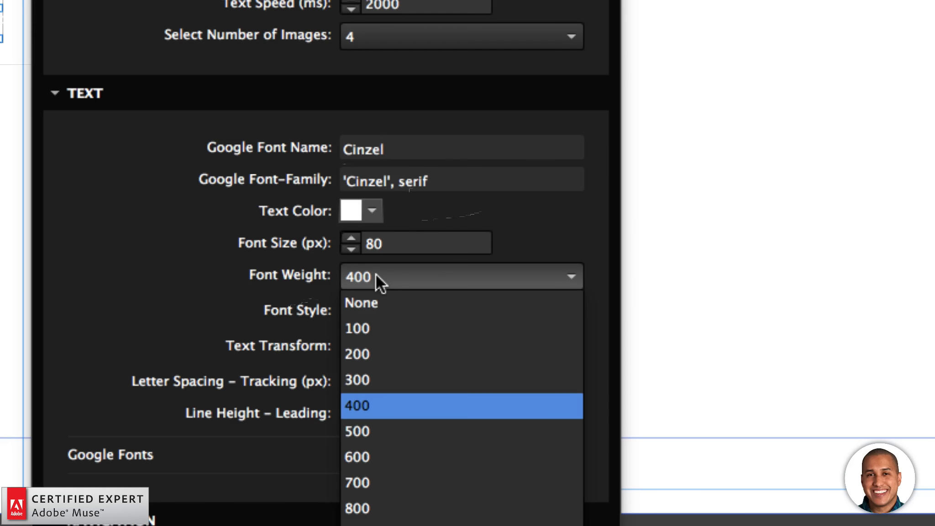
click(375, 278)
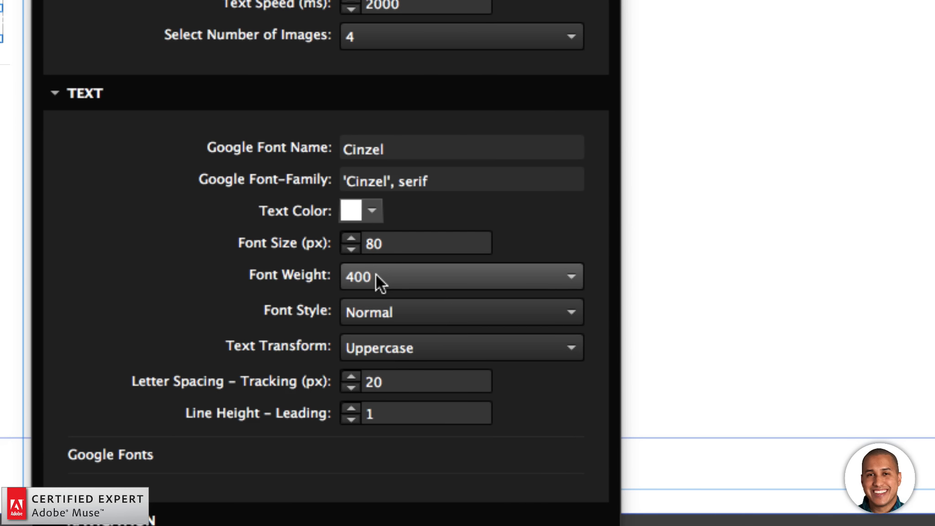
click(369, 306)
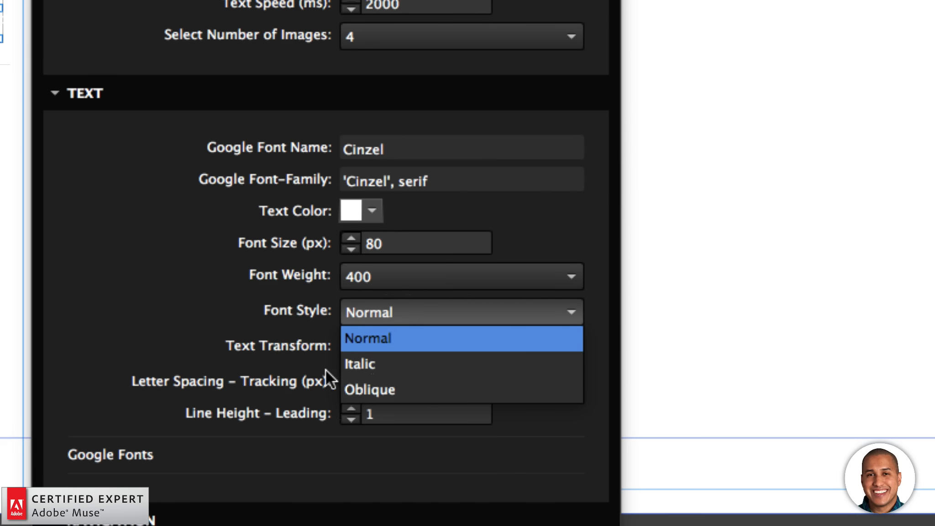
click(315, 353)
click(395, 346)
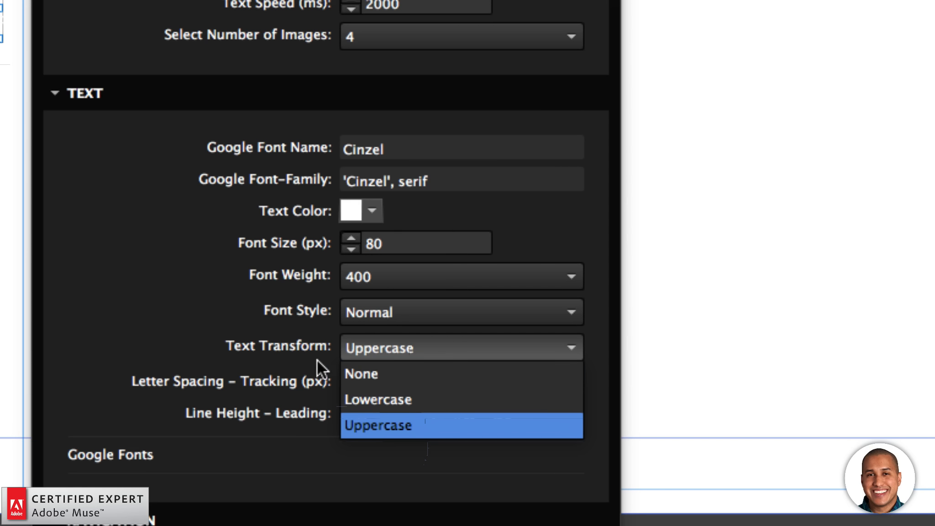
click(311, 345)
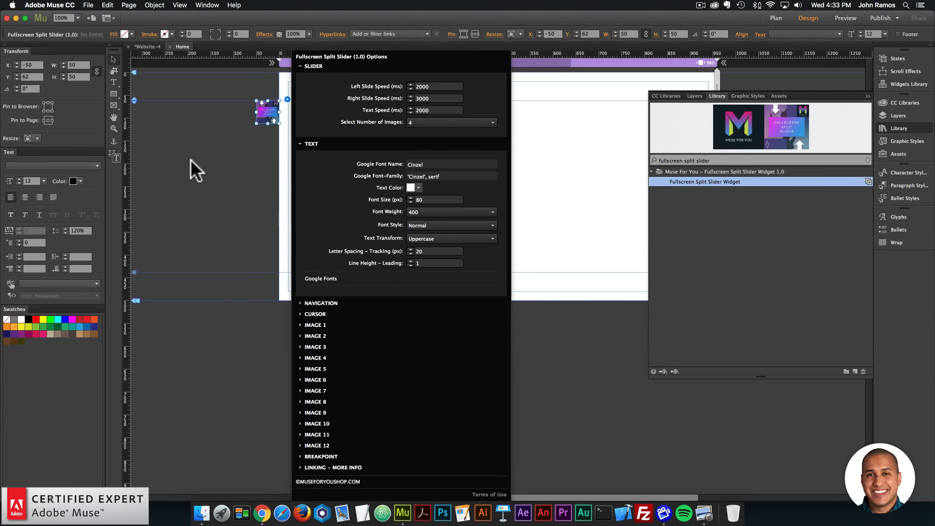
Step: Close the widget options and preview the page in the browser to check the Cinzel titles
click(191, 160)
click(87, 9)
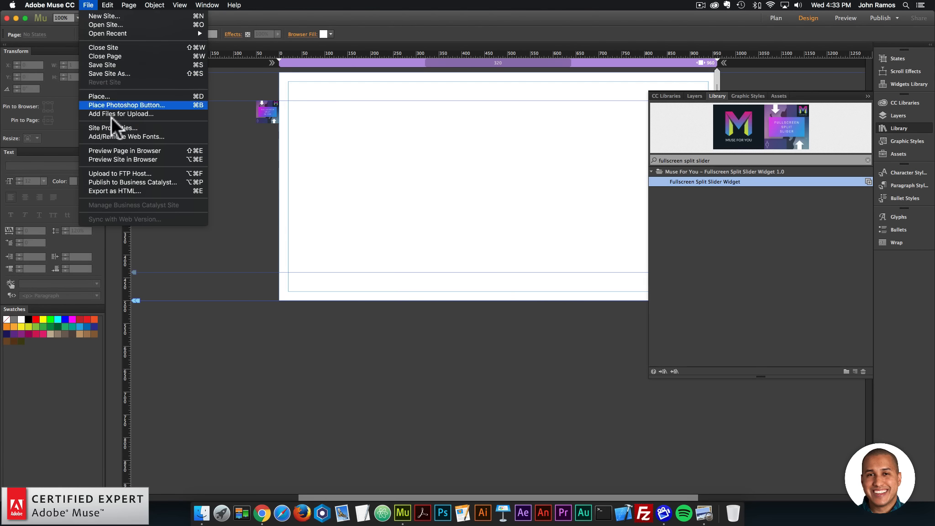
click(112, 147)
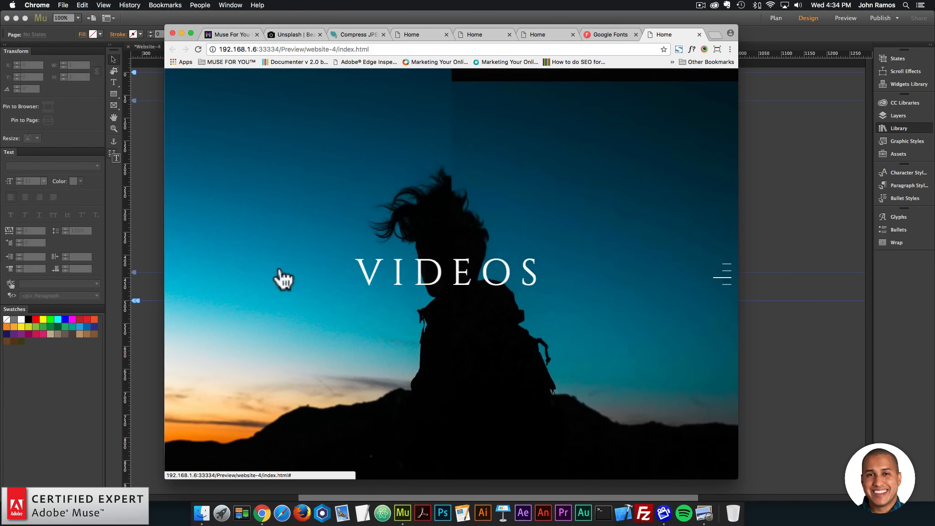
Step: Return to Adobe Muse, reopen the slider widget's options and set the text's line height to 0.8
click(113, 164)
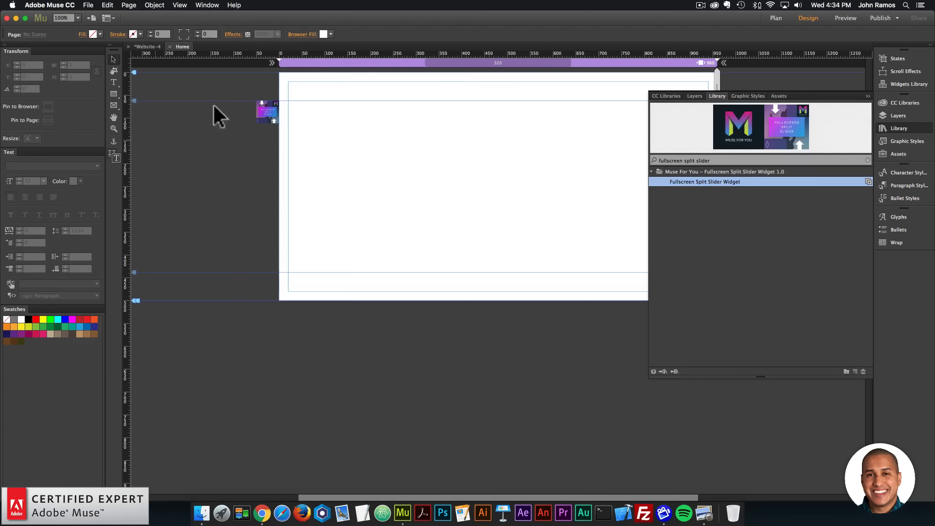
click(274, 109)
click(286, 98)
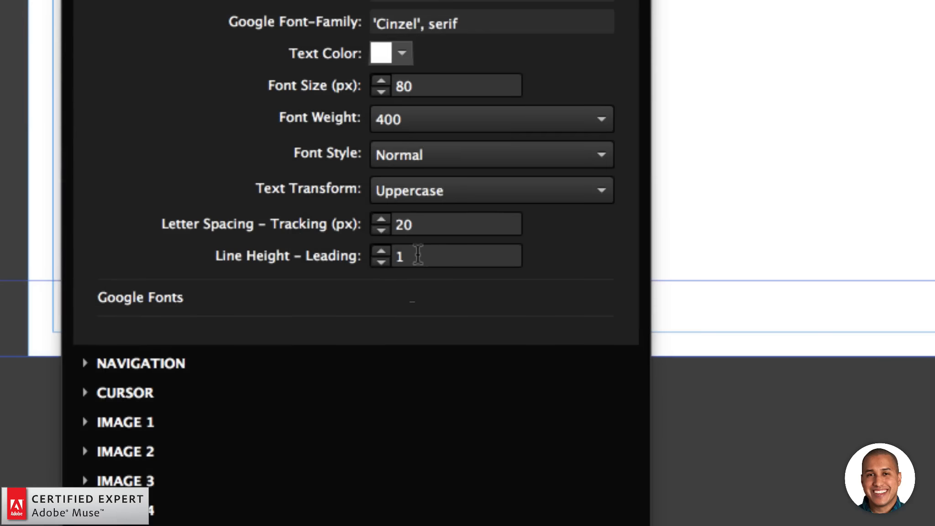
click(380, 256)
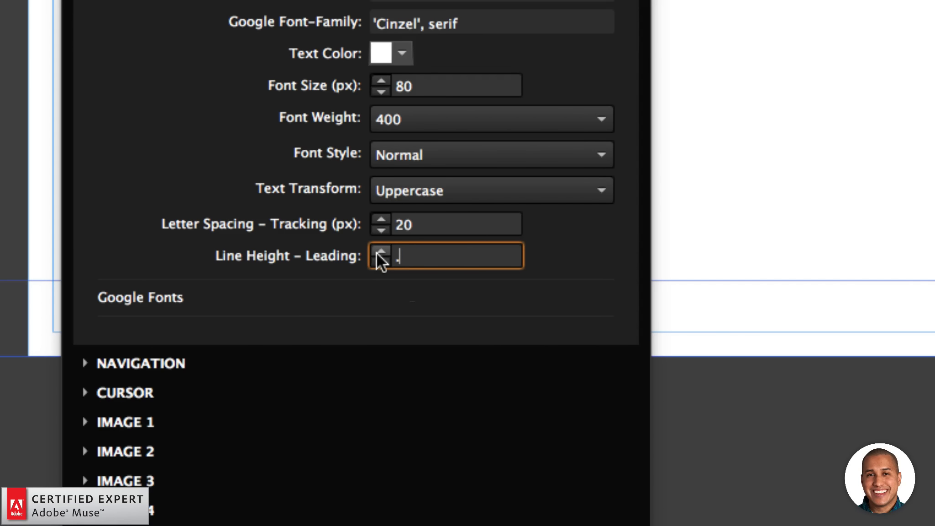
text(0.8)
key(Return)
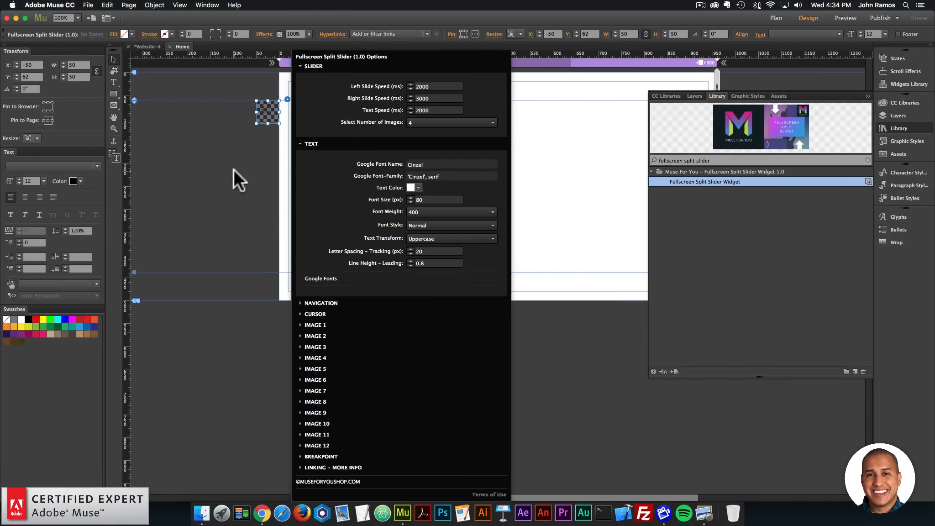
Step: Preview the page in the browser and advance through the slides to check how the new line height affects the titles
click(233, 169)
click(88, 5)
click(124, 148)
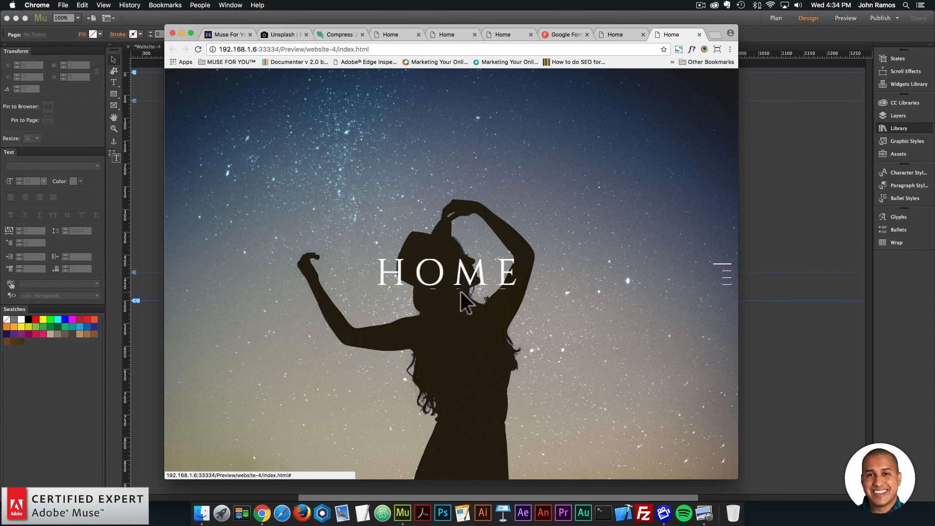
scroll(490, 291, down, 3)
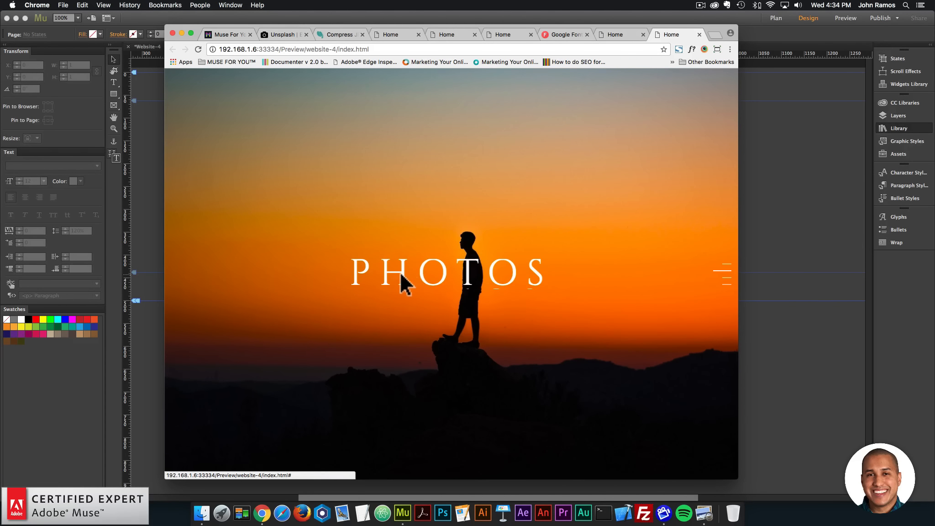
Step: Return to Adobe Muse and set the line height in the slider widget's Text options back to 1
click(123, 161)
click(268, 111)
click(287, 99)
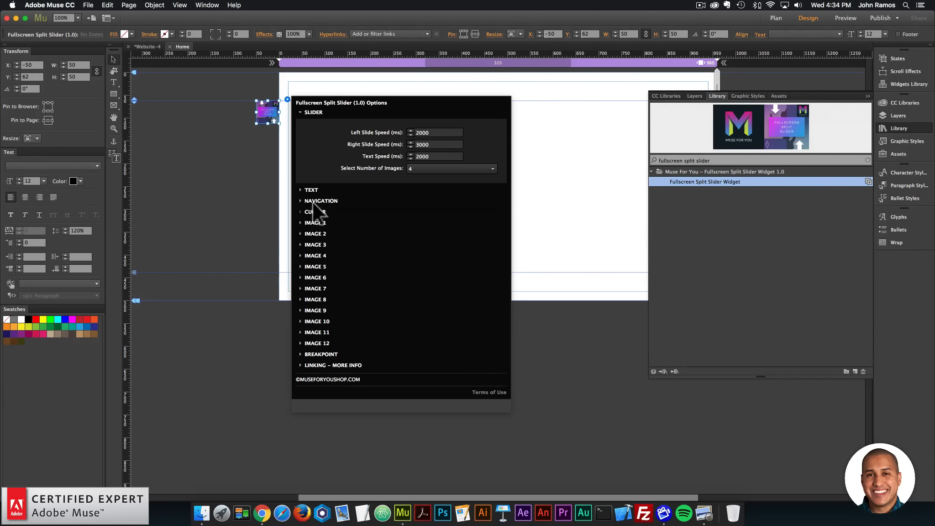
click(310, 189)
click(447, 264)
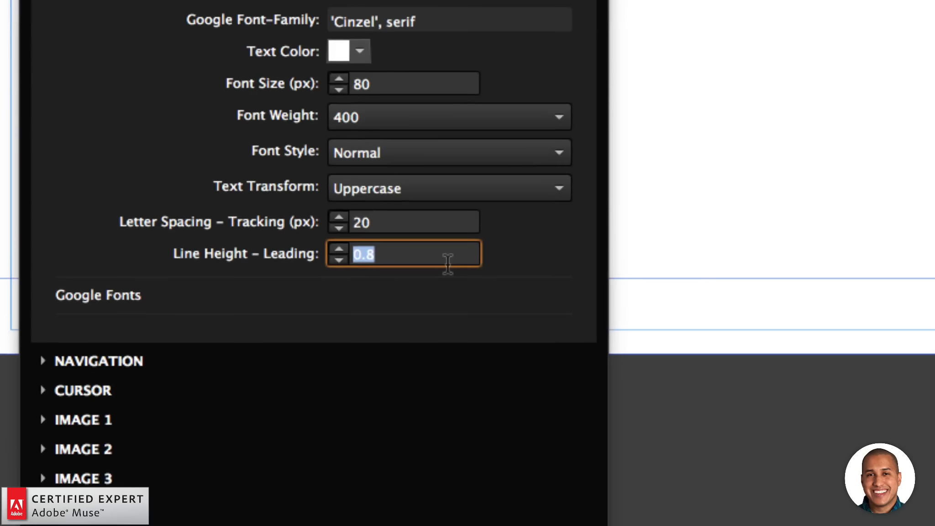
text(1)
key(Return)
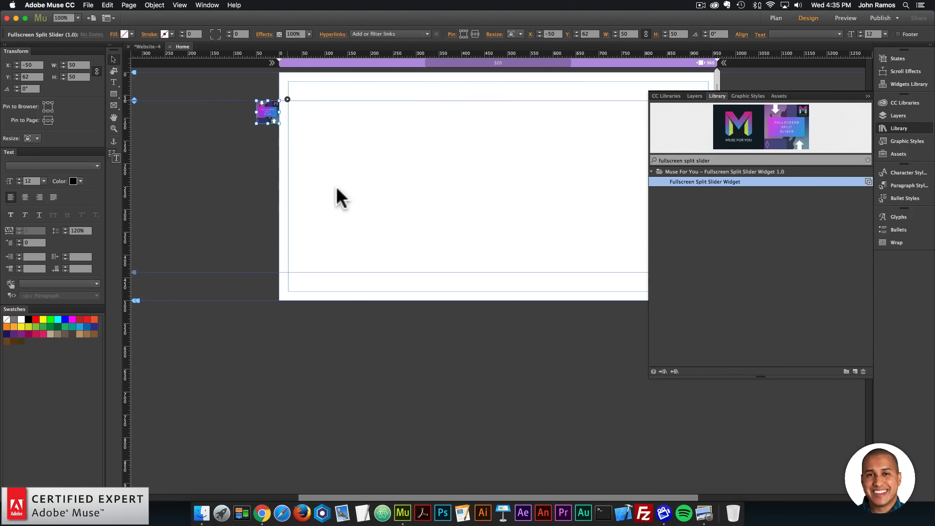
Step: Open the slider widget's Navigation options and set the navigation color to red (FF0000)
click(287, 100)
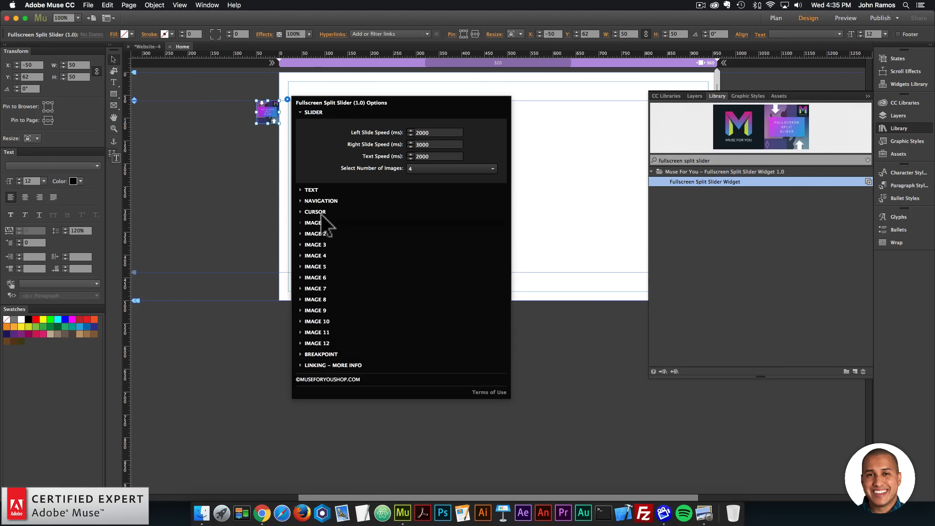
click(324, 203)
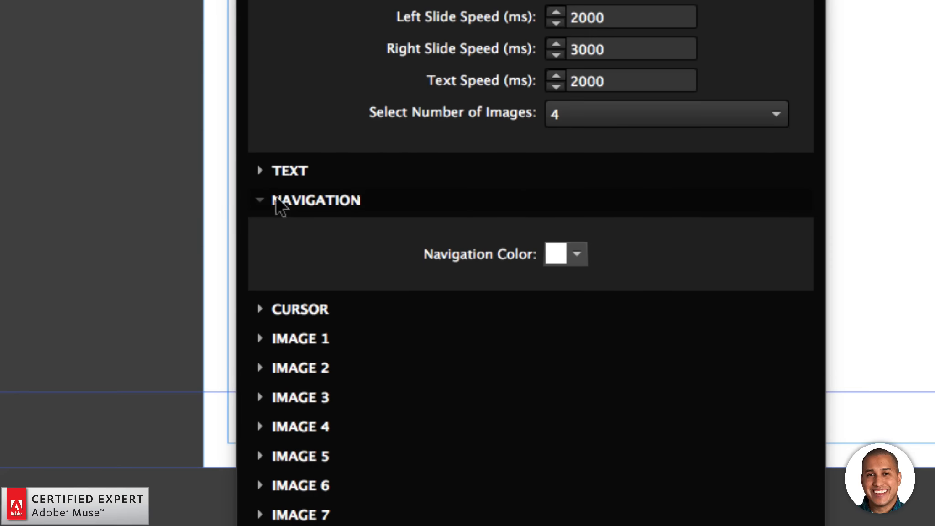
click(569, 256)
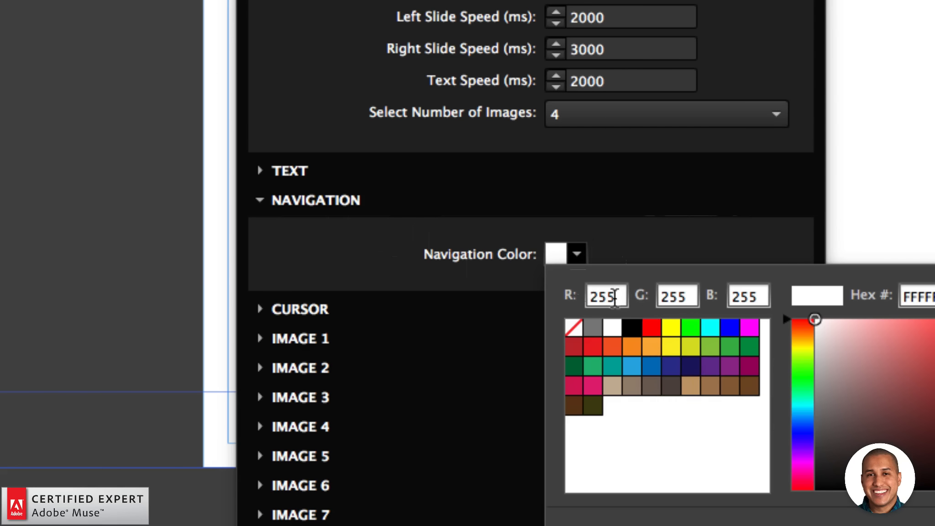
click(652, 329)
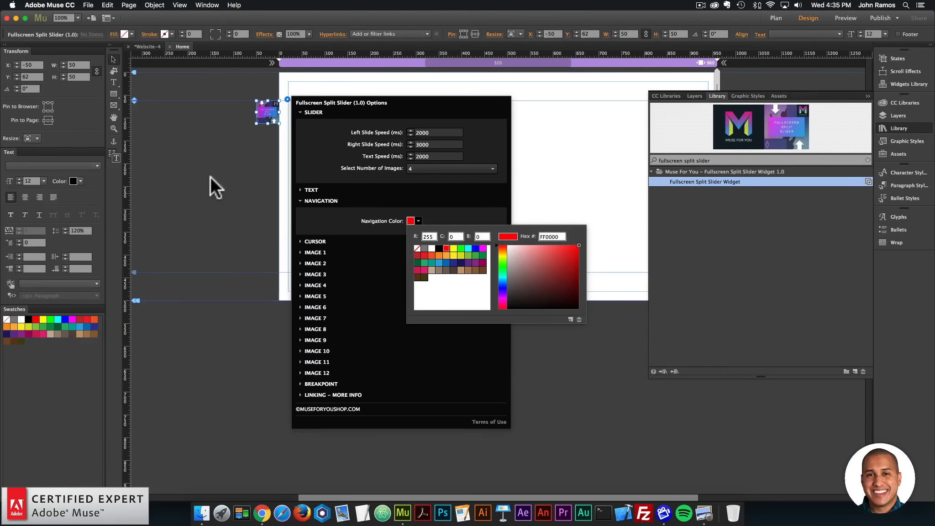
Step: Preview the page in the browser and move through the slides to check the navigation color
click(210, 177)
click(89, 4)
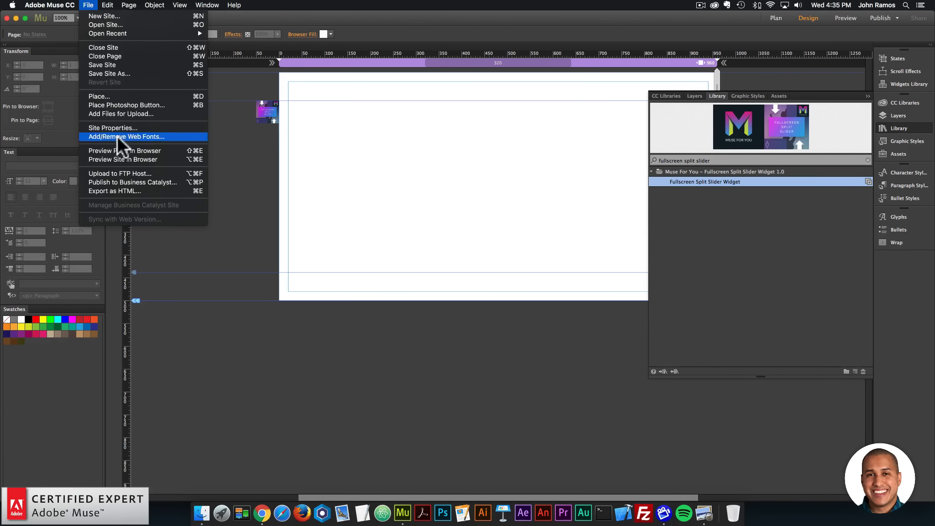
click(120, 151)
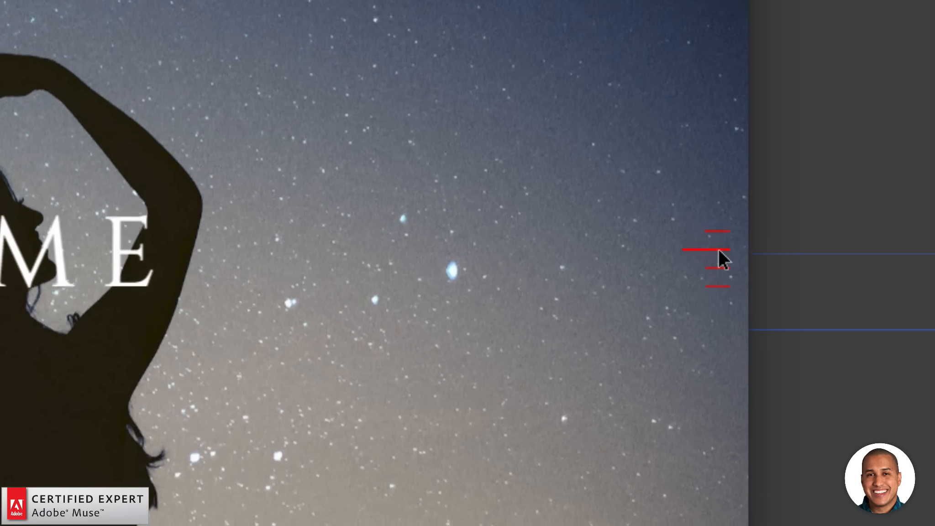
scroll(718, 250, down, 5)
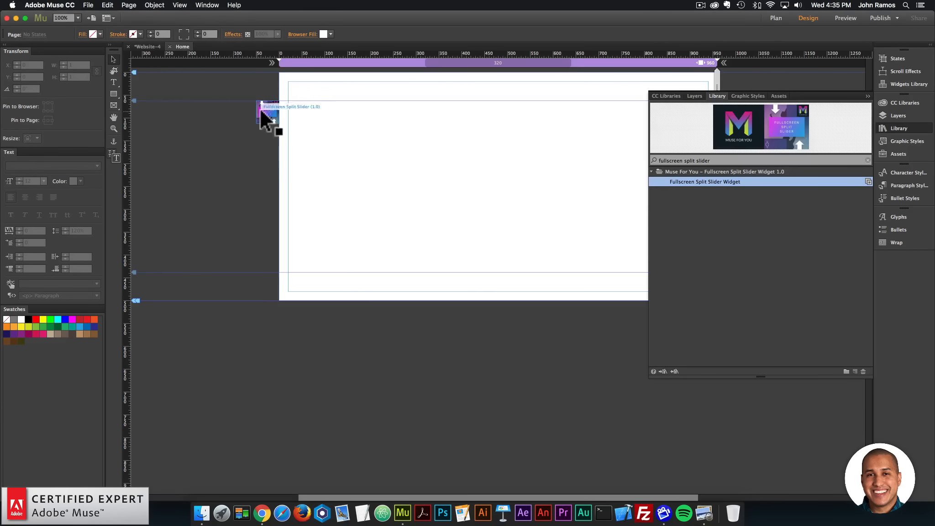
Step: Reopen the slider widget's Navigation options and set the navigation color to white
click(264, 110)
click(286, 99)
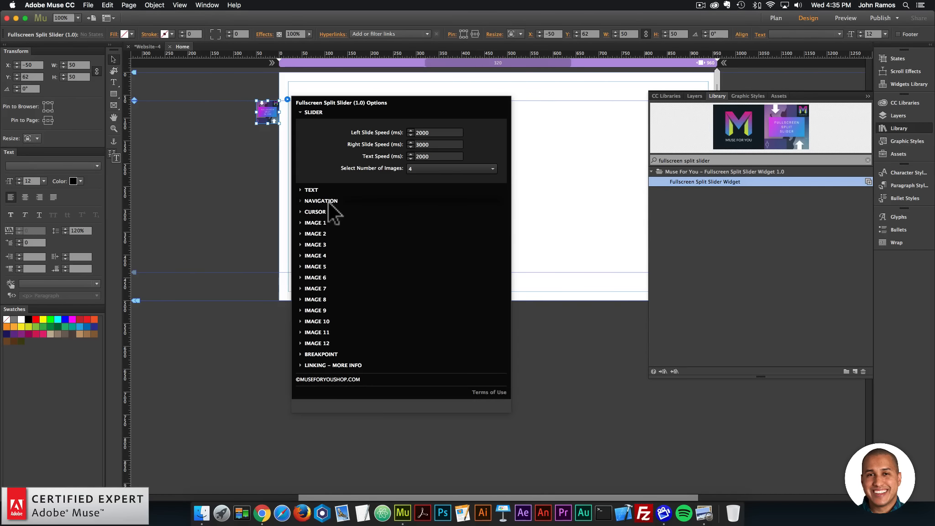
click(321, 201)
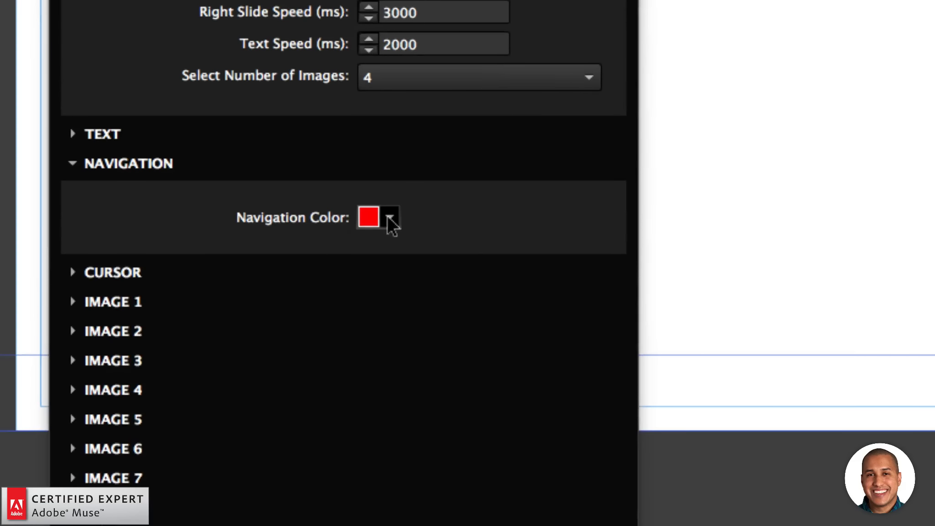
click(419, 221)
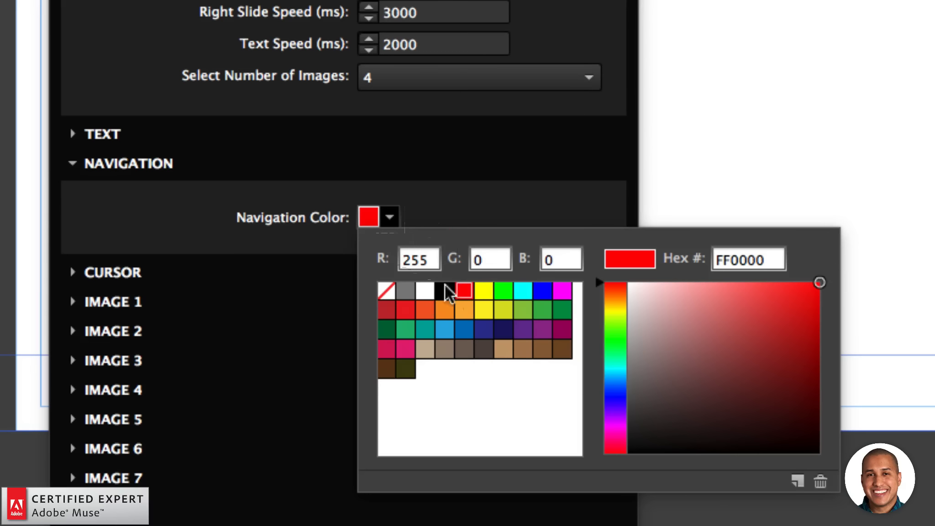
click(425, 290)
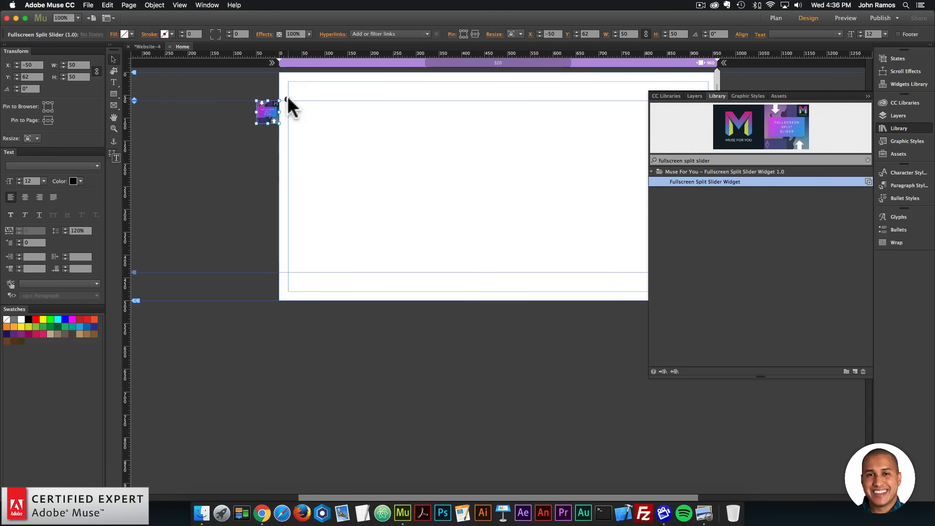
Step: Open the slider widget's Cursor options, browse the available cursor types, and set the cursor type to progress
click(287, 99)
click(317, 211)
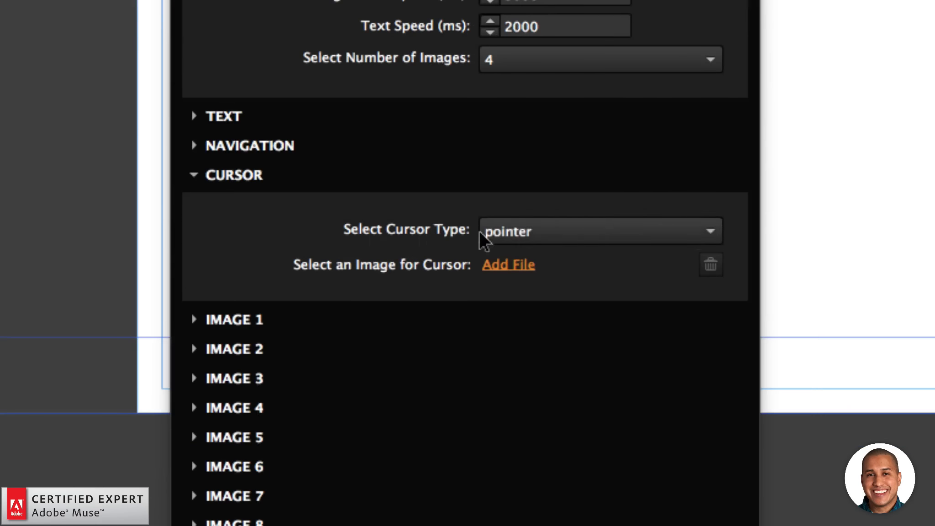
click(611, 268)
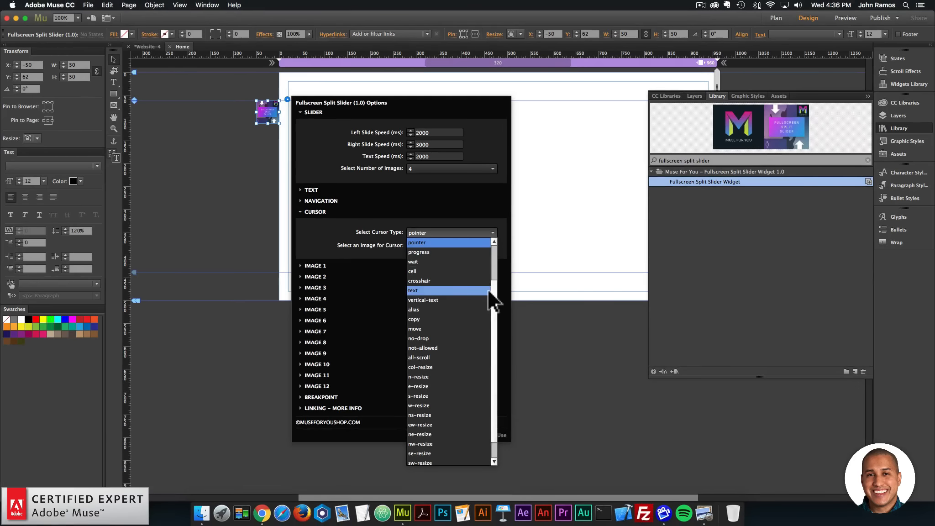
scroll(717, 302, up, 3)
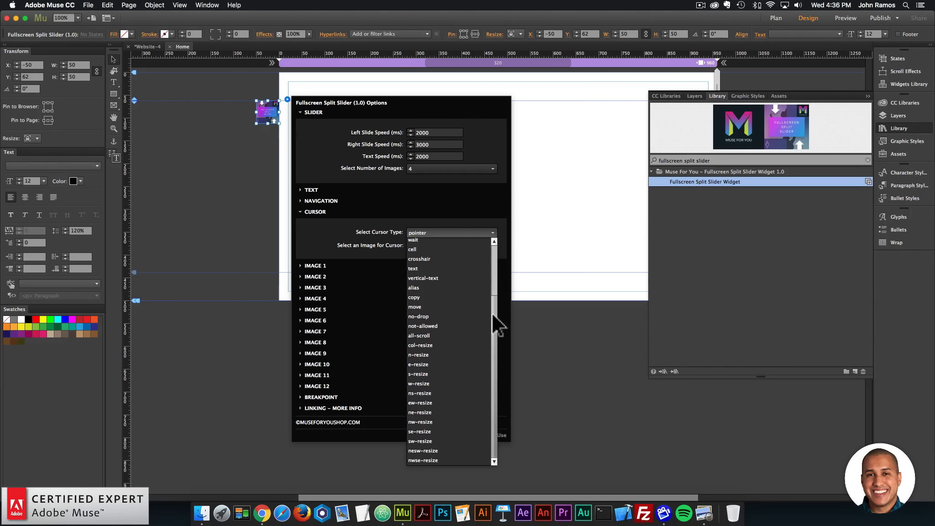
click(488, 222)
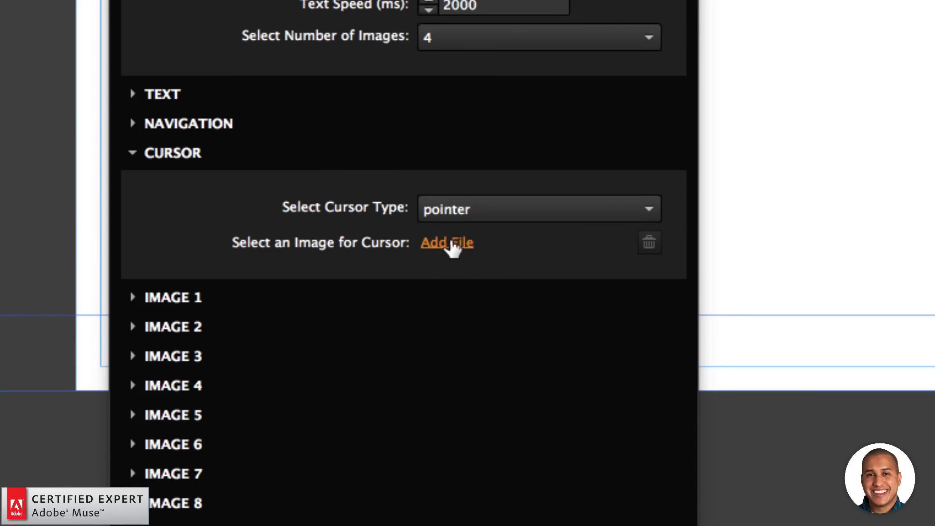
click(471, 208)
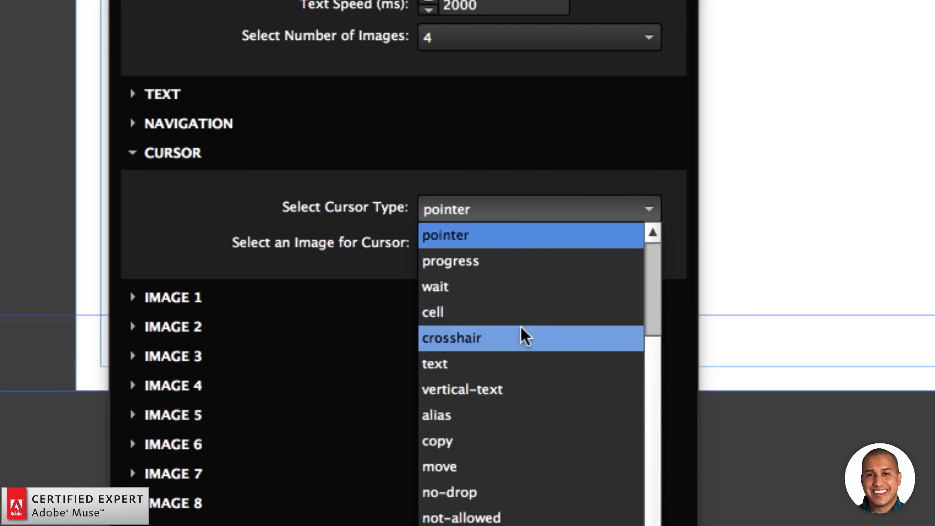
scroll(442, 351, up, 2)
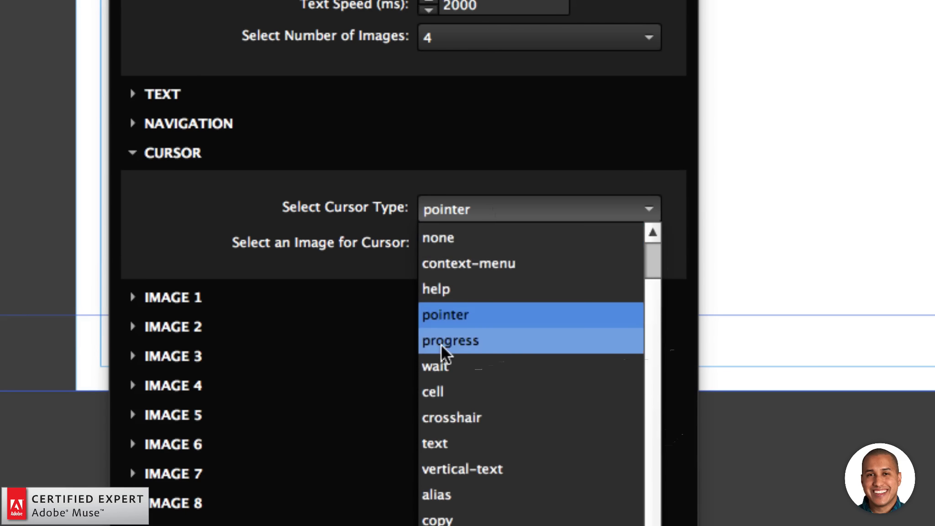
click(445, 342)
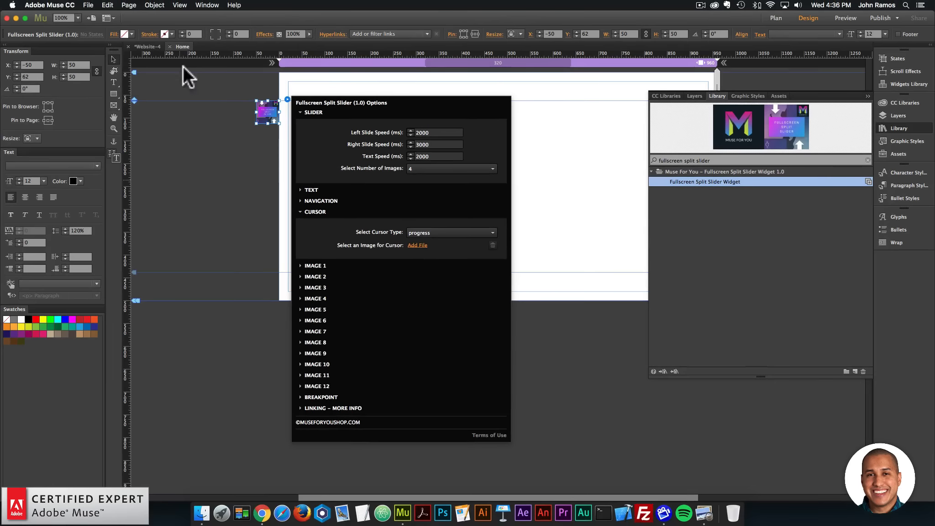
Step: Preview the page in the browser to check the progress cursor over the slider
click(183, 68)
click(88, 5)
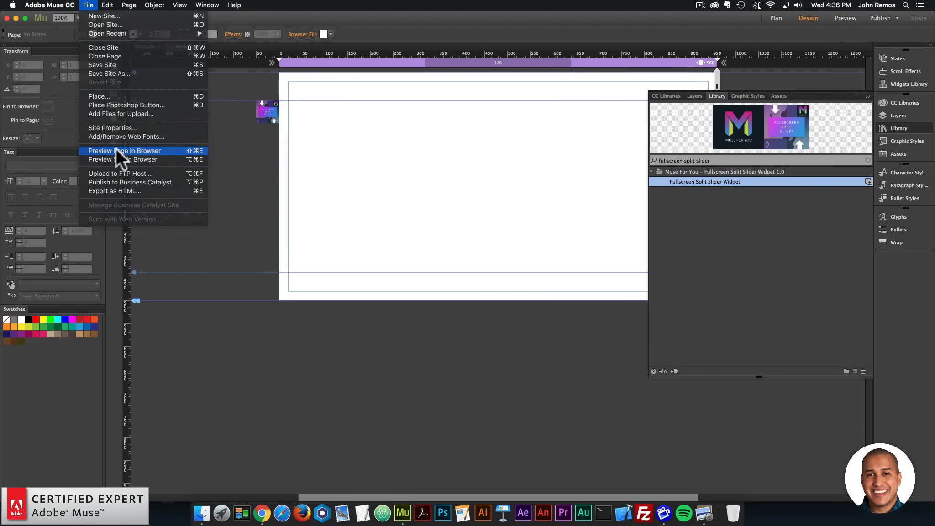
click(116, 150)
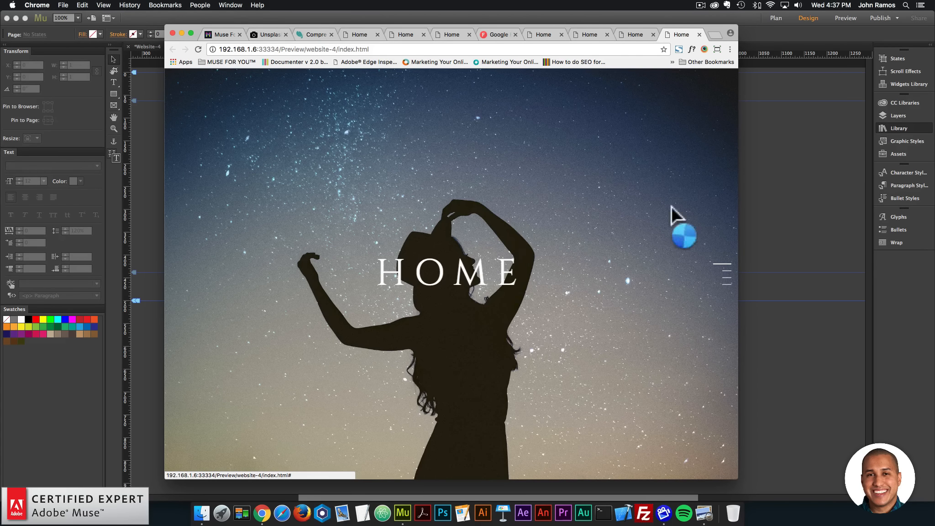
Step: Return to Adobe Muse and set the cursor type in the slider widget's Cursor options back to pointer
click(776, 206)
click(287, 100)
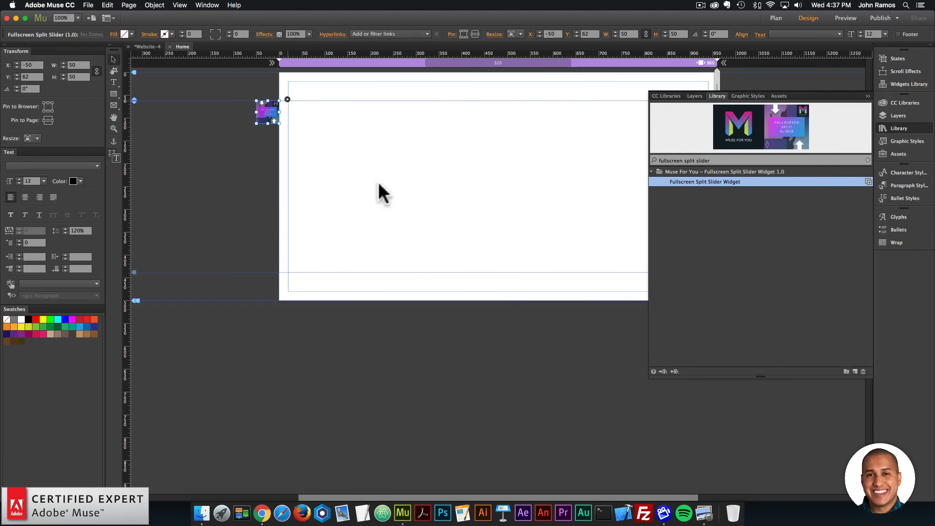
click(315, 212)
click(442, 232)
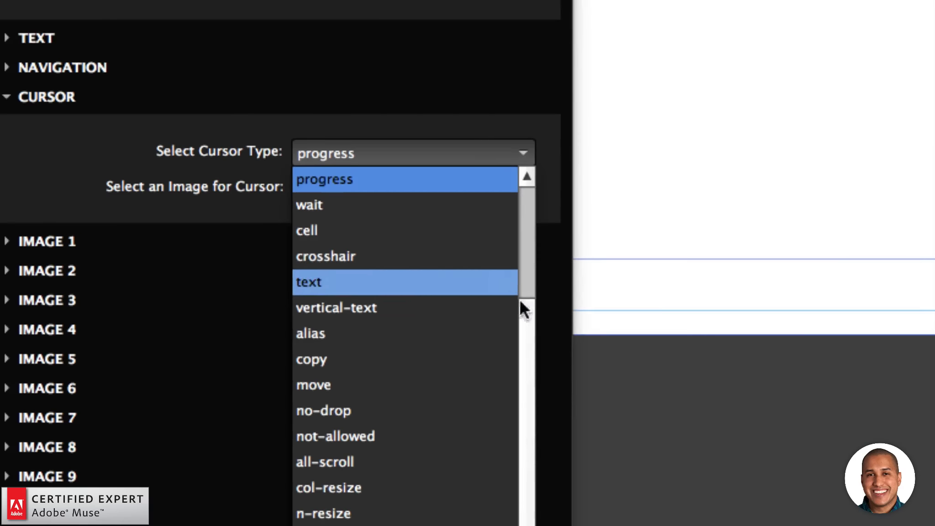
drag(492, 290, 499, 251)
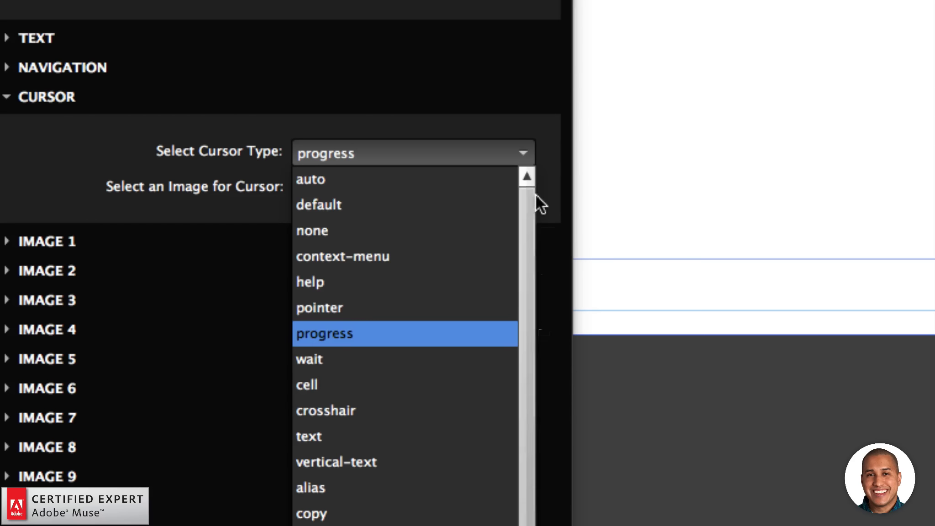
click(354, 309)
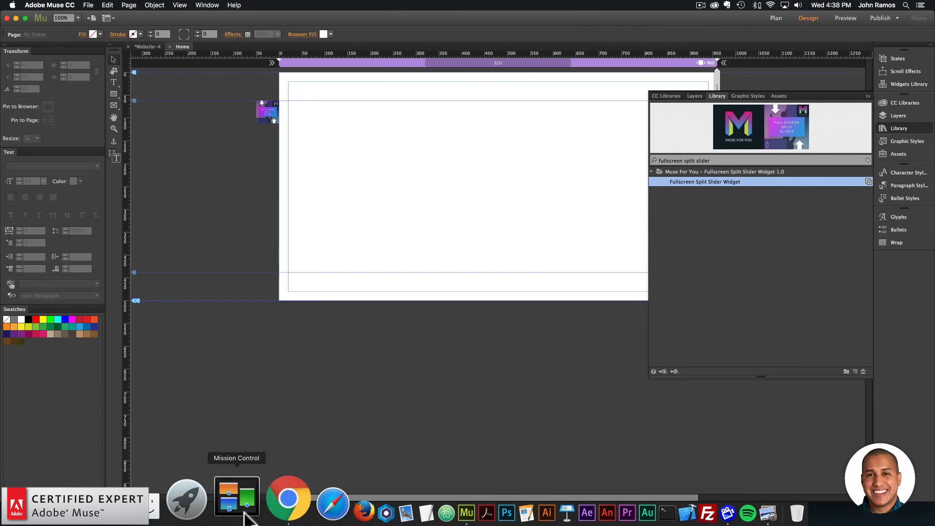
Step: Switch to the Chrome preview, narrow the browser window, and enable the viewport size display to check the slide title at smaller widths
click(266, 511)
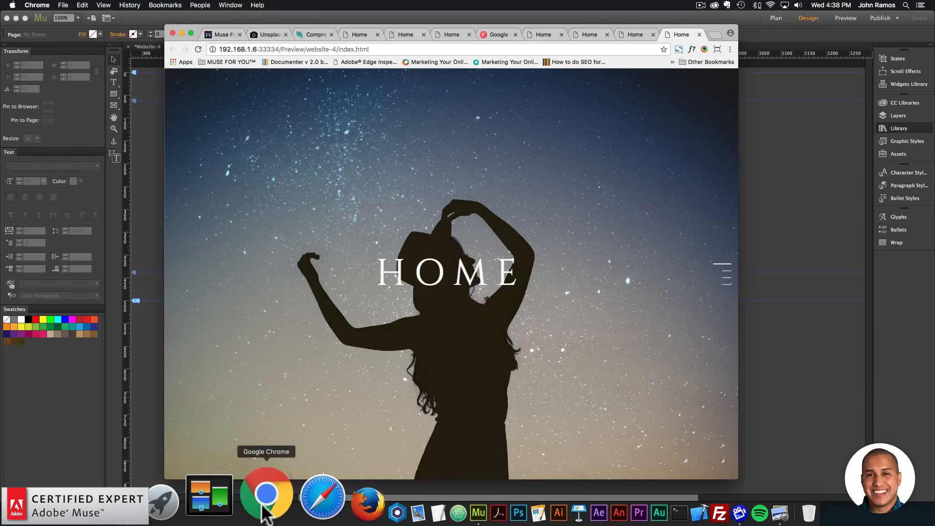
drag(736, 240, 482, 258)
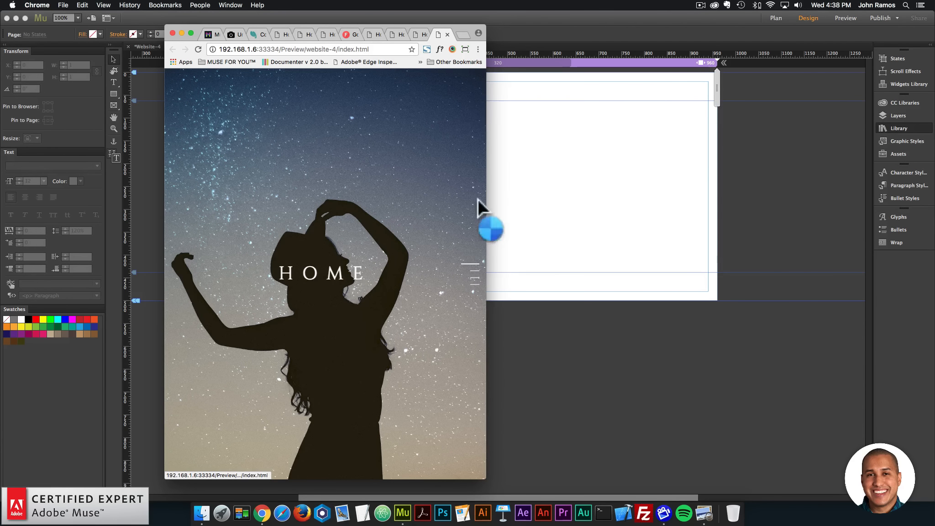
click(465, 49)
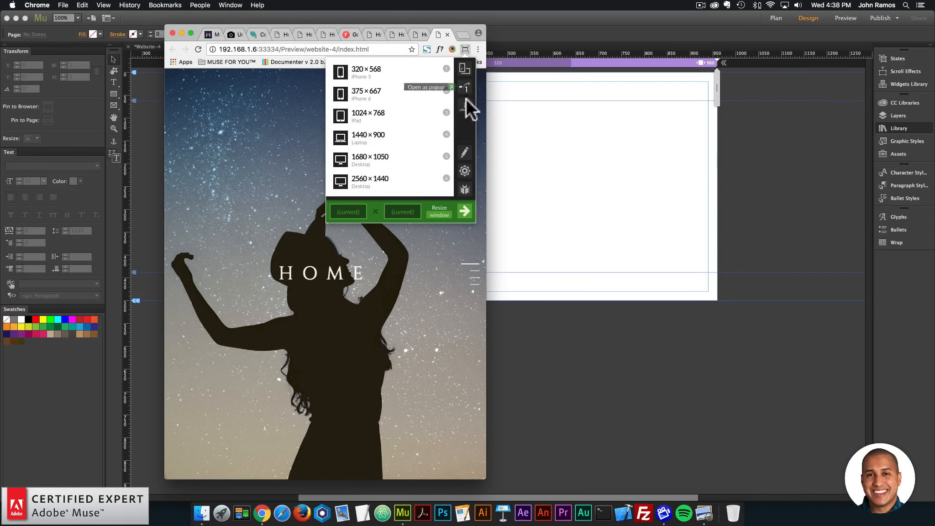
click(464, 106)
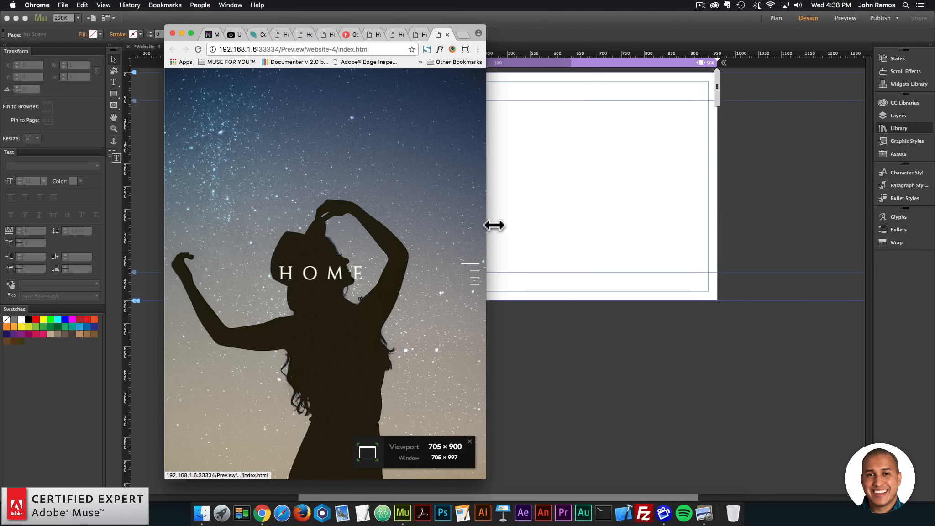
drag(494, 225, 514, 229)
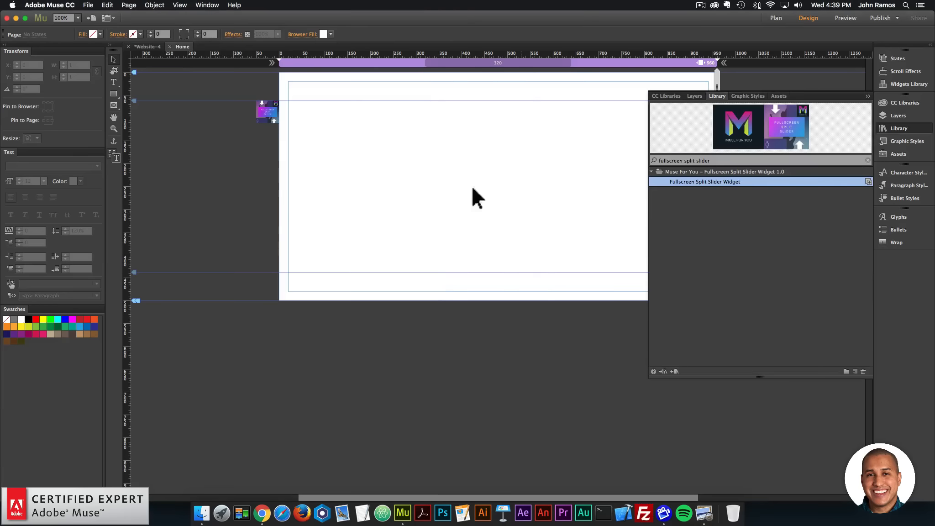
Step: Return to Adobe Muse and set the font size at the 768 breakpoint to 30 px in the slider widget's Breakpoint options
drag(475, 198, 269, 110)
click(286, 98)
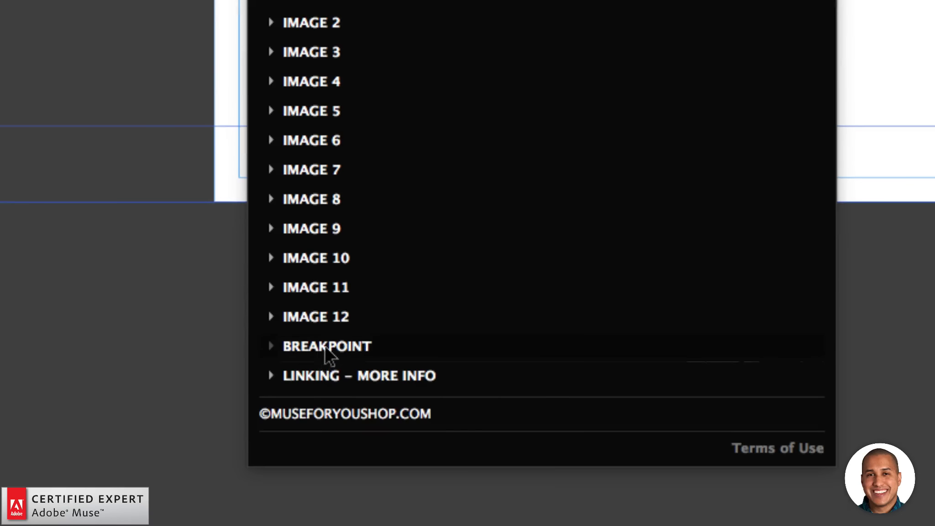
click(319, 356)
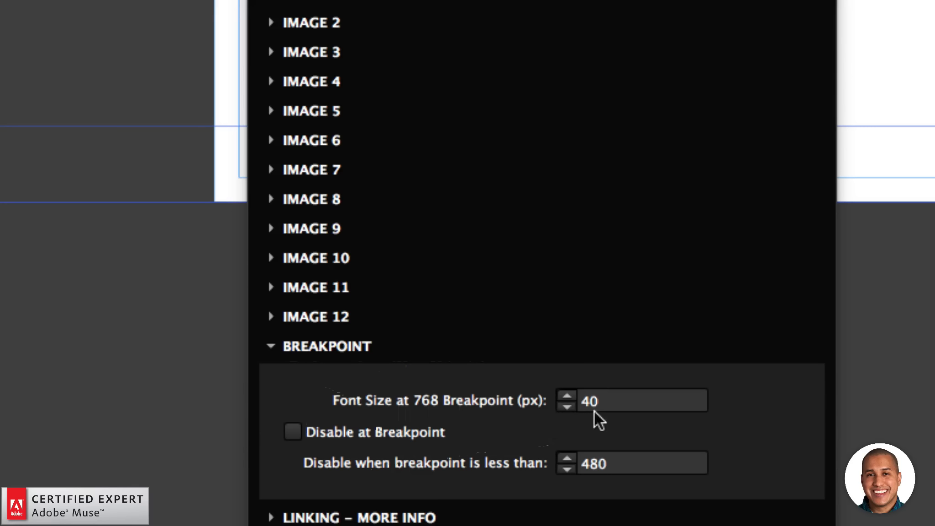
click(626, 400)
drag(626, 400, 585, 401)
text(30)
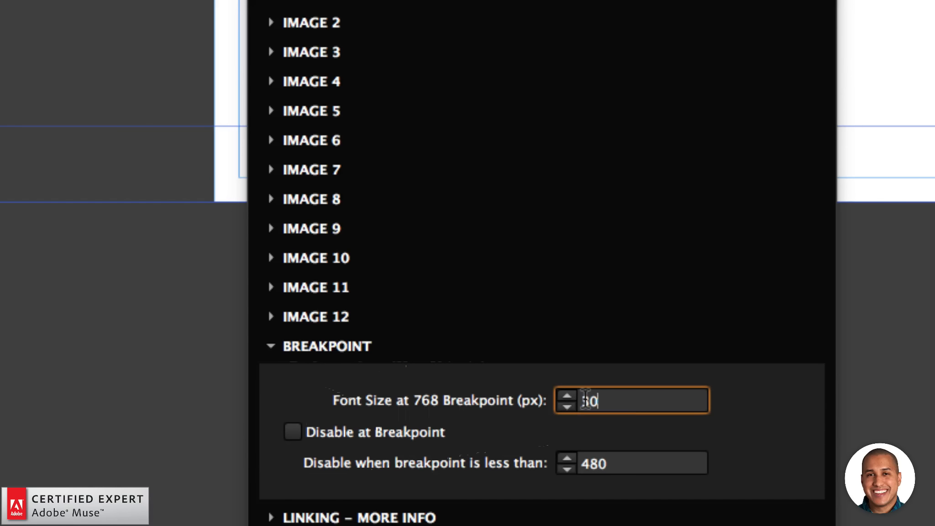
key(Return)
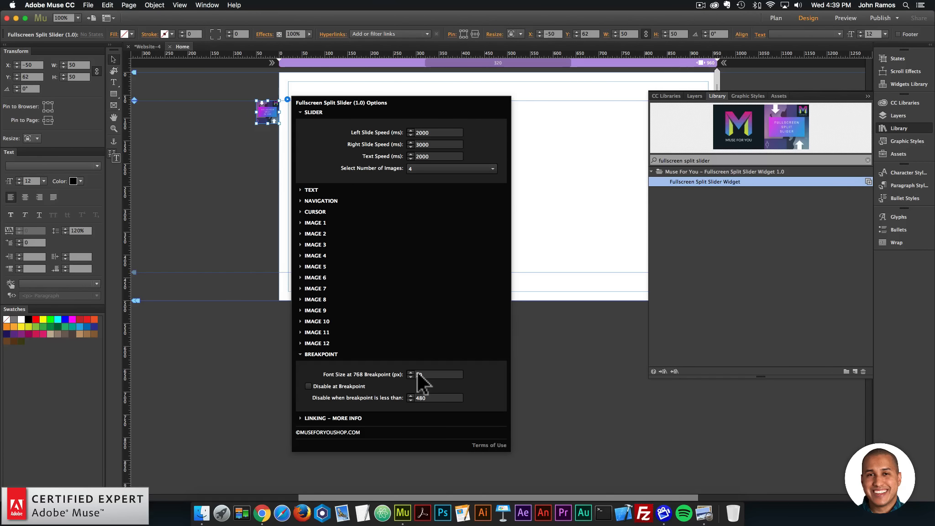
click(221, 227)
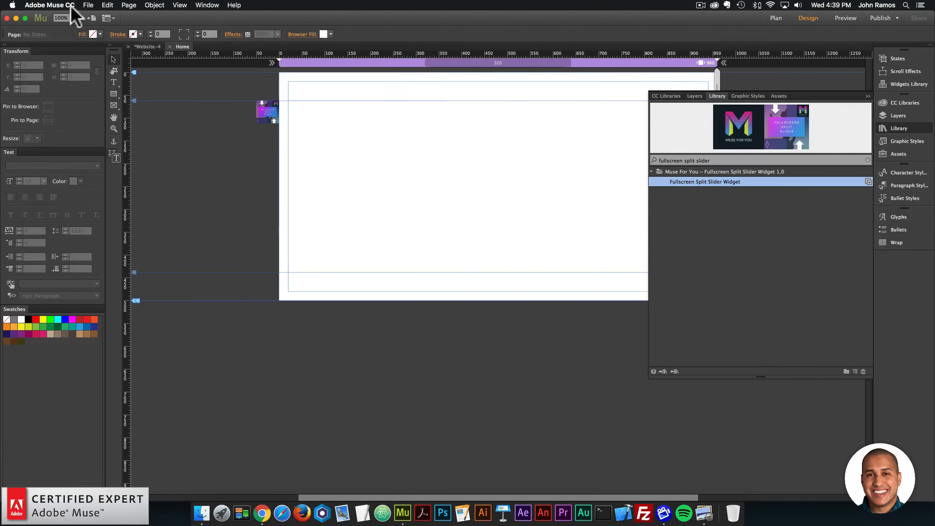
Step: Preview the page in the browser, narrow the window to phone width, and move through the slides to check the title size
click(88, 5)
click(125, 150)
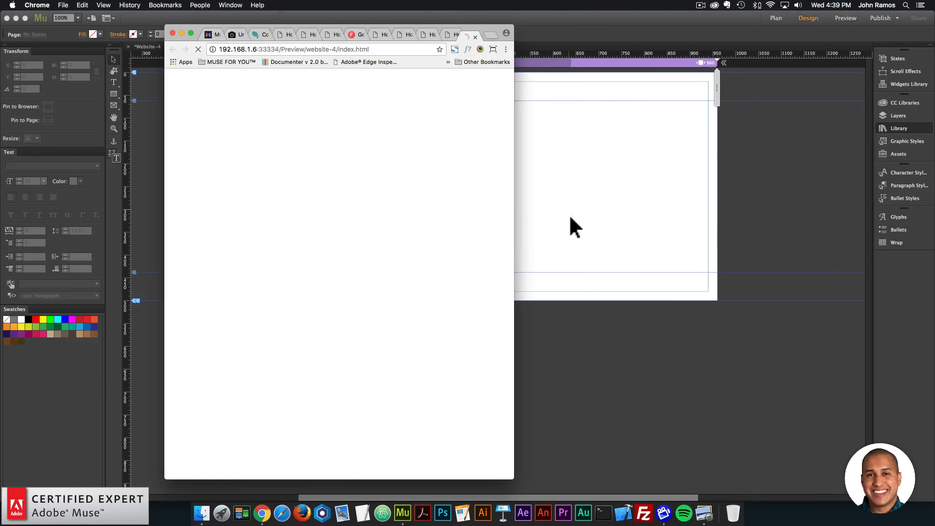
drag(514, 230, 352, 252)
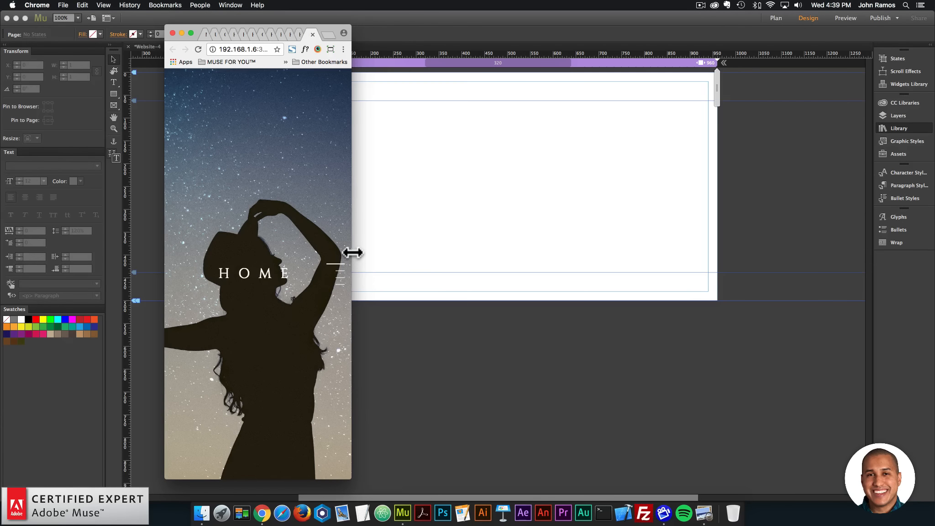
scroll(294, 253, down, 2)
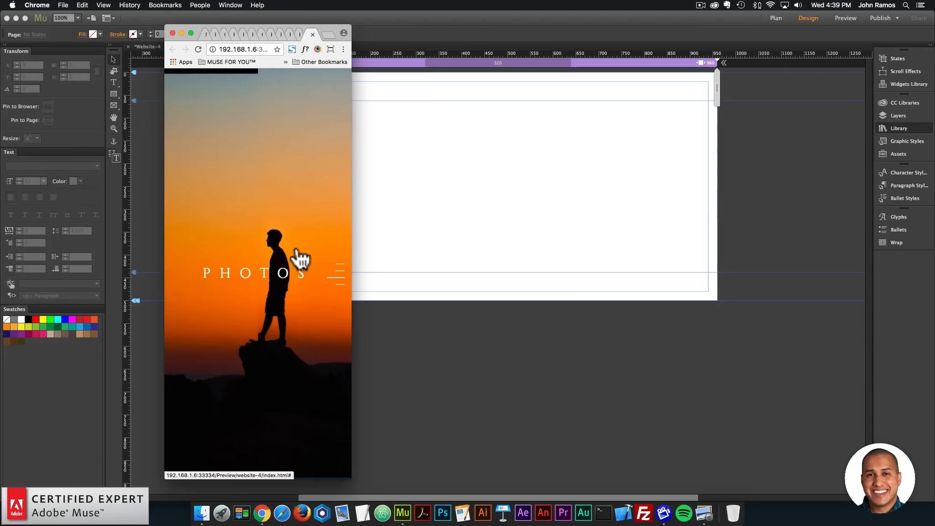
scroll(294, 257, down, 2)
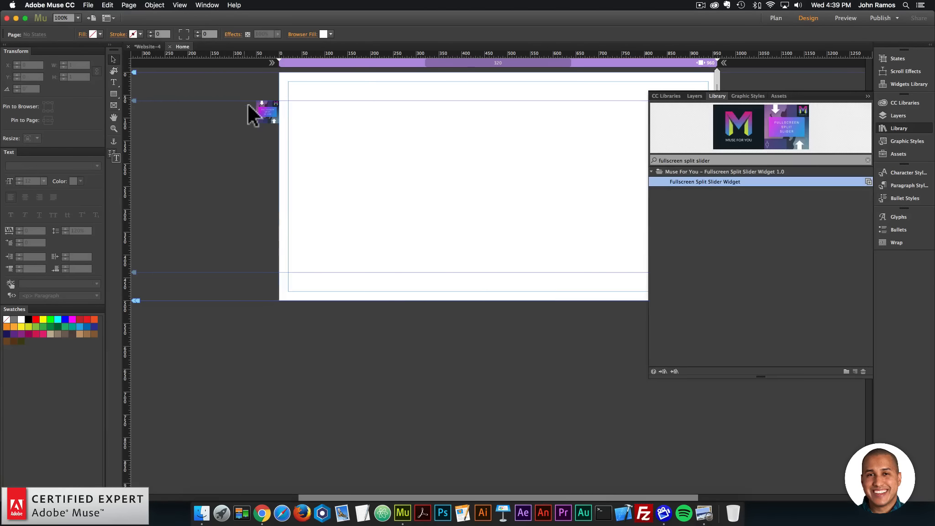
Step: In the slider widget's options, set the left slide speed to 950 ms, right slide speed to 1000 ms and text speed to 900 ms
double_click(435, 132)
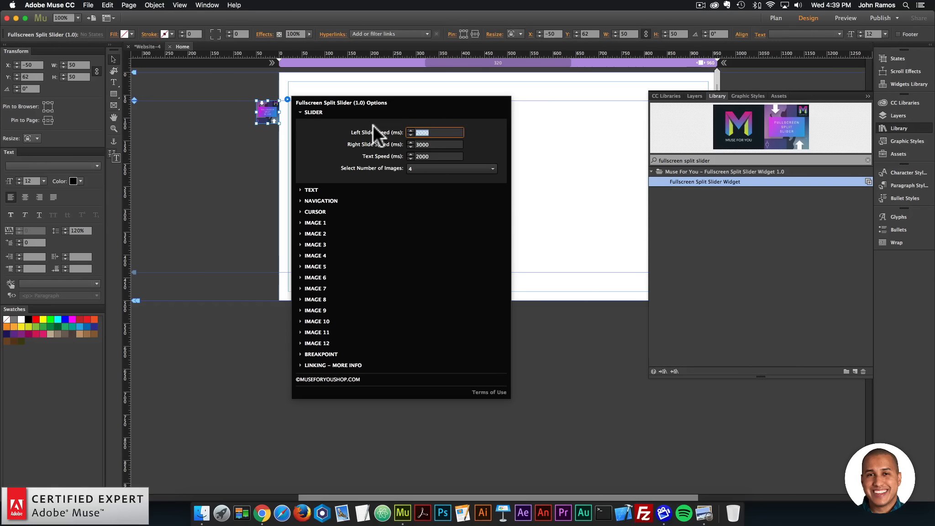
text(050)
key(Tab)
text(1000)
key(Tab)
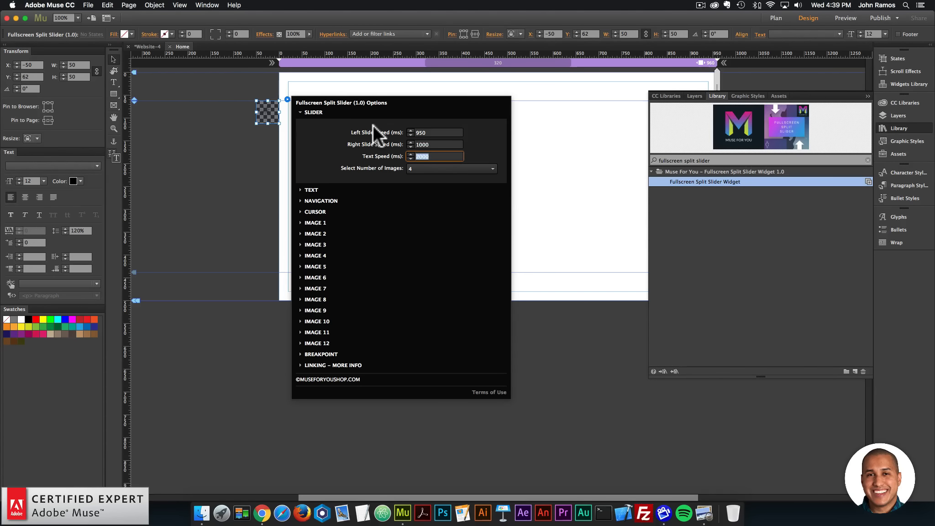
text(900)
key(Return)
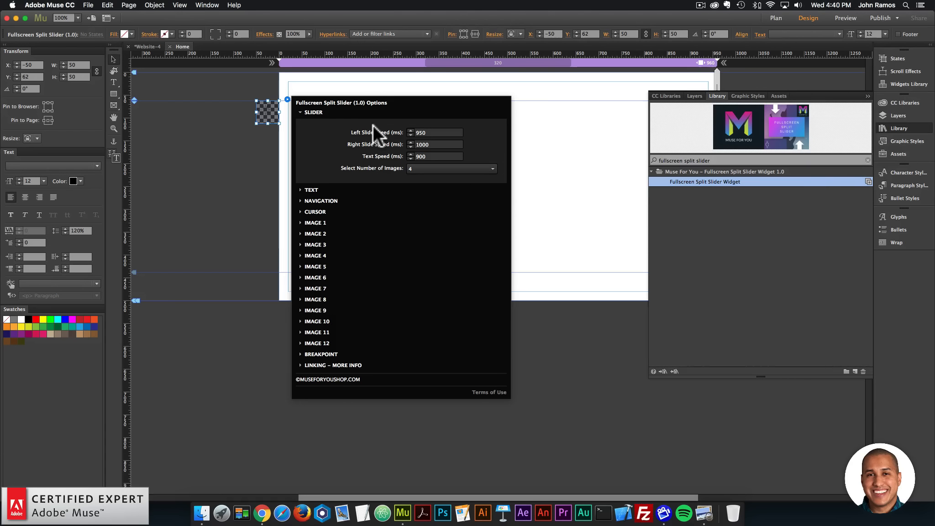
Step: Turn on Disable at Breakpoint in the slider widget's Breakpoint options
click(327, 354)
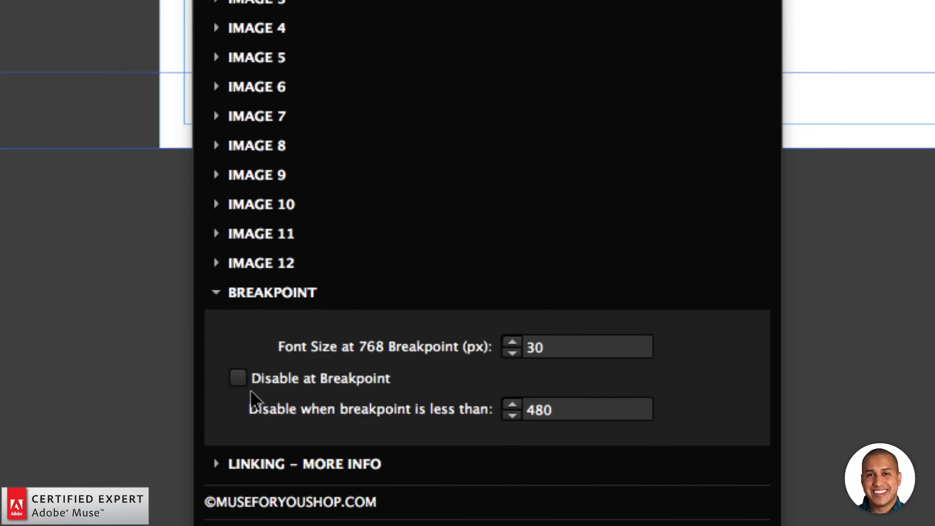
click(238, 379)
click(151, 159)
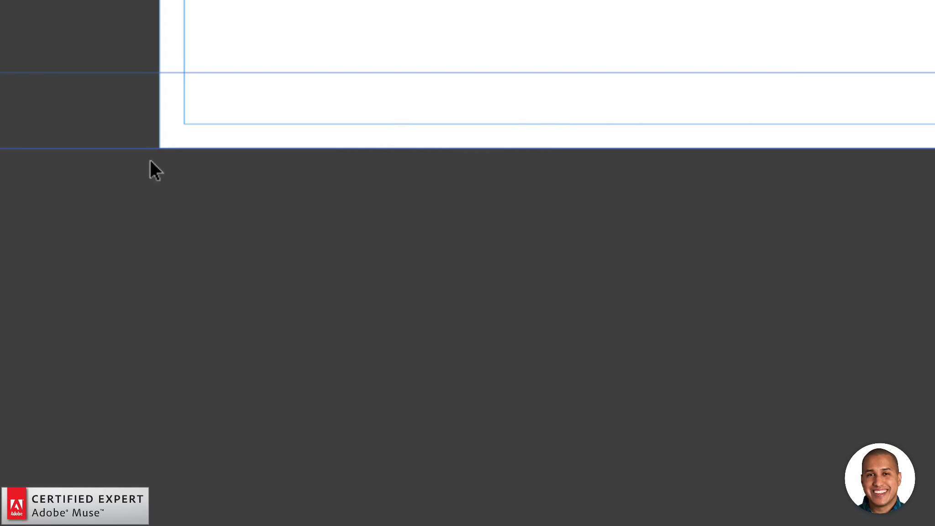
Step: Preview the page in the browser, show the viewport size, and narrow the window below 480 px to check that the slider is disabled
click(91, 5)
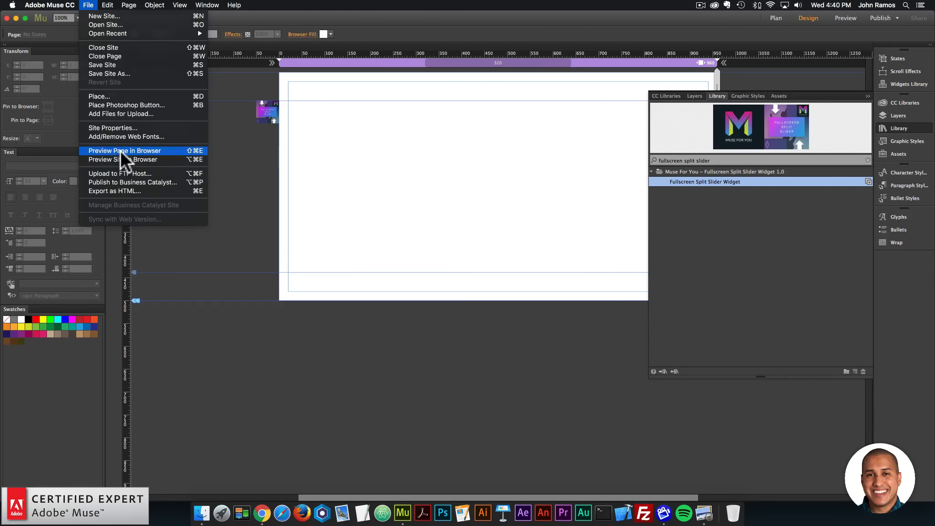
click(120, 150)
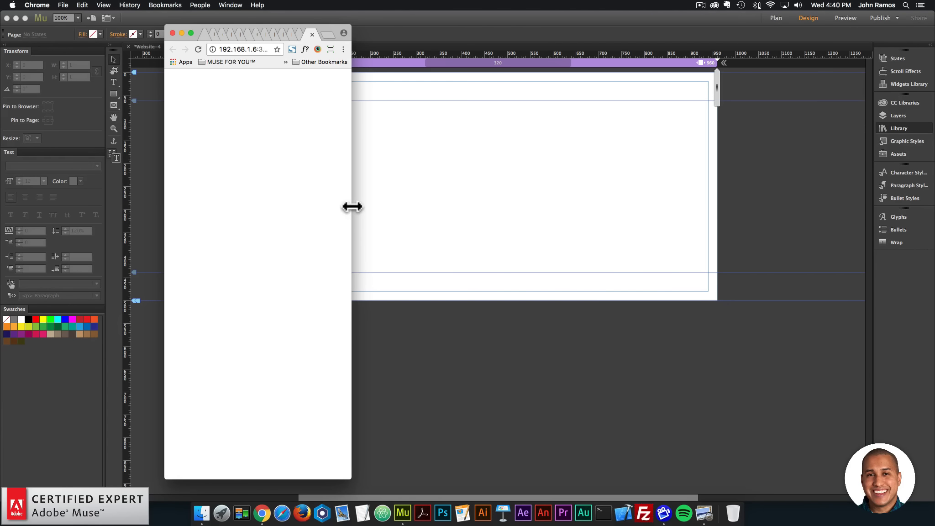
drag(352, 207, 388, 211)
click(366, 49)
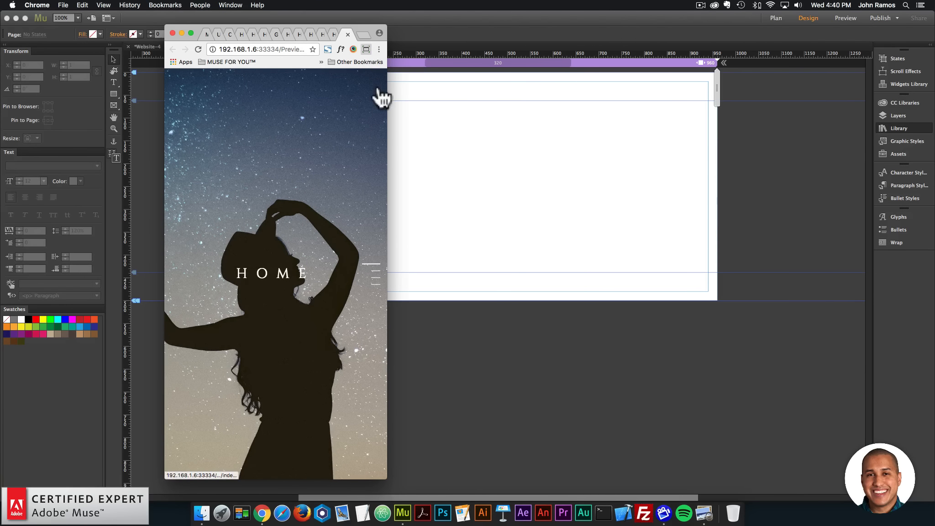
click(368, 106)
click(173, 215)
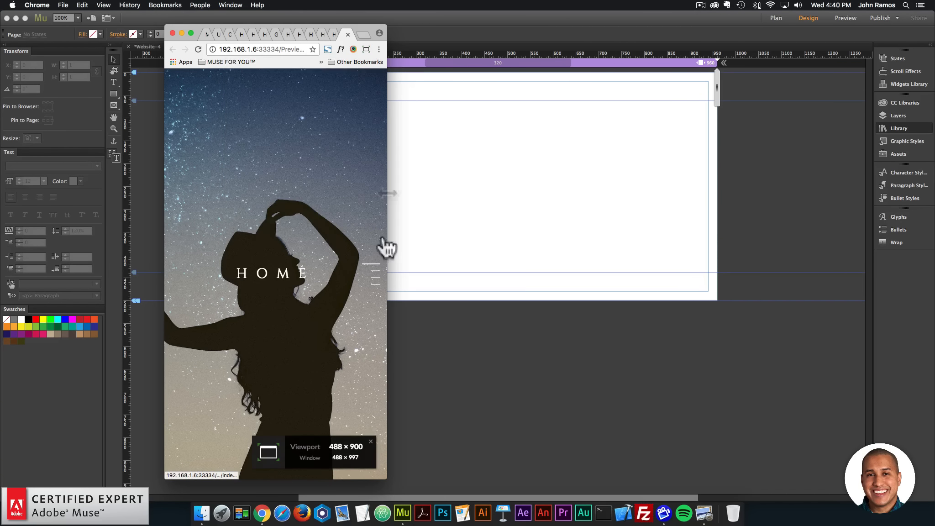
drag(387, 194, 347, 223)
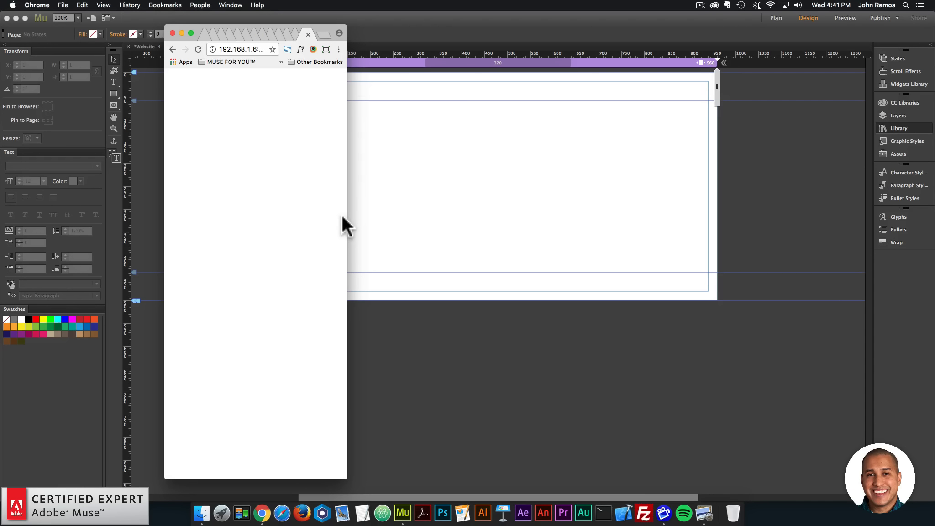
Step: Return to Adobe Muse and reopen the slider widget's options on the Home page
click(403, 159)
click(268, 111)
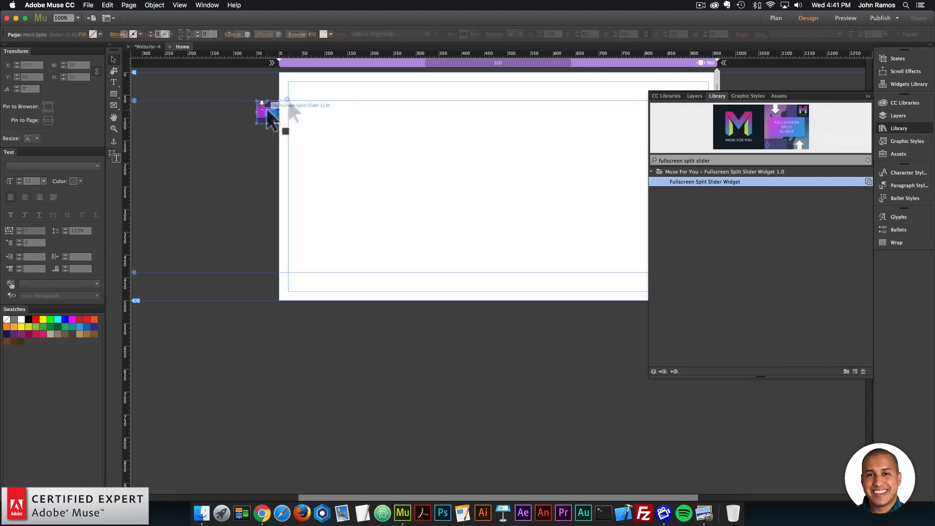
click(288, 99)
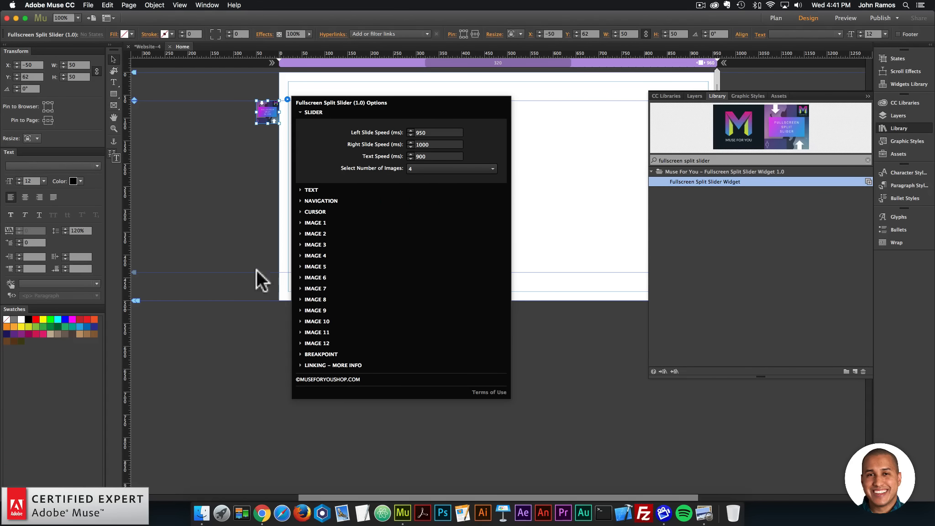
Step: In the site plan, add a page below Home and name it Photos
click(776, 18)
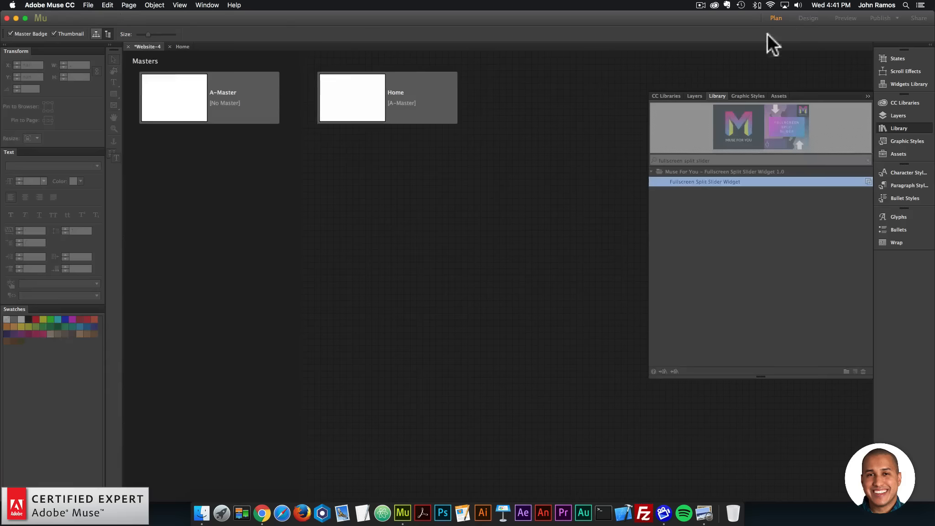
click(246, 127)
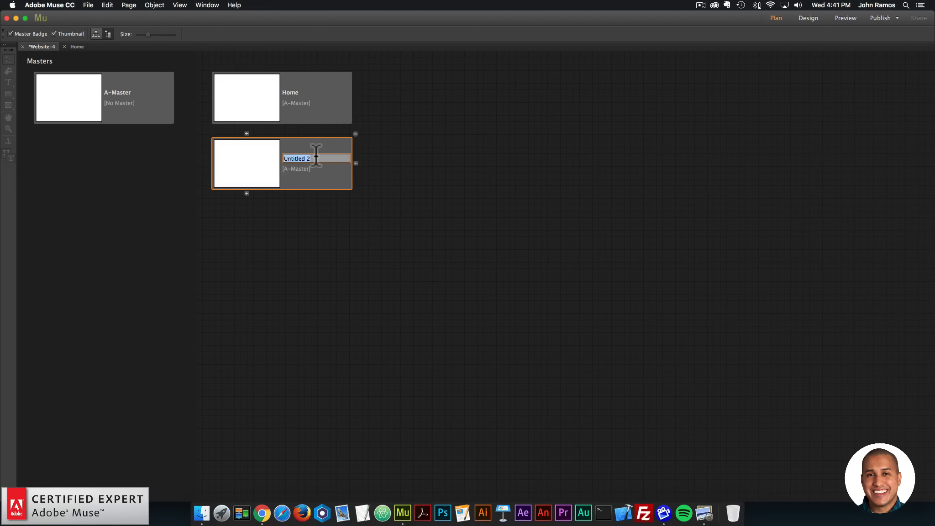
text(Photos)
key(Return)
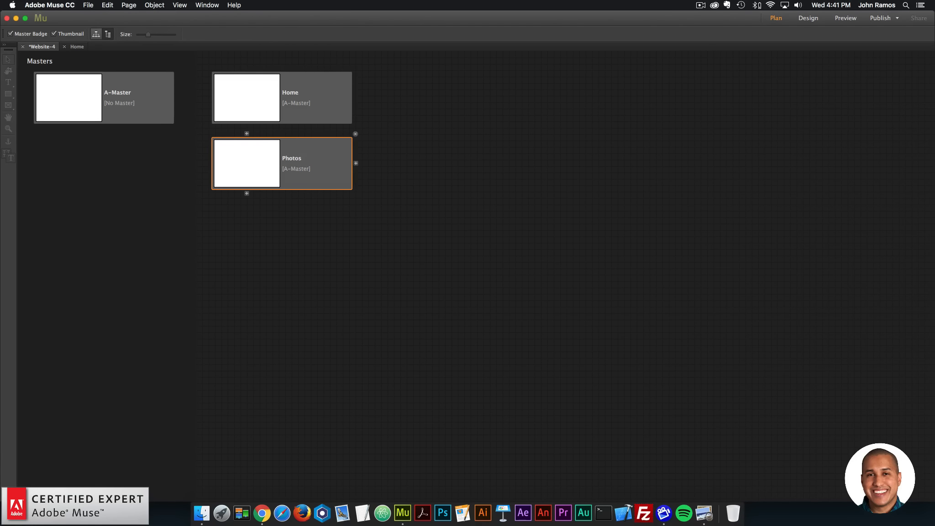
Step: Open the Photos page for design, draw a rectangle about 198 by 198 px on it, and fill it with teal
double_click(265, 160)
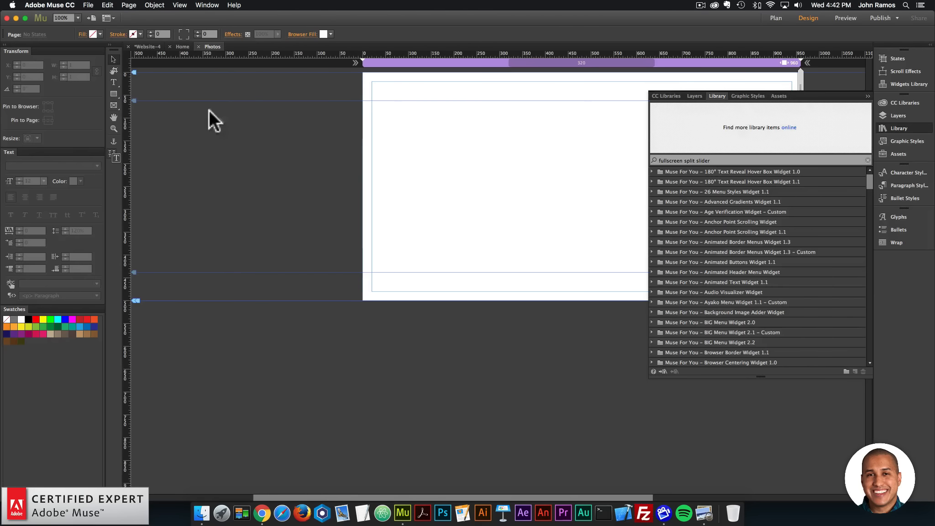
click(114, 93)
drag(526, 110, 616, 201)
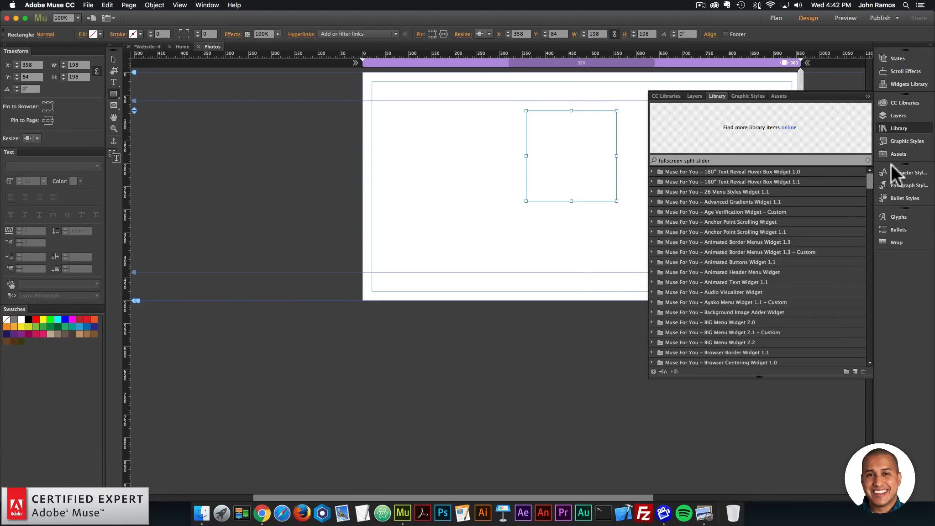
click(894, 128)
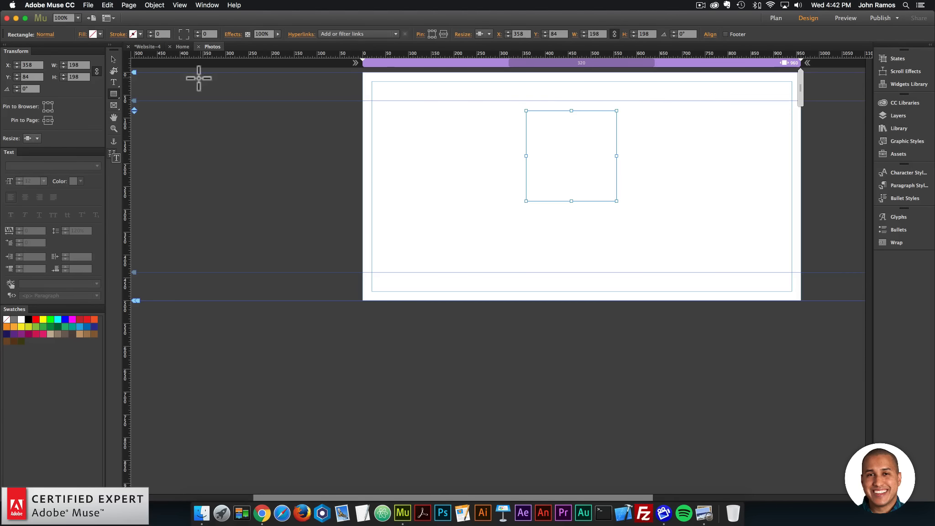
click(100, 35)
click(218, 60)
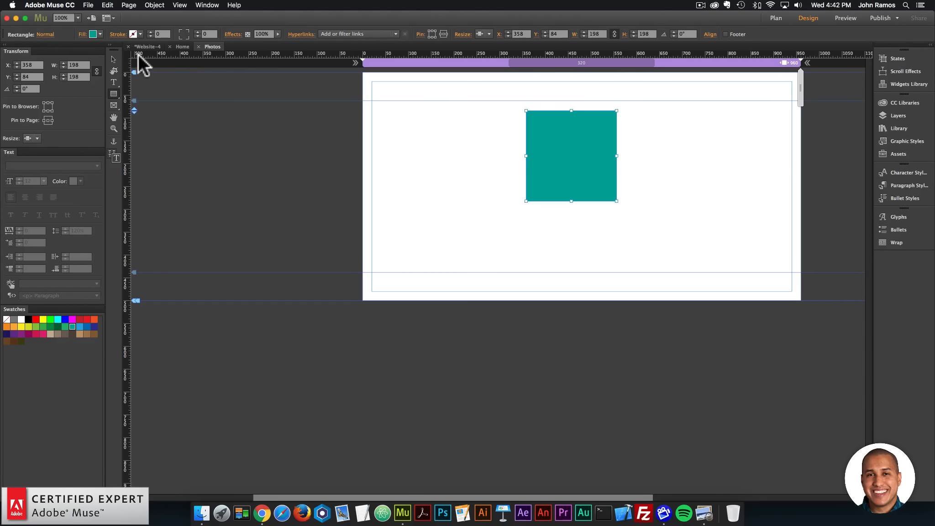
Step: Center the teal rectangle horizontally at Y 62 and enlarge it to about 382 by 335 px
drag(578, 132, 588, 119)
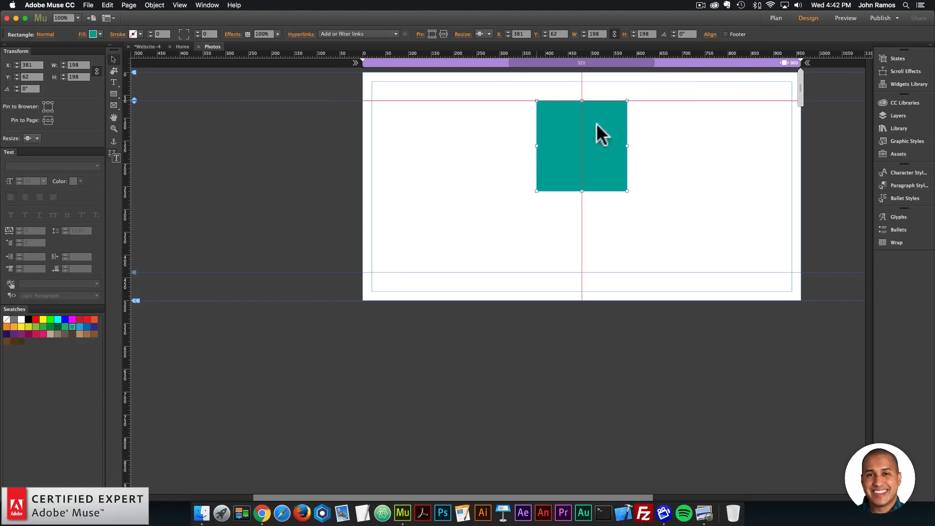
drag(626, 146, 711, 146)
drag(624, 191, 602, 197)
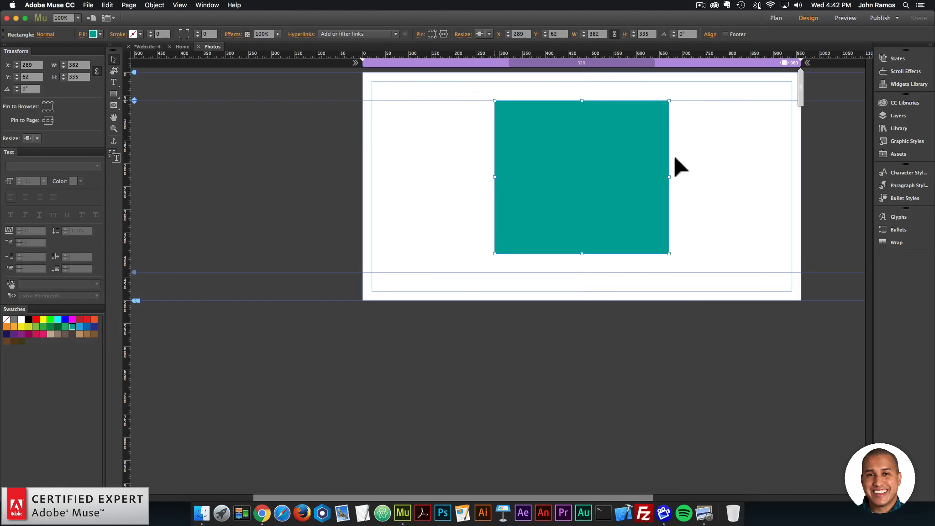
Step: Go back to the Home page and set the Image 2 Title Link in the slider widget's options to ./photos.html
click(775, 20)
double_click(267, 100)
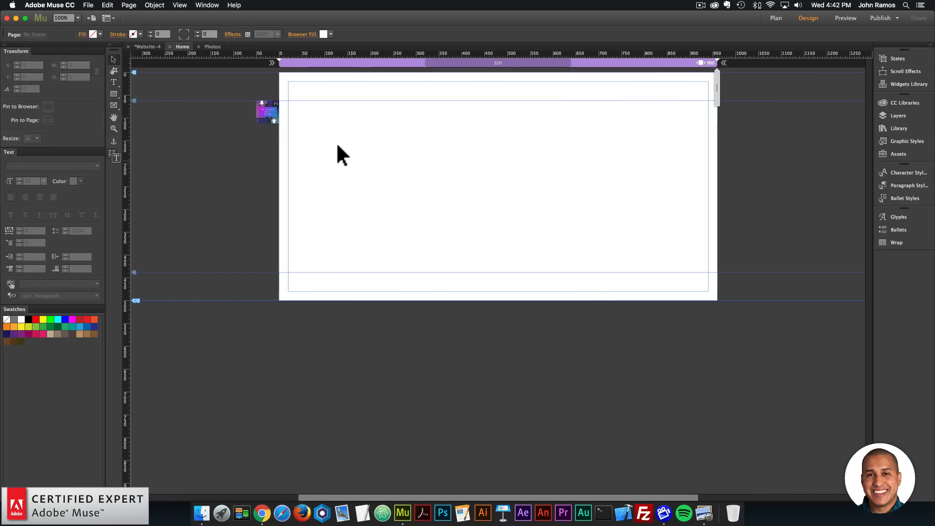
click(261, 107)
click(287, 99)
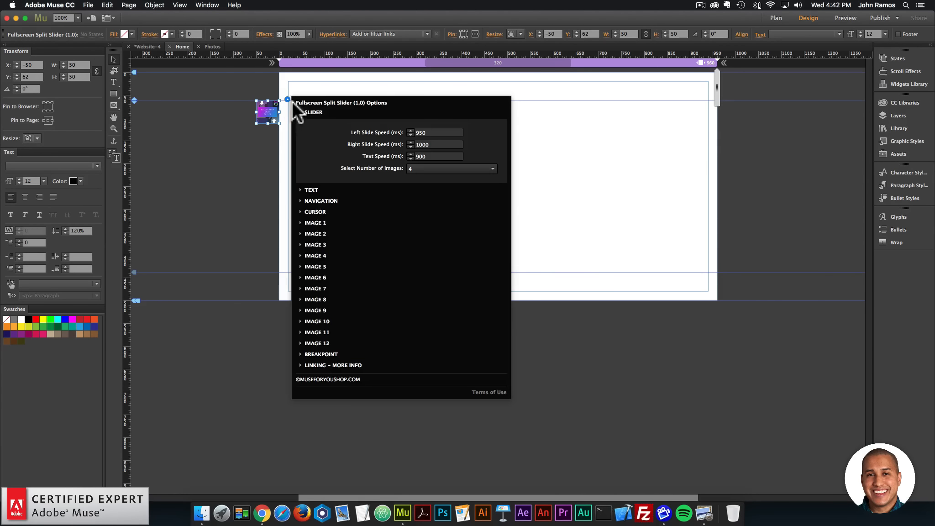
click(317, 232)
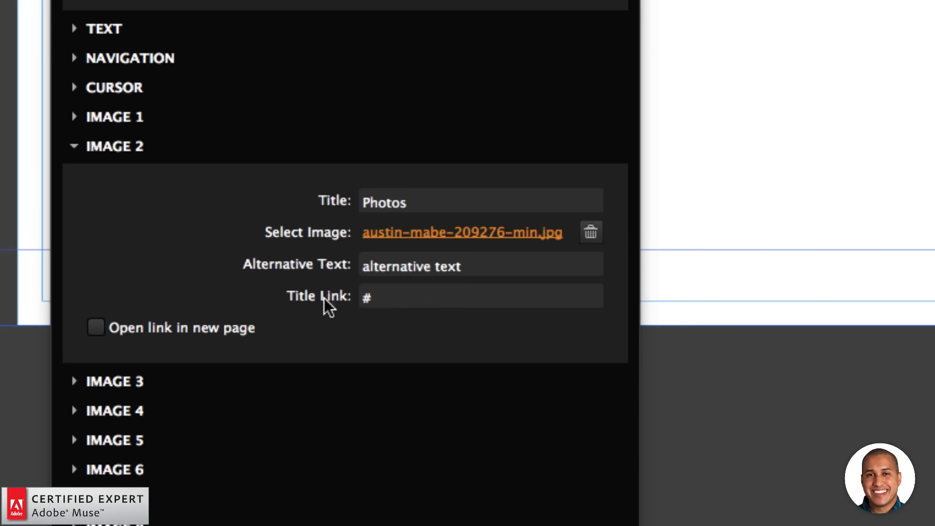
double_click(370, 297)
text(./ph)
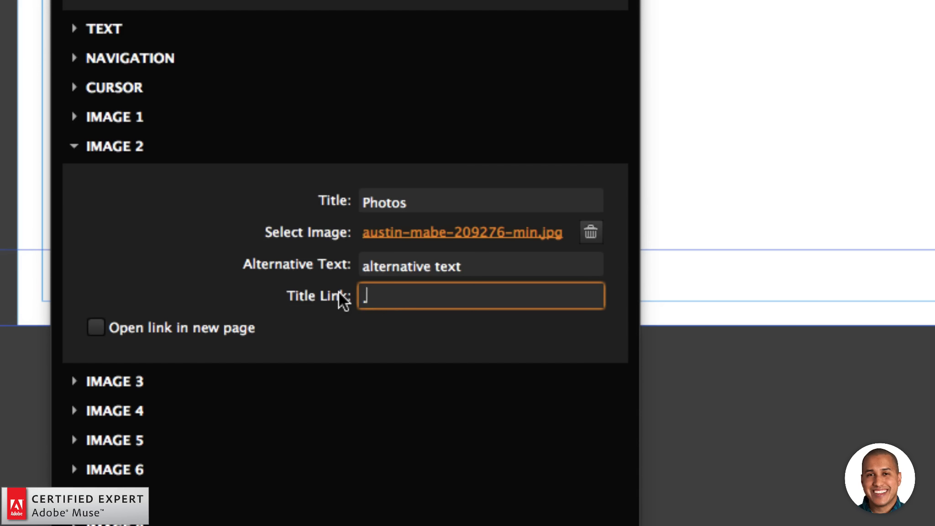
text(otos.html)
key(Return)
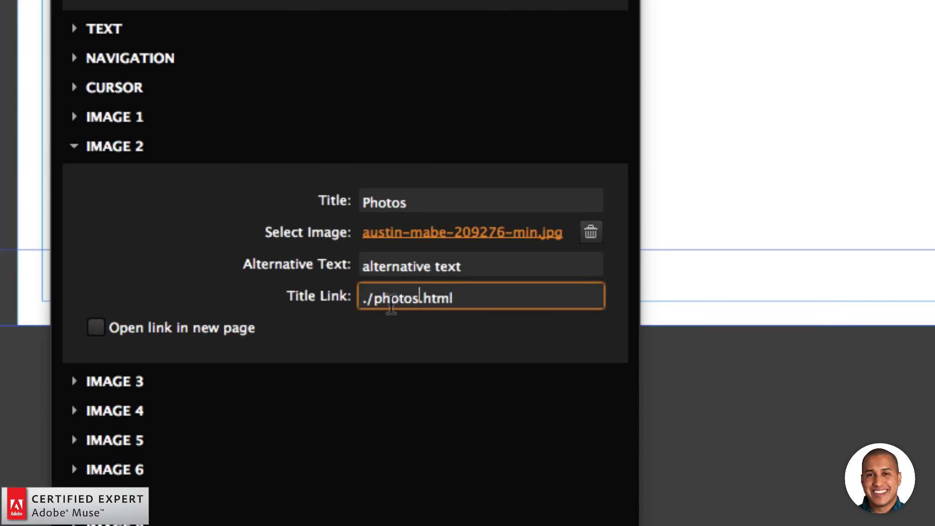
Step: Try prefixing the page name in the Image 2 Title Link with "our-", and remove the prefix again
click(375, 300)
text(our-)
key(BackSpace)
key(BackSpace)
key(BackSpace)
key(BackSpace)
key(Return)
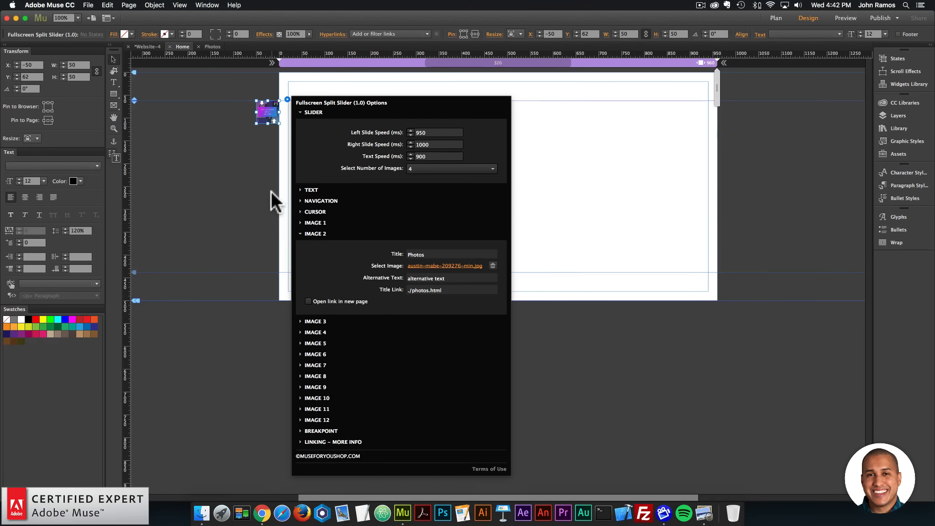
Step: Preview the whole site in the browser, widen the window, move to the Photos slide, and follow its title link
click(270, 192)
click(88, 5)
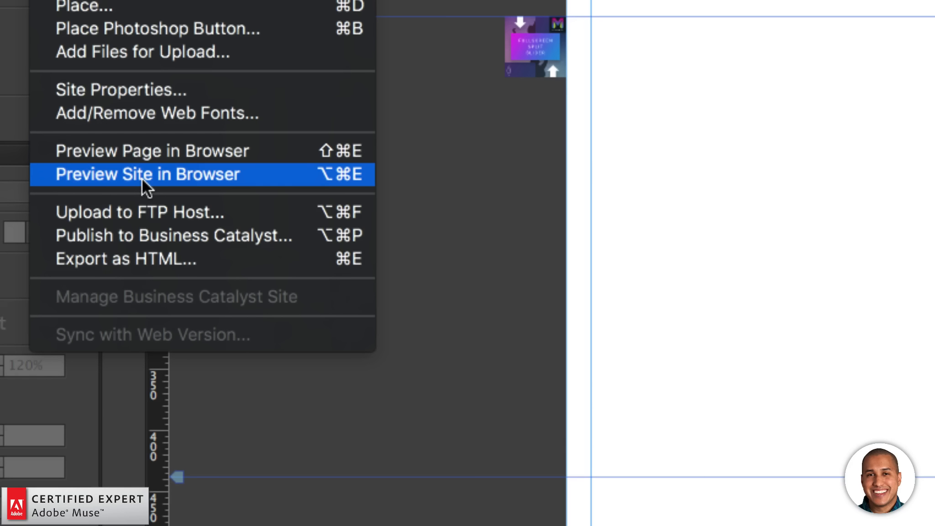
click(144, 177)
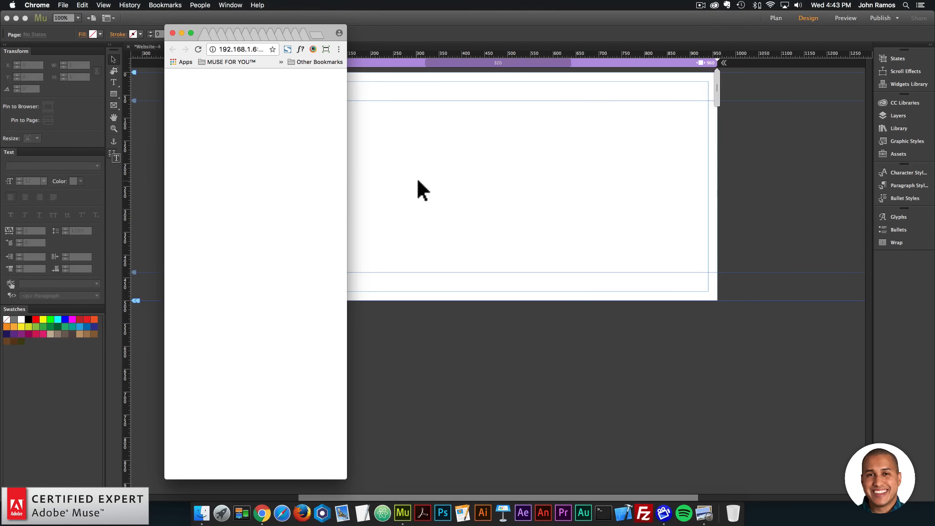
drag(350, 177, 803, 192)
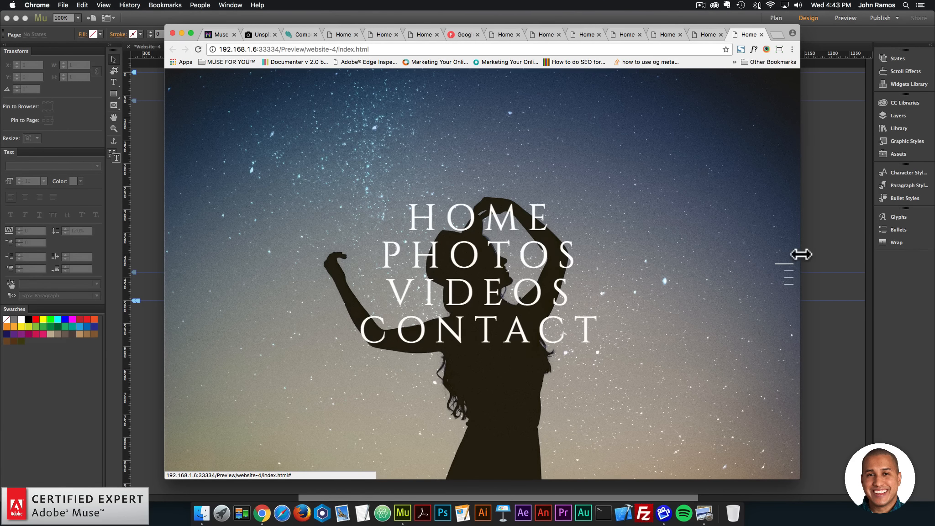
drag(800, 252, 836, 251)
scroll(606, 276, down, 3)
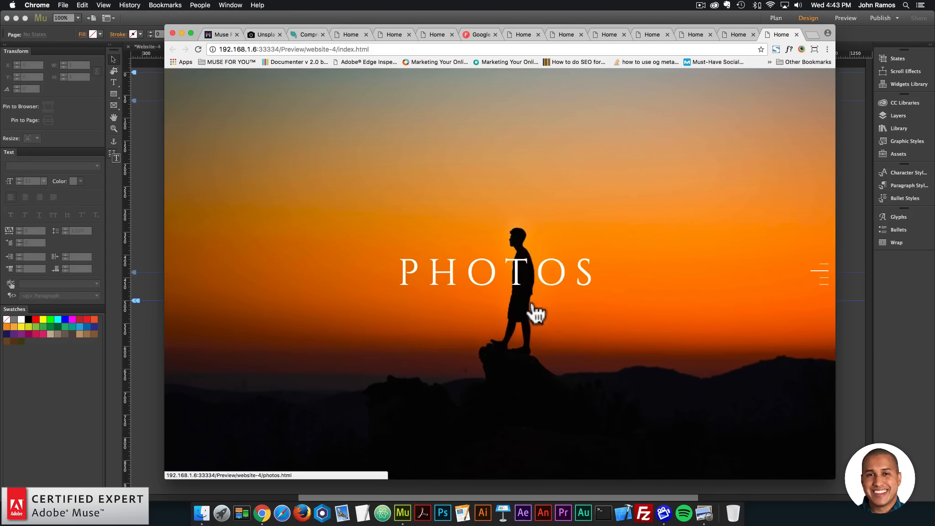
click(527, 280)
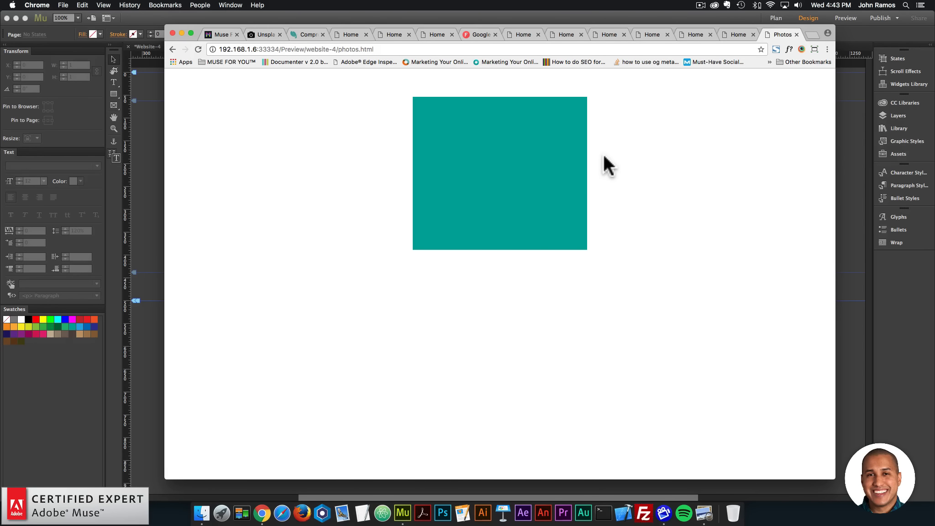
Step: Switch back to Adobe Muse, look over the slider widget's option groups once more, and close them
click(149, 177)
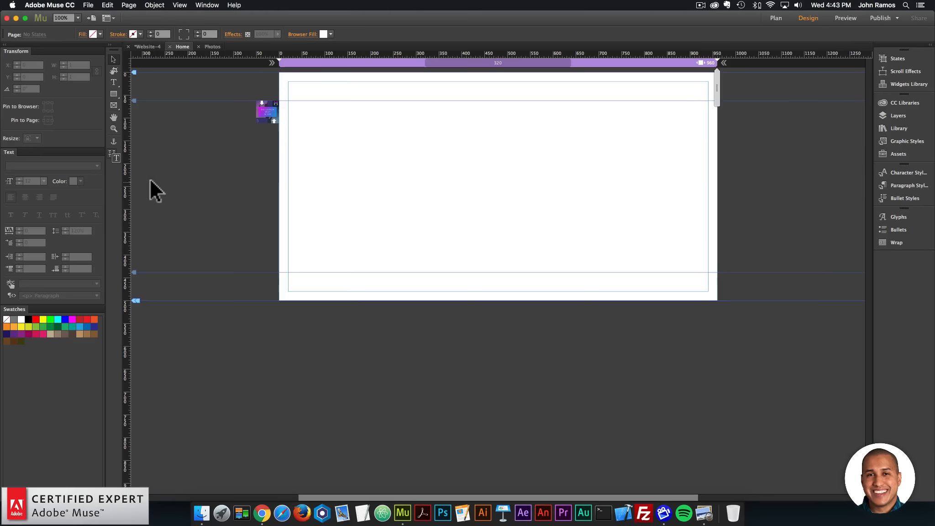
click(265, 113)
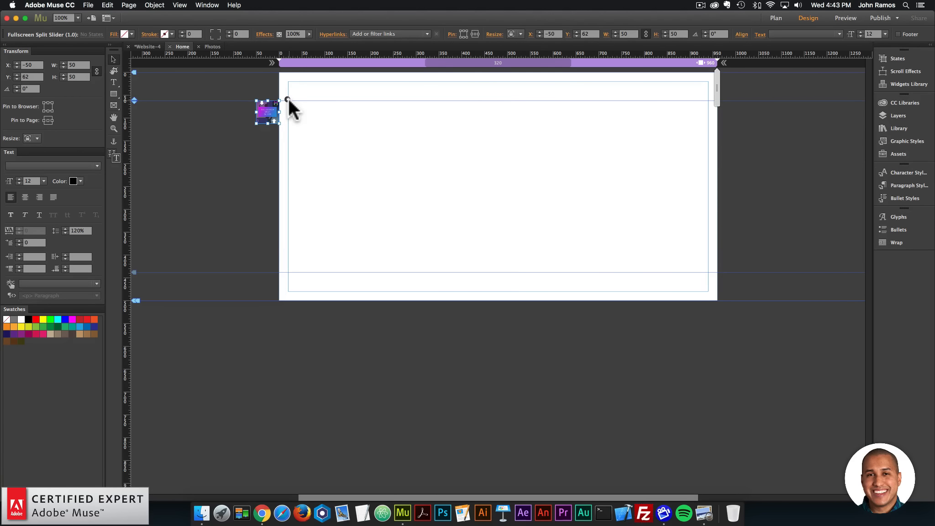
click(287, 99)
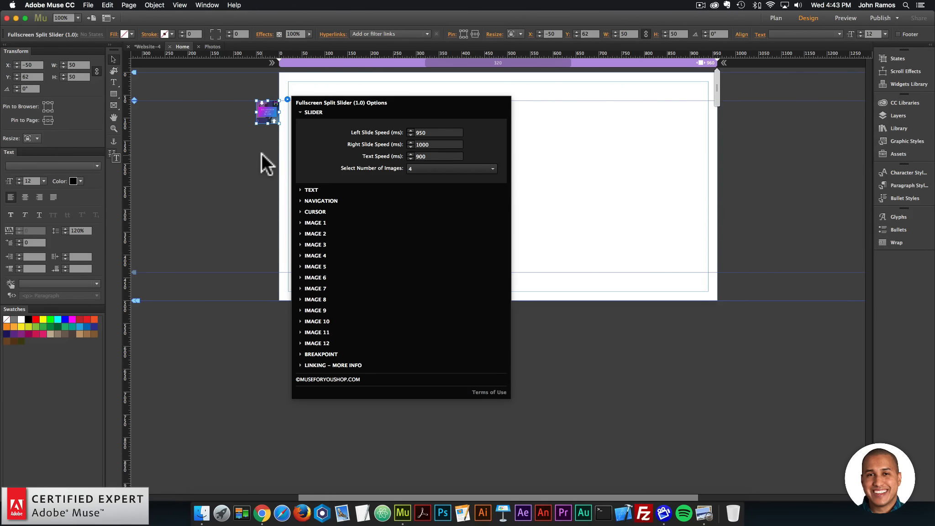
click(265, 177)
Step: Switch to Chrome and open museforyoushop.com in a new tab
click(261, 512)
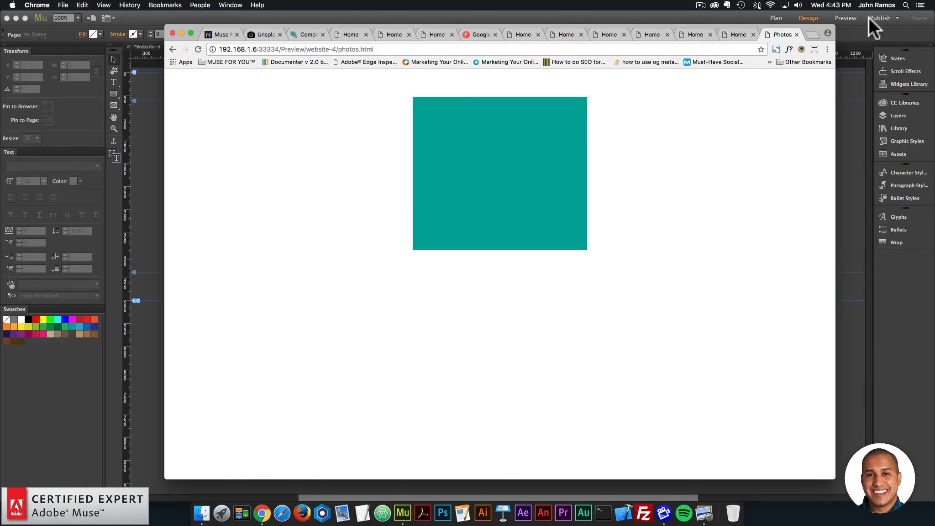
click(812, 34)
text(museforyo)
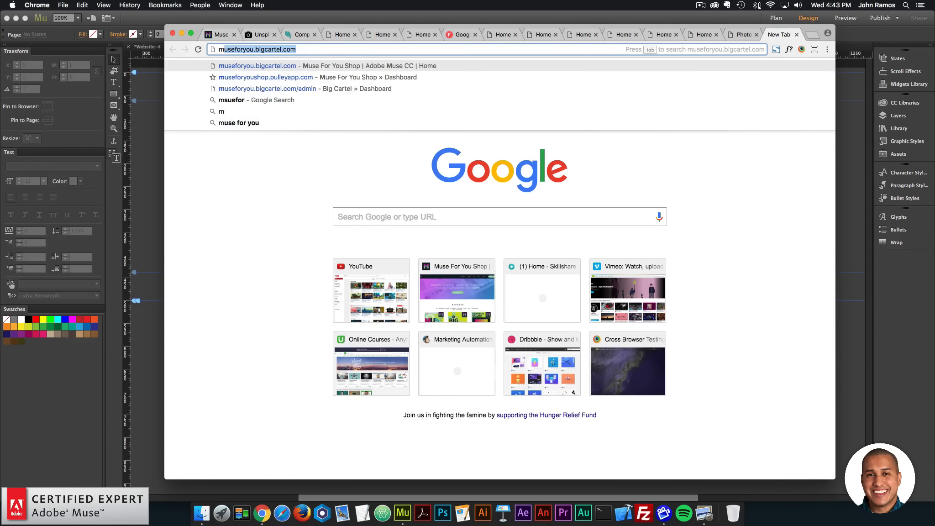
text(ushop.com)
key(Return)
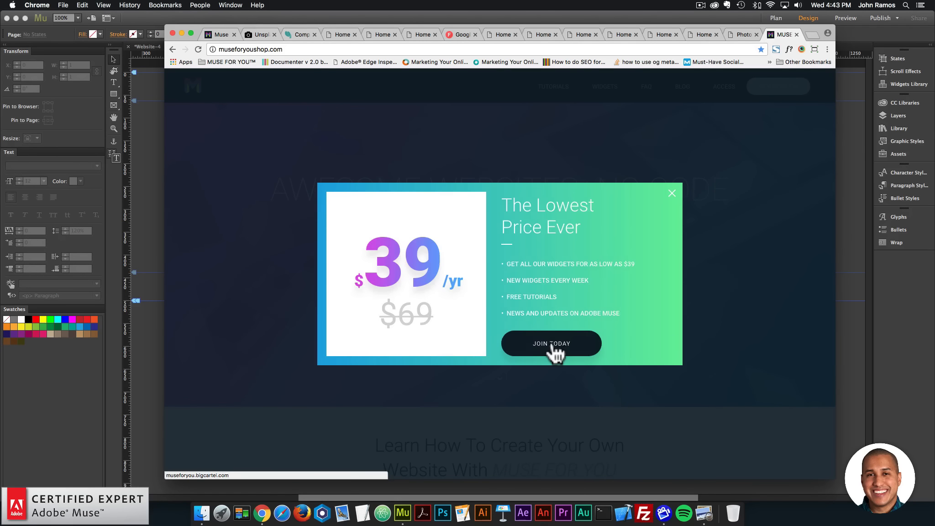
Step: Follow the popup's join offer to the widget shop and open the Fullscreen Split Slider product page
click(552, 346)
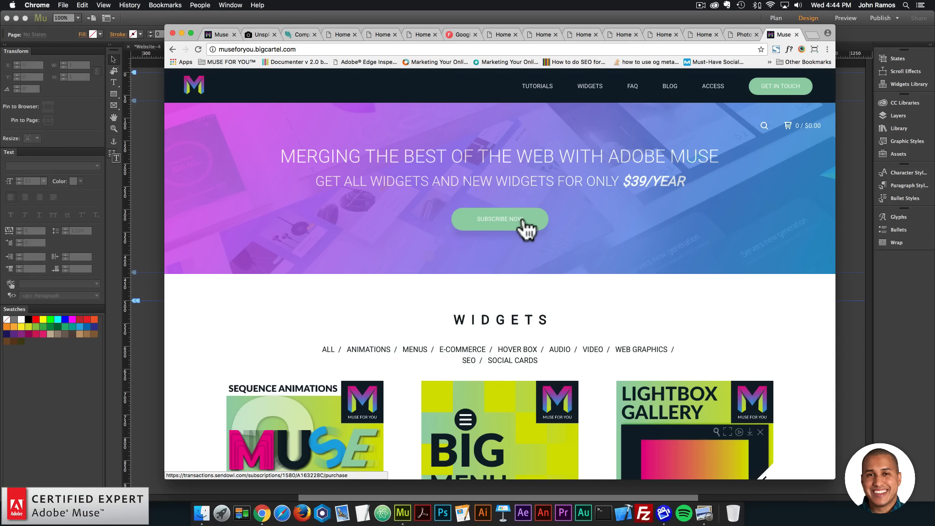
scroll(527, 229, down, 5)
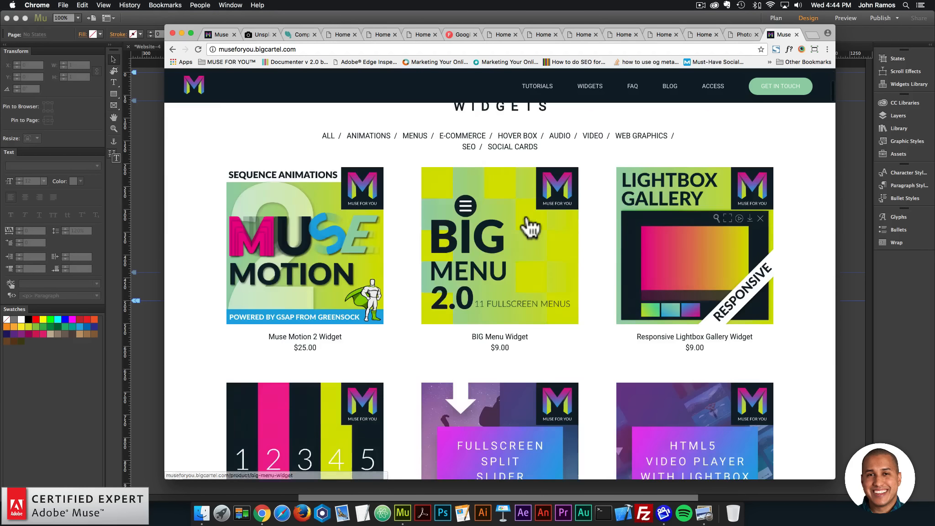
scroll(530, 229, down, 4)
click(506, 284)
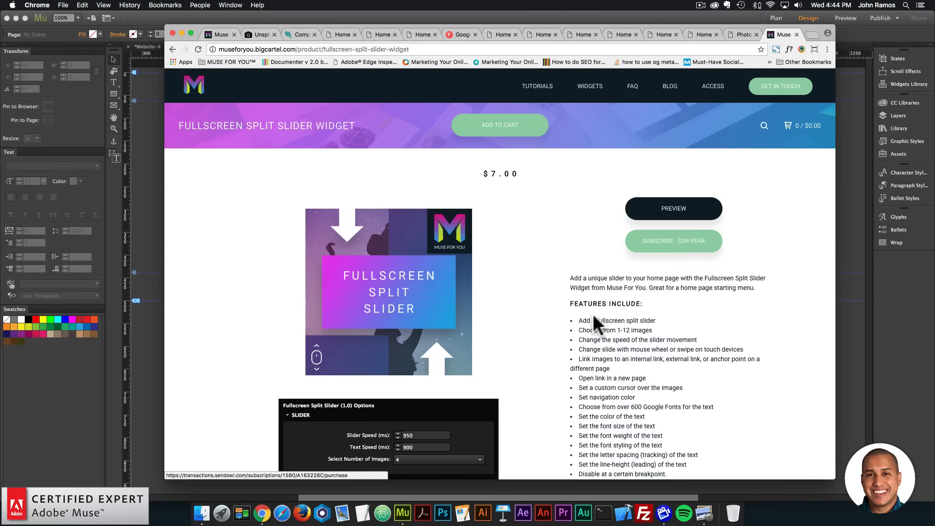
Step: Look through the Fullscreen Split Slider product page's feature list, option images, changelog and comments, and return to its beginning
scroll(601, 317, down, 5)
scroll(343, 327, down, 7)
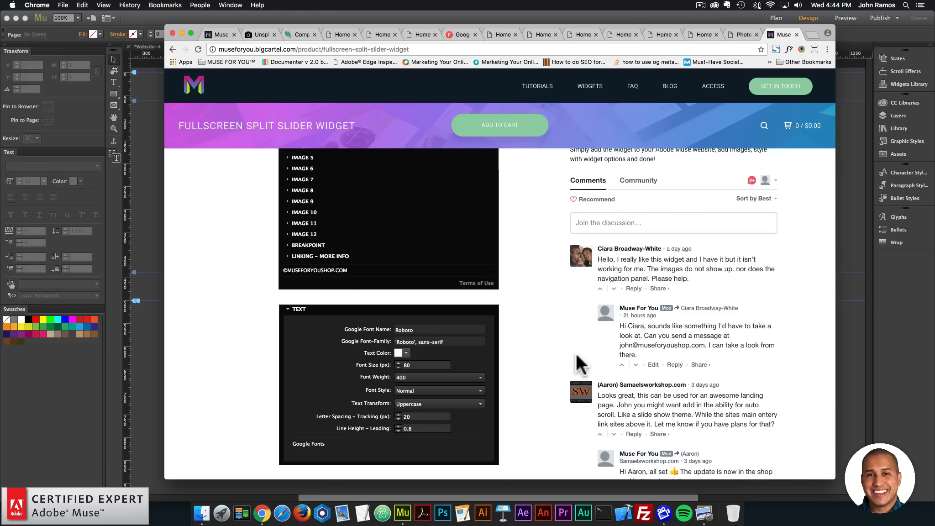
scroll(580, 364, up, 3)
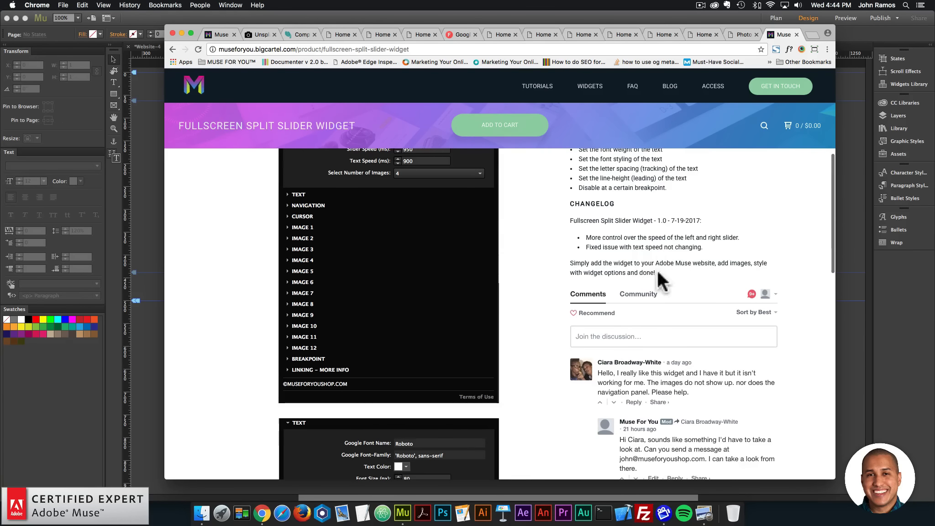
scroll(615, 288, up, 8)
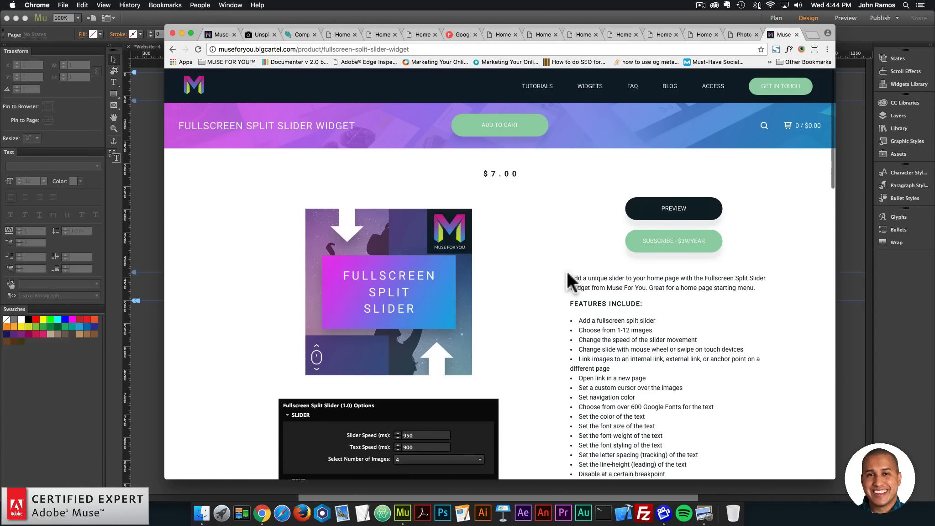